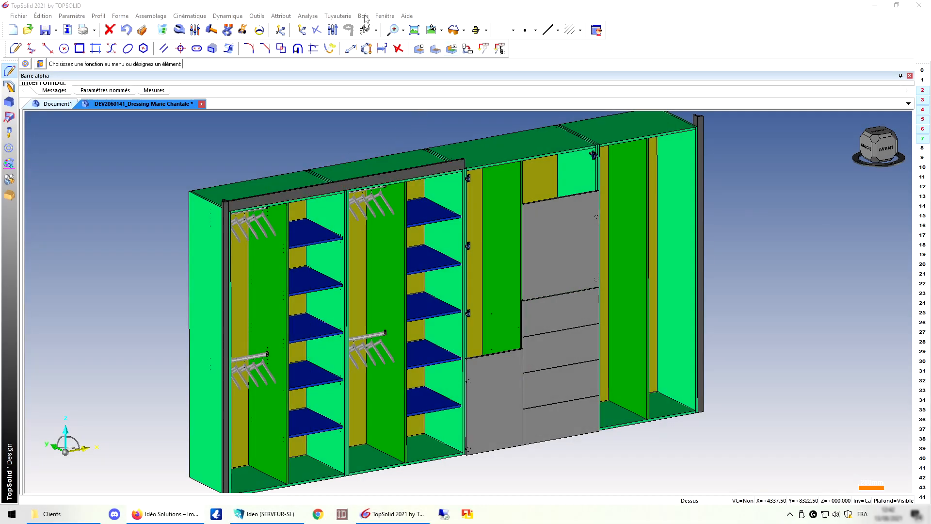
Switch the wardrobe model to realistic textured rendering and inspect the panel material at the upper corner of the frame.
{"action": "left_click", "coordinate": [486, 31]}
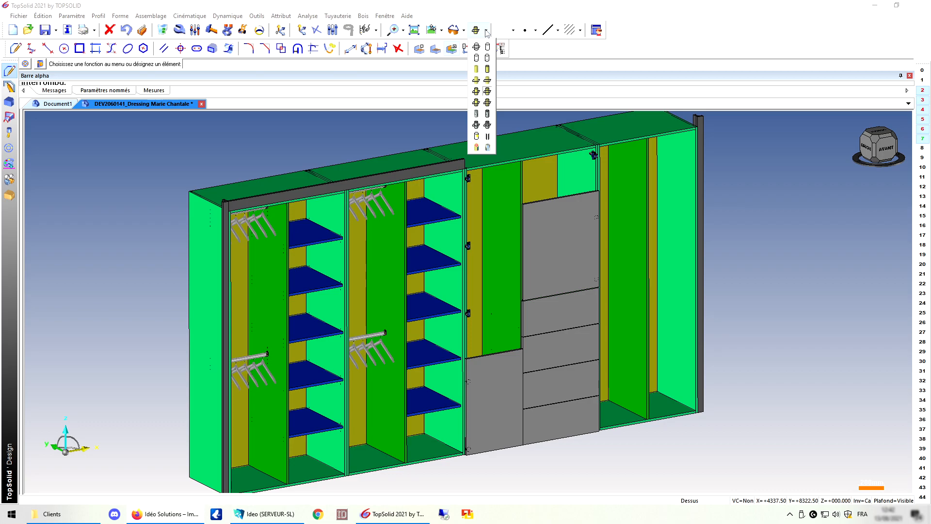
{"action": "left_click", "coordinate": [488, 115]}
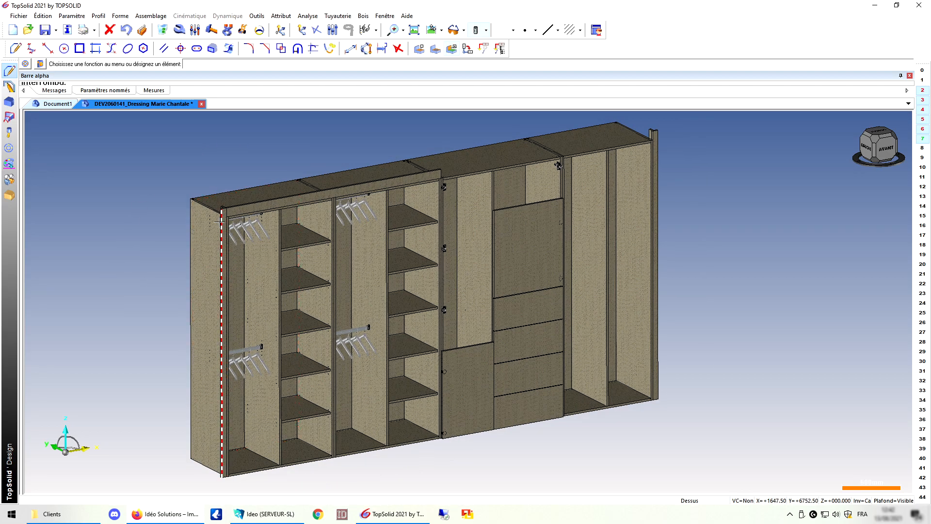
{"action": "scroll", "coordinate": [228, 204], "scroll_direction": "up", "scroll_amount": 5}
{"action": "scroll", "coordinate": [253, 231], "scroll_direction": "up", "scroll_amount": 2}
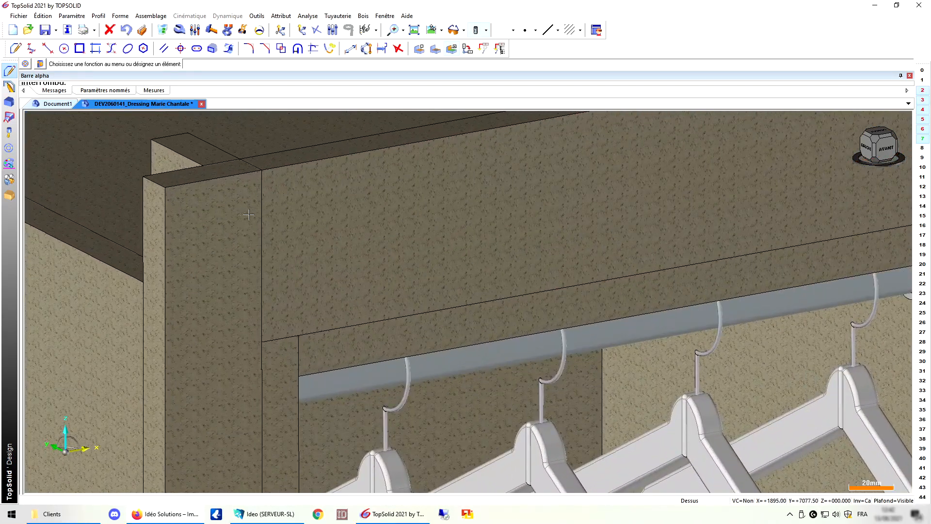
{"action": "scroll", "coordinate": [251, 214], "scroll_direction": "down", "scroll_amount": 5}
{"action": "scroll", "coordinate": [250, 214], "scroll_direction": "down", "scroll_amount": 8}
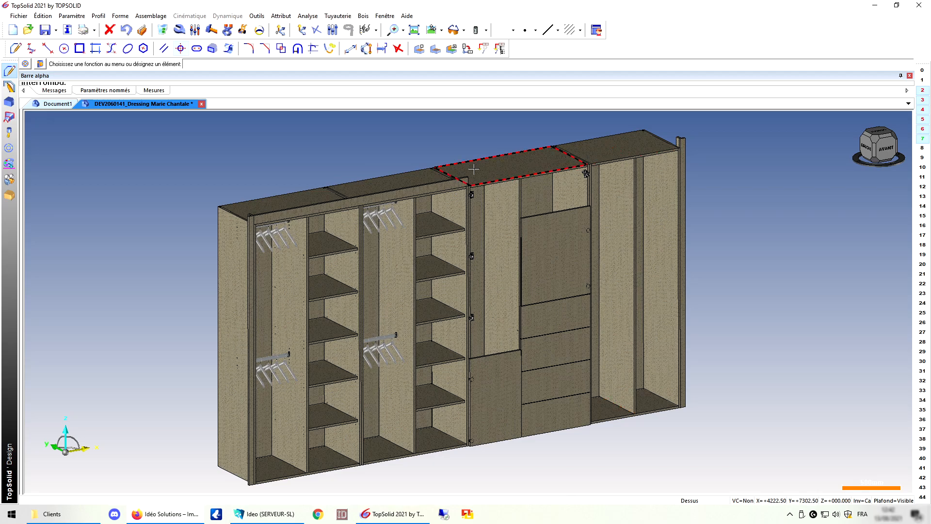
{"action": "middle_click_drag", "start_coordinate": [233, 207], "coordinate": [195, 191]}
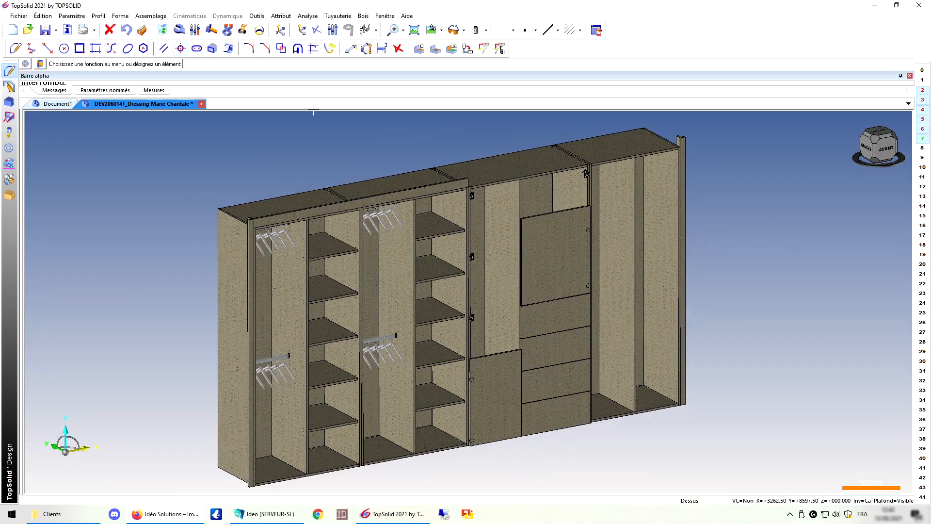
Open the help page for the material configurator (Configurateur de matière), read through its general description, and close it.
{"action": "left_click", "coordinate": [364, 16]}
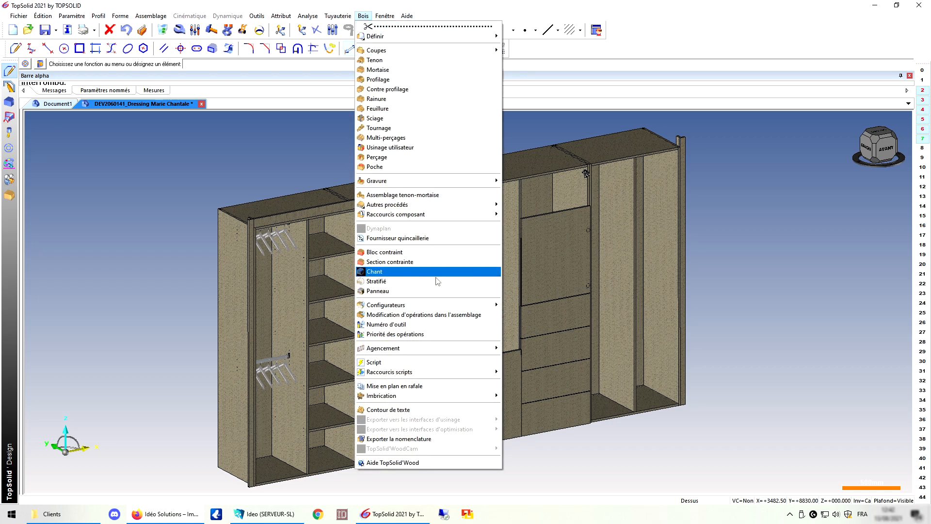
{"action": "mouse_move", "coordinate": [458, 308]}
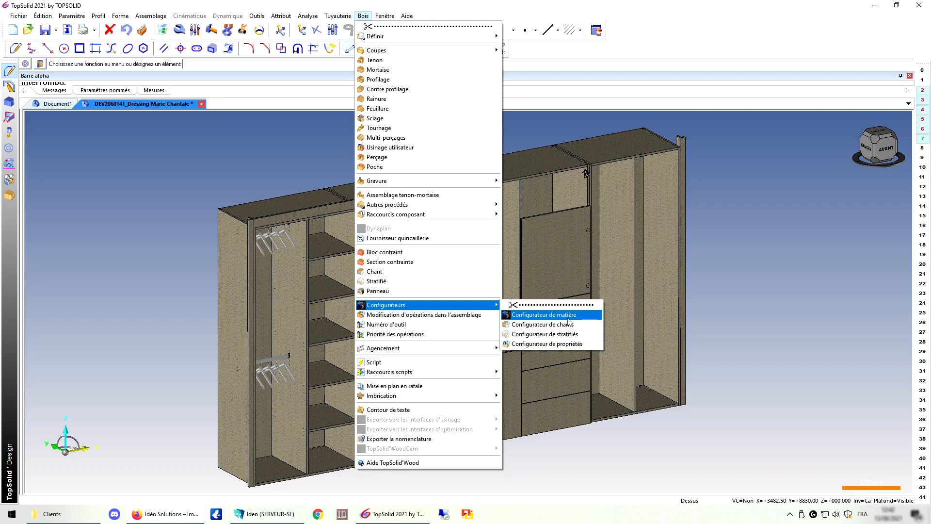
{"action": "left_click", "coordinate": [544, 314]}
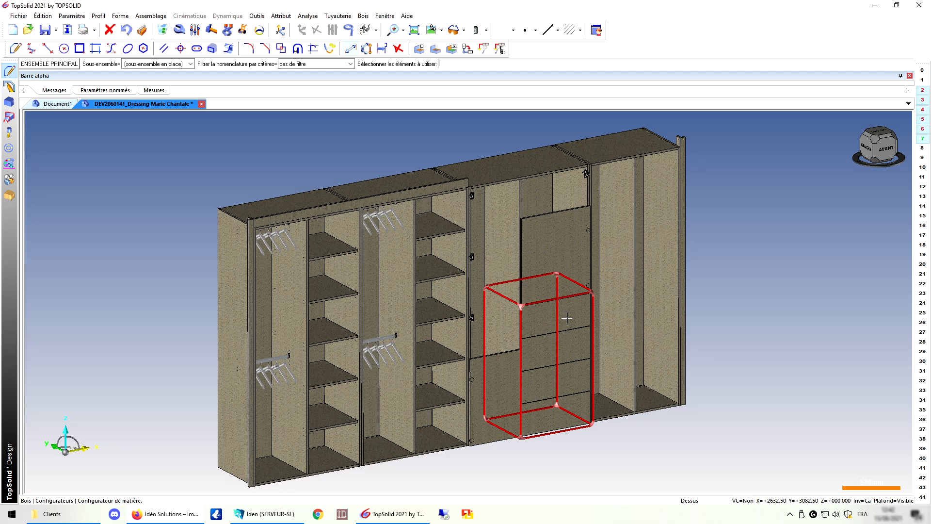
{"action": "key", "text": "F1"}
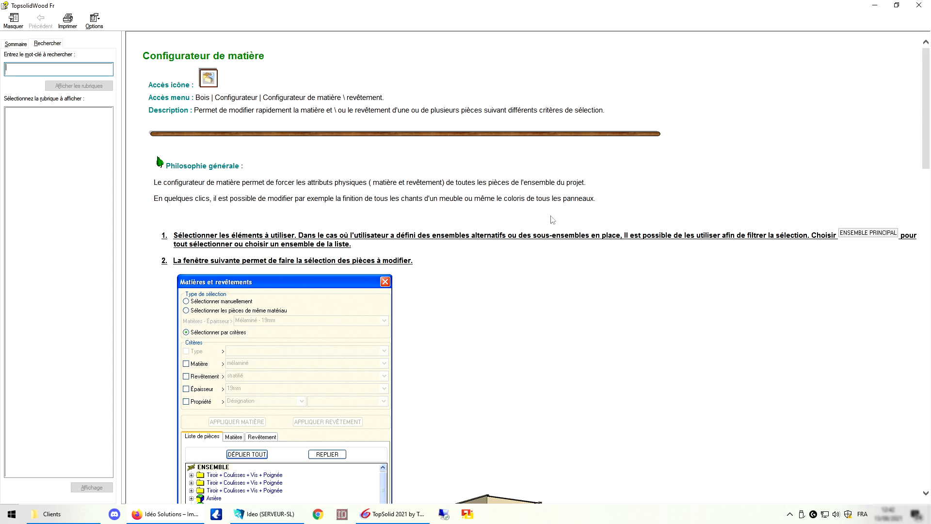
{"action": "scroll", "coordinate": [477, 228], "scroll_direction": "down", "scroll_amount": 20}
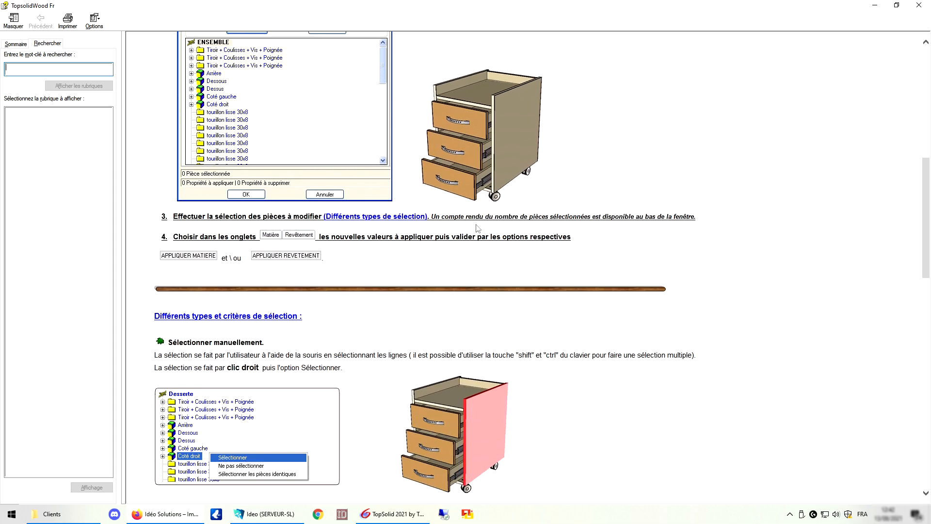
{"action": "scroll", "coordinate": [477, 224], "scroll_direction": "up", "scroll_amount": 20}
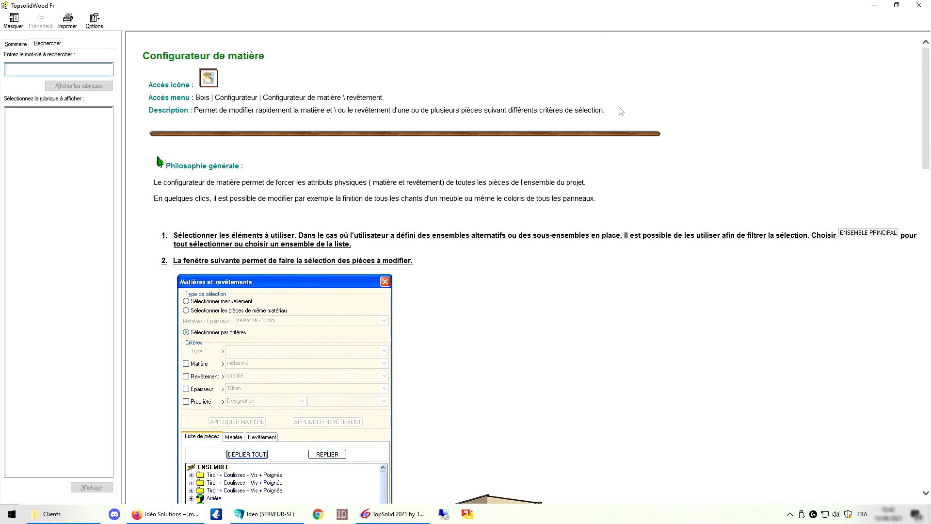
{"action": "left_click", "coordinate": [919, 6]}
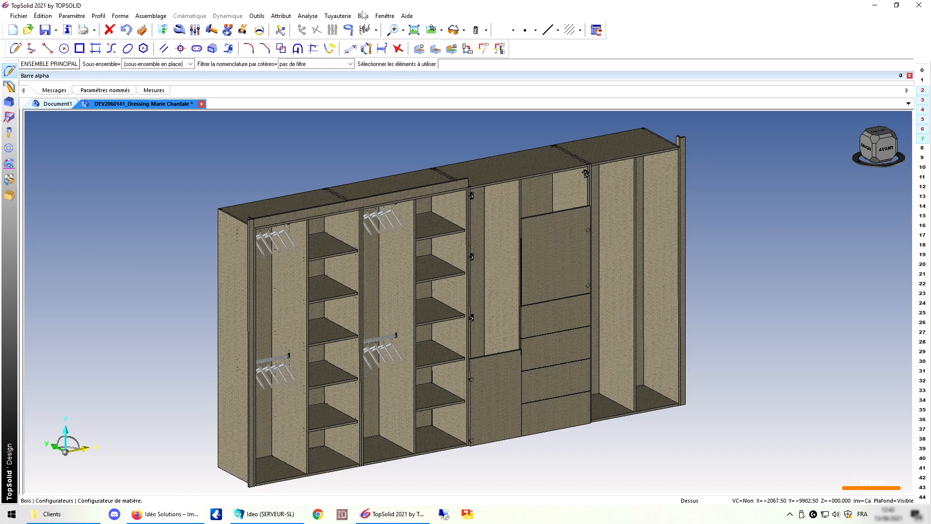
Review the main assembly's part list in the material configurator, including Meuble_A's parts, and the list of available sub-assemblies.
{"action": "left_click", "coordinate": [363, 17]}
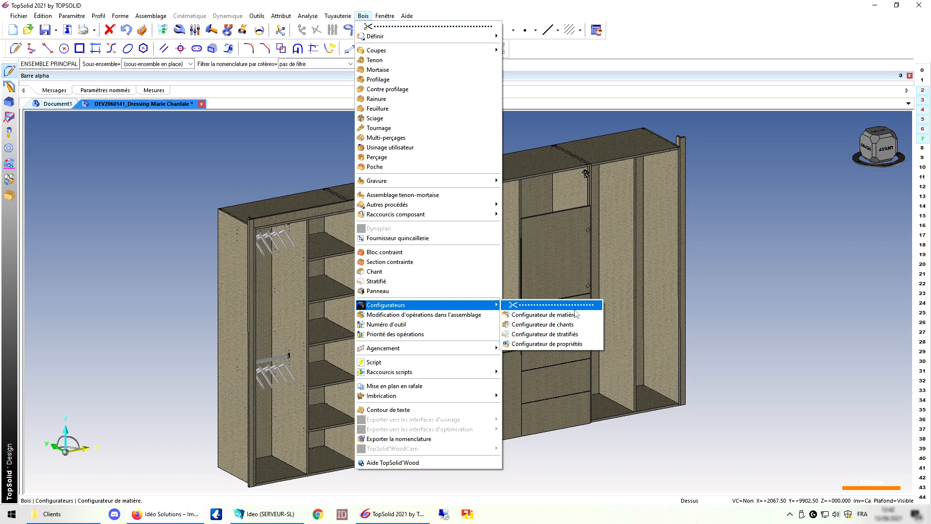
{"action": "left_click", "coordinate": [569, 317]}
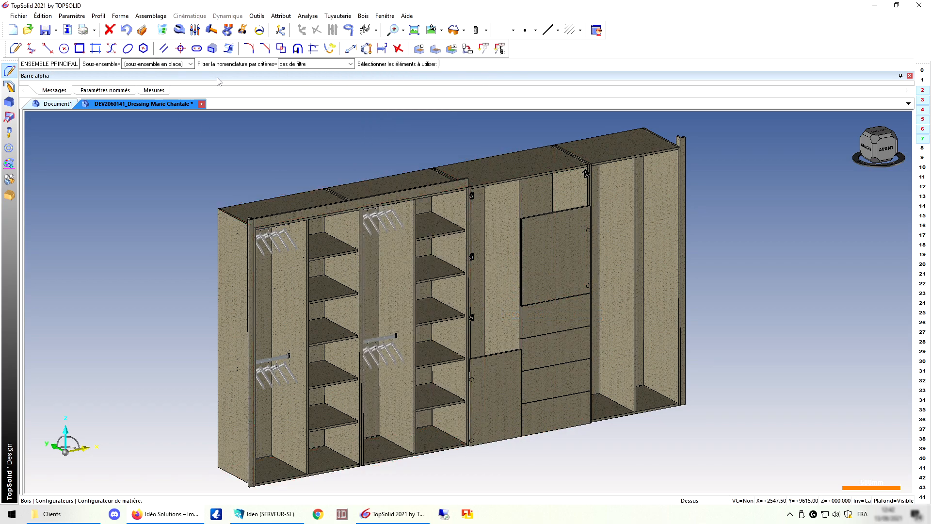
{"action": "left_click", "coordinate": [51, 67]}
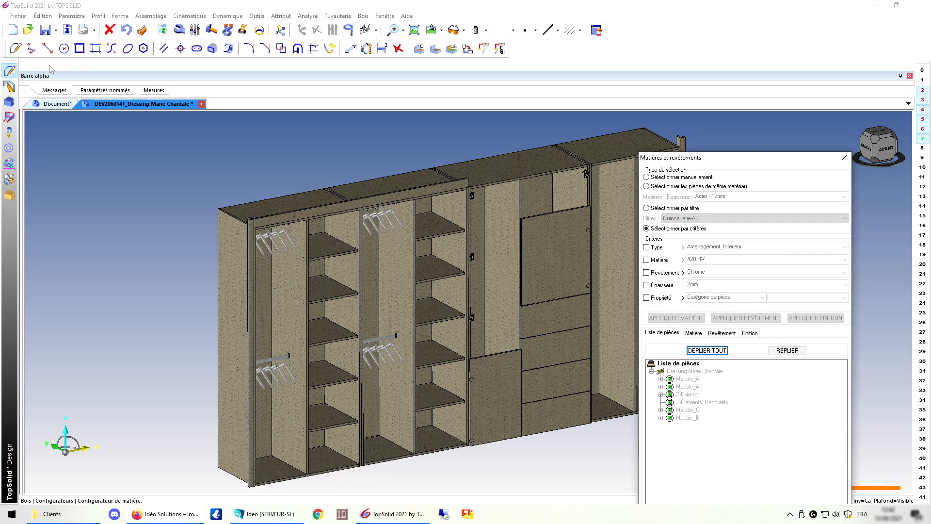
{"action": "left_click_drag", "start_coordinate": [747, 160], "coordinate": [426, 28]}
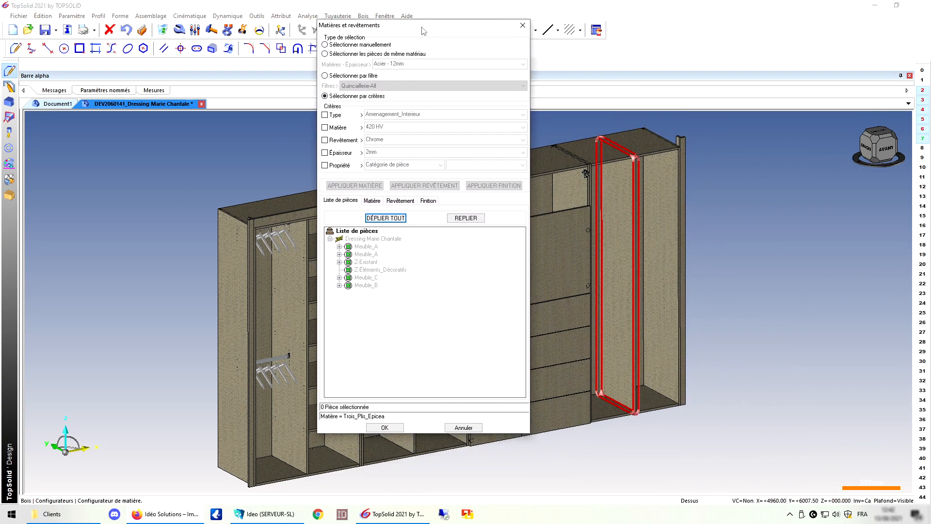
{"action": "left_click", "coordinate": [339, 247]}
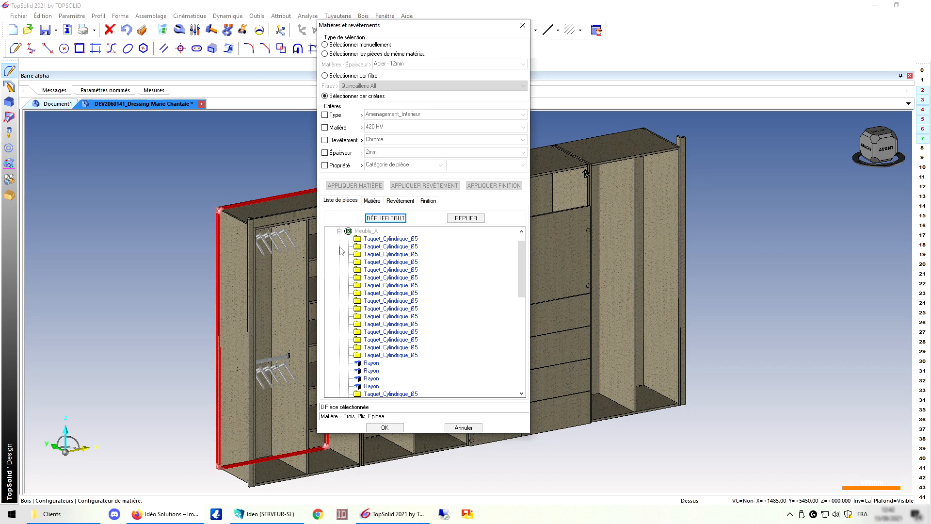
{"action": "left_click", "coordinate": [340, 232]}
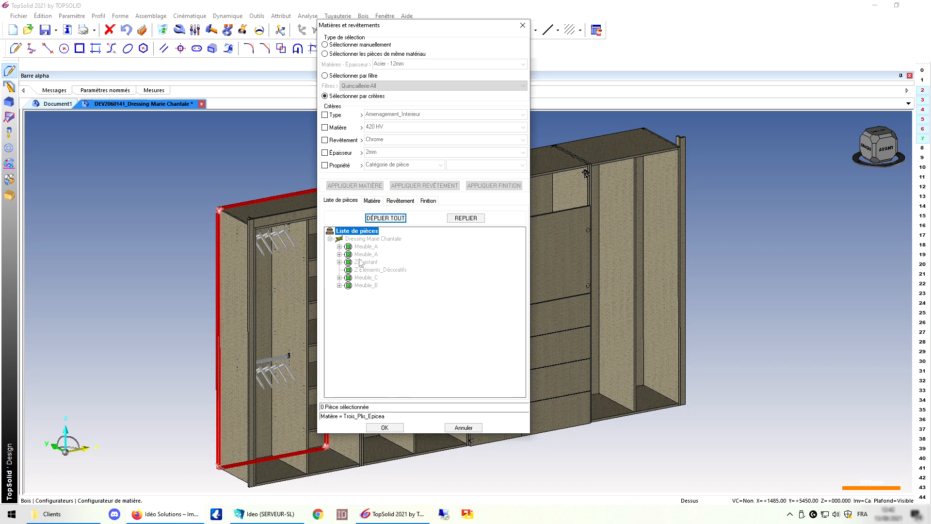
{"action": "left_click", "coordinate": [463, 427]}
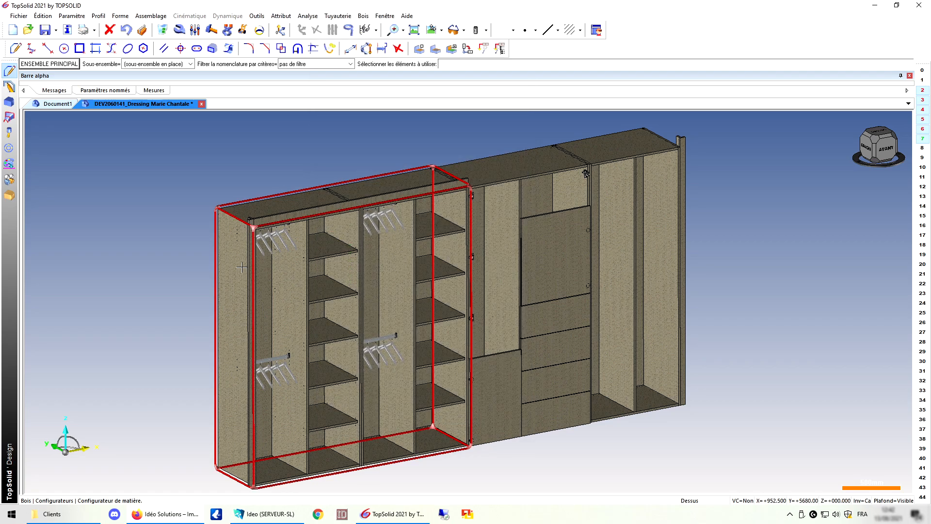
{"action": "left_click", "coordinate": [191, 64]}
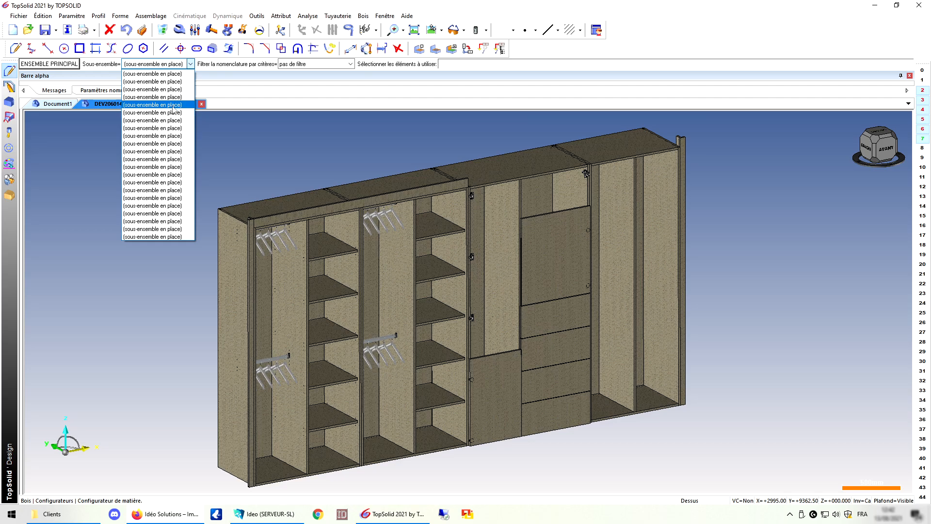
Show the assembly tree and name the Meuble_B sub-assembly MB.
{"action": "double_click", "coordinate": [23, 124]}
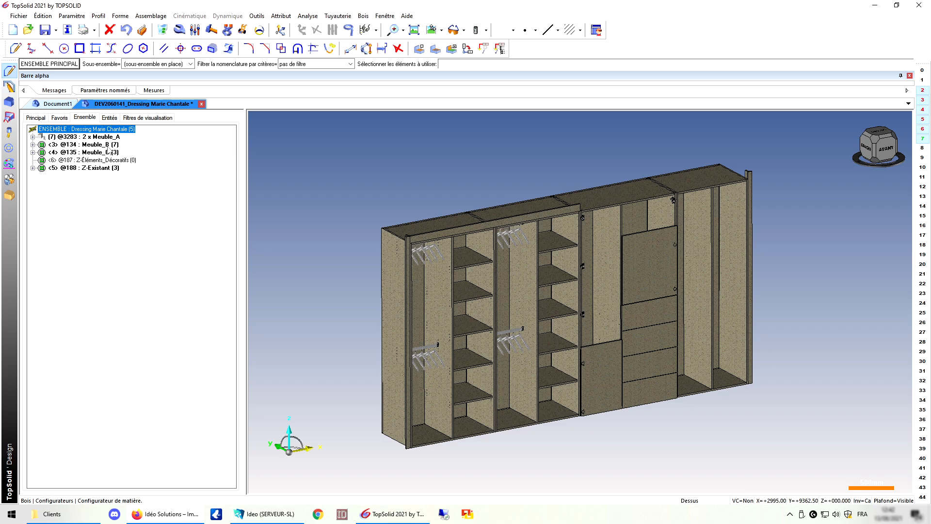
{"action": "left_click", "coordinate": [43, 16]}
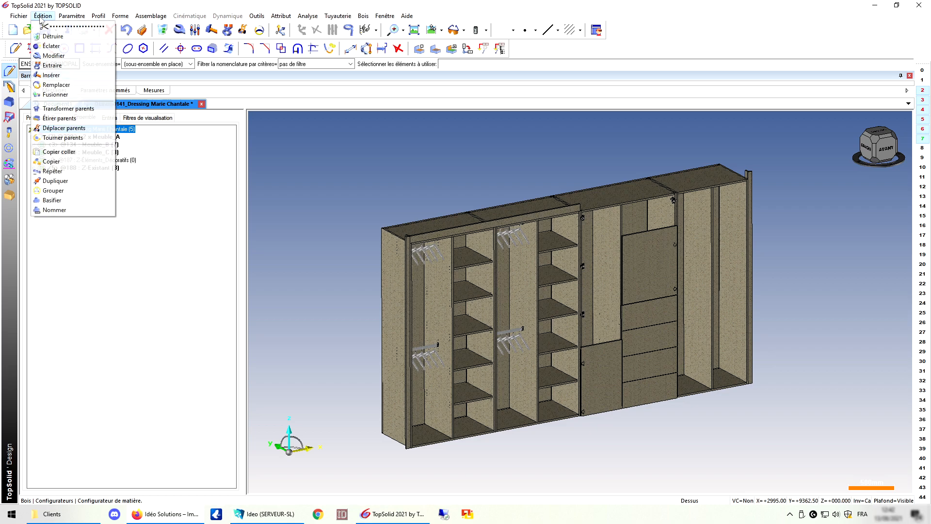
{"action": "left_click", "coordinate": [64, 210]}
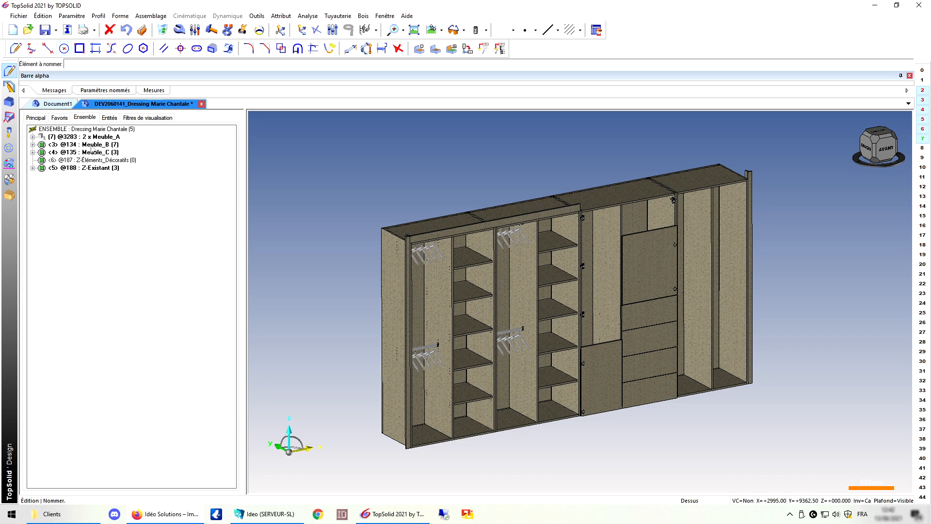
{"action": "type", "text": "@134"}
{"action": "key", "text": "Return"}
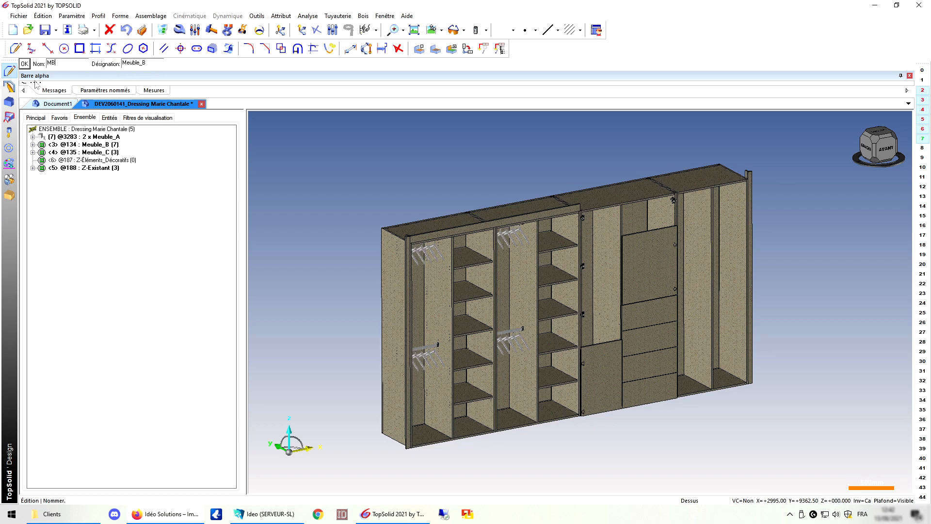
{"action": "left_click", "coordinate": [24, 64]}
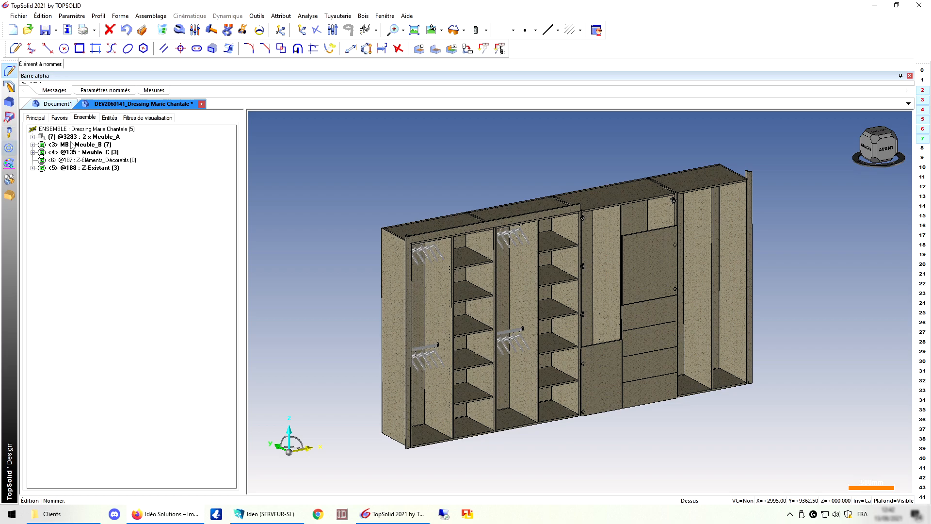
Restrict the material configurator to the MB sub-assembly, review its part list, and leave without applying anything.
{"action": "left_click", "coordinate": [364, 15]}
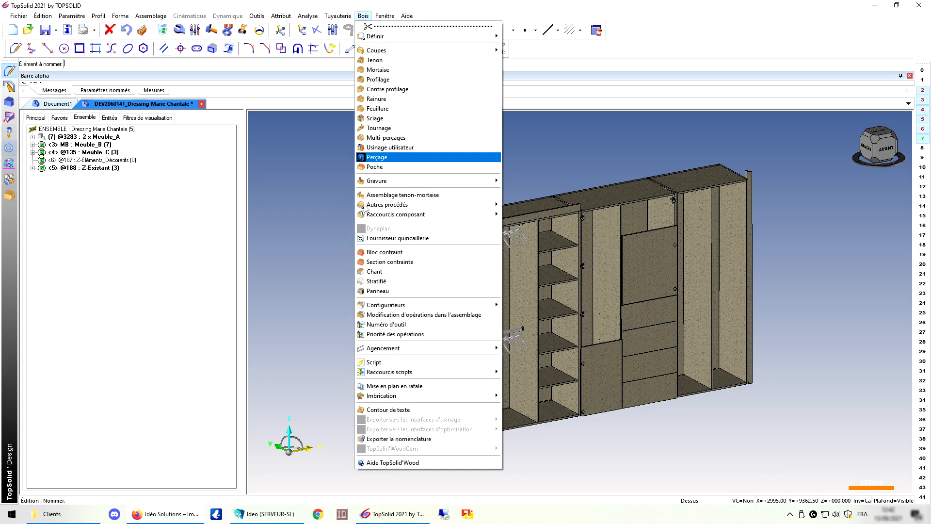
{"action": "mouse_move", "coordinate": [428, 307]}
{"action": "left_click", "coordinate": [543, 315]}
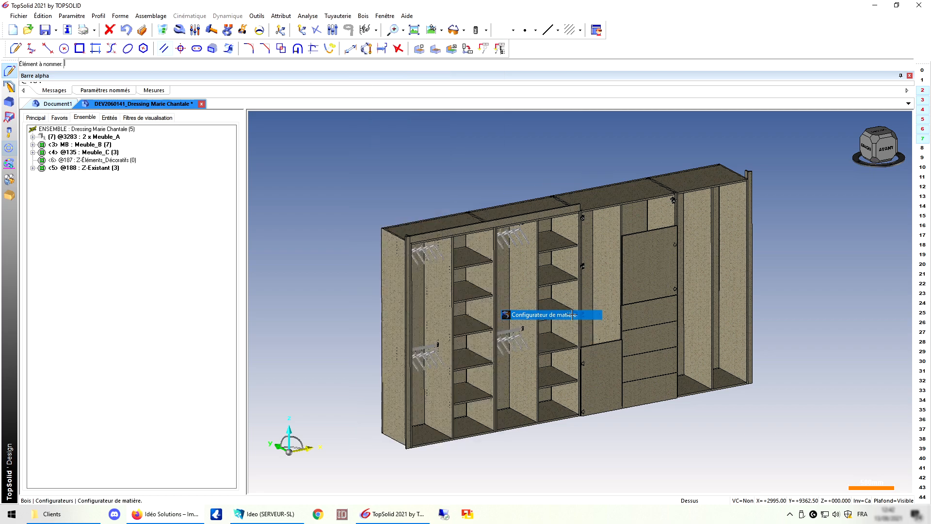
{"action": "left_click", "coordinate": [195, 65]}
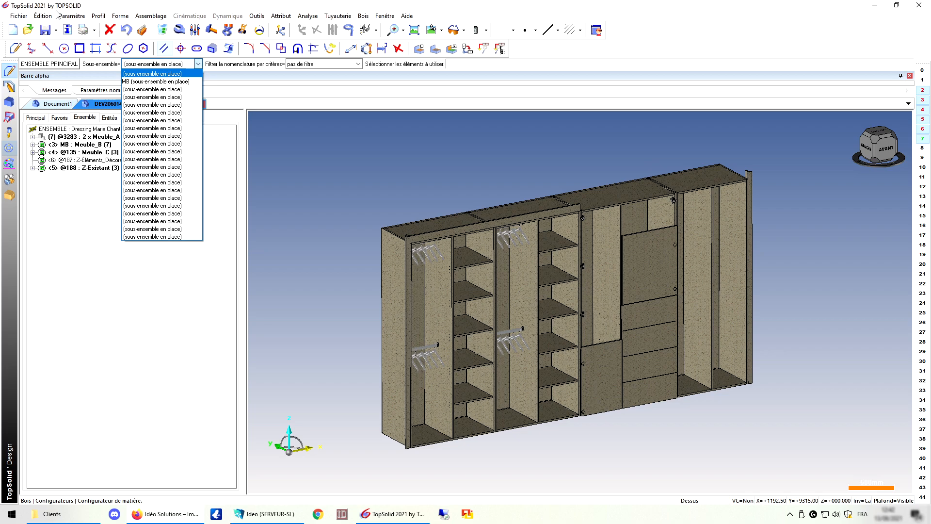
{"action": "left_click", "coordinate": [186, 65]}
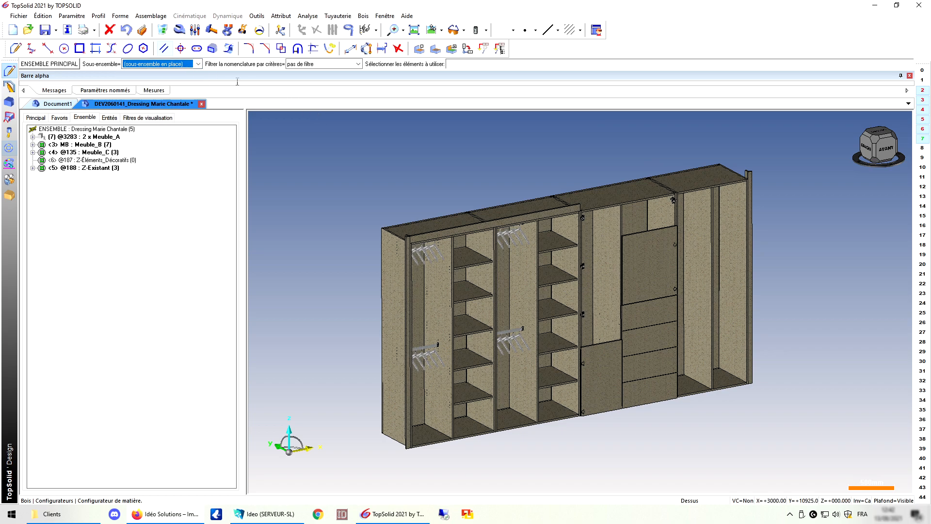
{"action": "left_click", "coordinate": [192, 64]}
{"action": "left_click", "coordinate": [166, 82]}
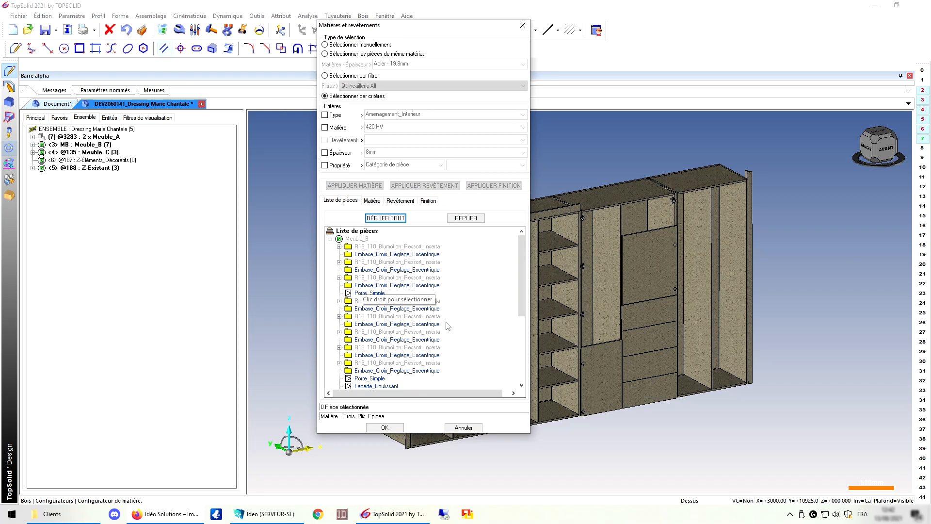
{"action": "scroll", "coordinate": [395, 299], "scroll_direction": "down", "scroll_amount": 6}
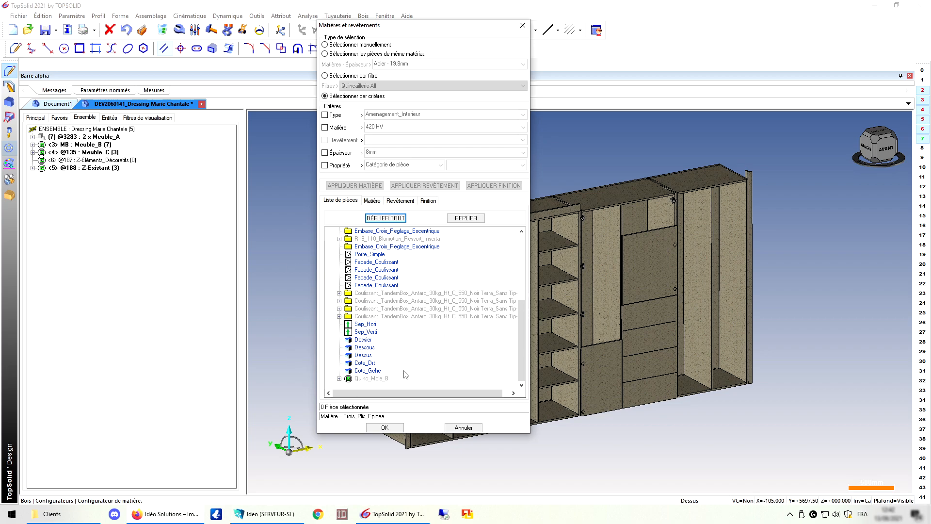
{"action": "left_click", "coordinate": [463, 428]}
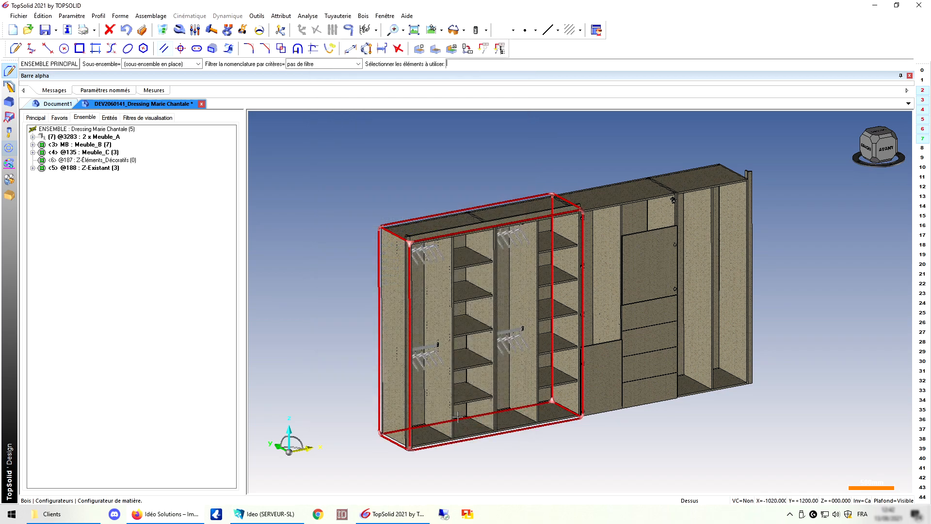
Filter the material configurator's parts by Quincaillerie-All and expand Meuble_A to review its hardware.
{"action": "left_click", "coordinate": [344, 64]}
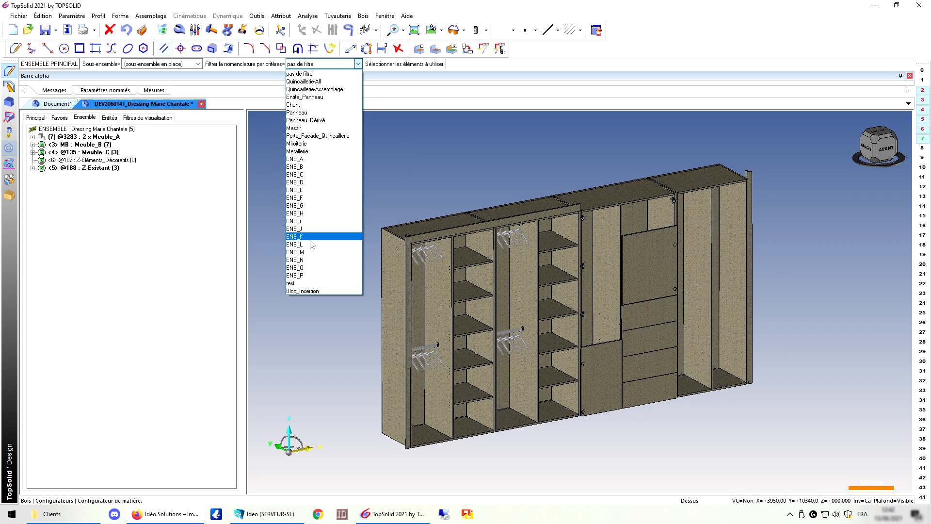
{"action": "left_click", "coordinate": [314, 81]}
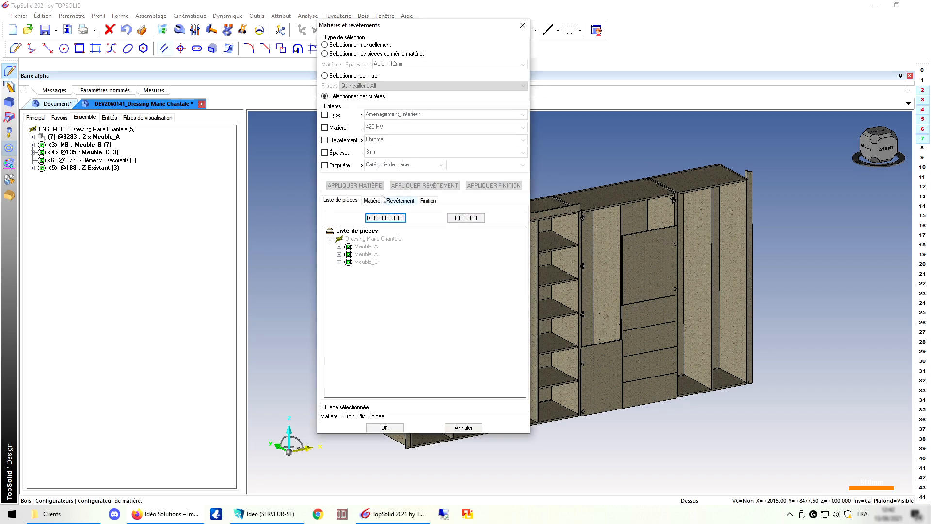
{"action": "left_click", "coordinate": [341, 251]}
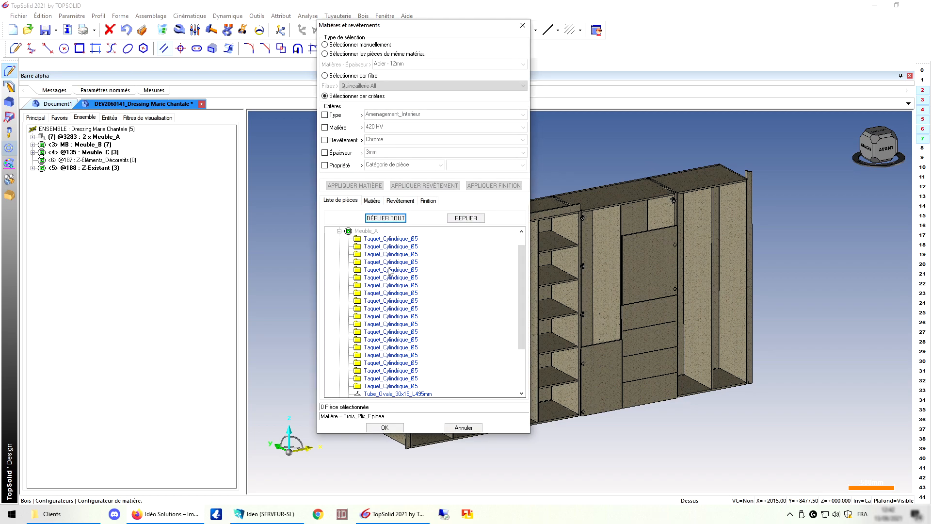
Expand the Support_Tube_Oval_30x15 groups in Meuble_A's filtered hardware list to examine their parts, and leave without applying anything.
{"action": "scroll", "coordinate": [397, 281], "scroll_direction": "down", "scroll_amount": 3}
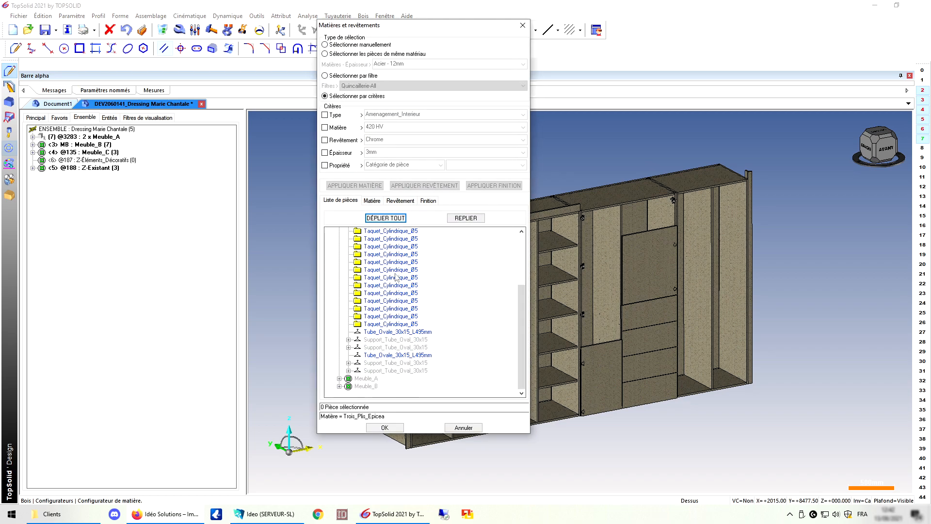
{"action": "left_click", "coordinate": [349, 339]}
{"action": "left_click", "coordinate": [348, 340]}
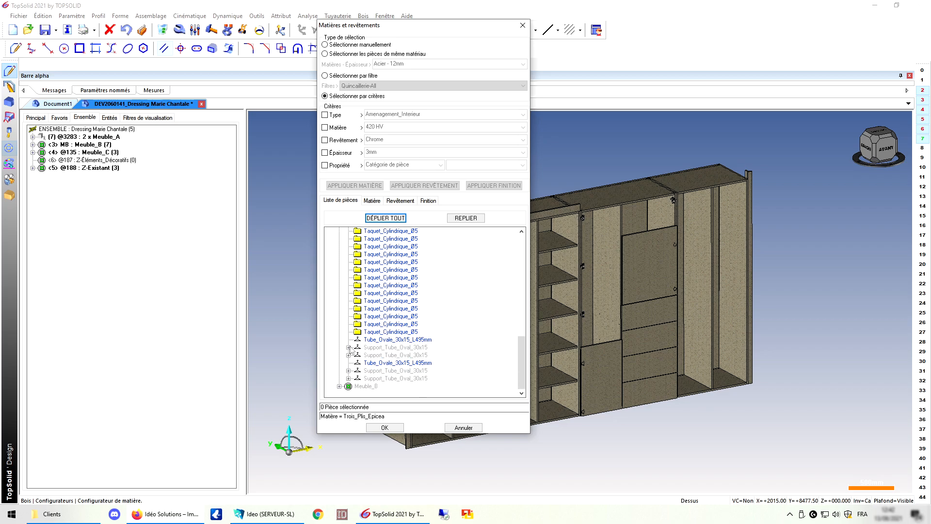
{"action": "left_click", "coordinate": [348, 348]}
{"action": "left_click", "coordinate": [349, 386]}
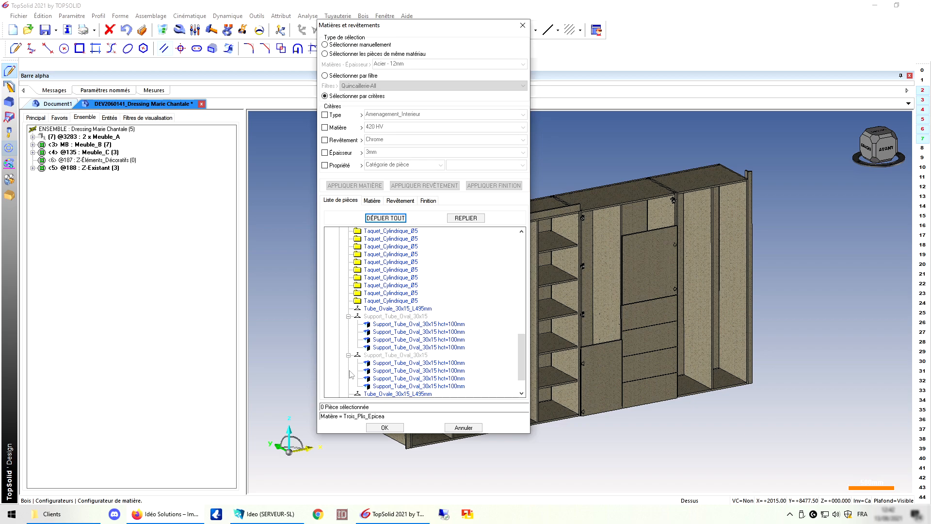
{"action": "scroll", "coordinate": [352, 376], "scroll_direction": "down", "scroll_amount": 1}
{"action": "left_click", "coordinate": [348, 379]}
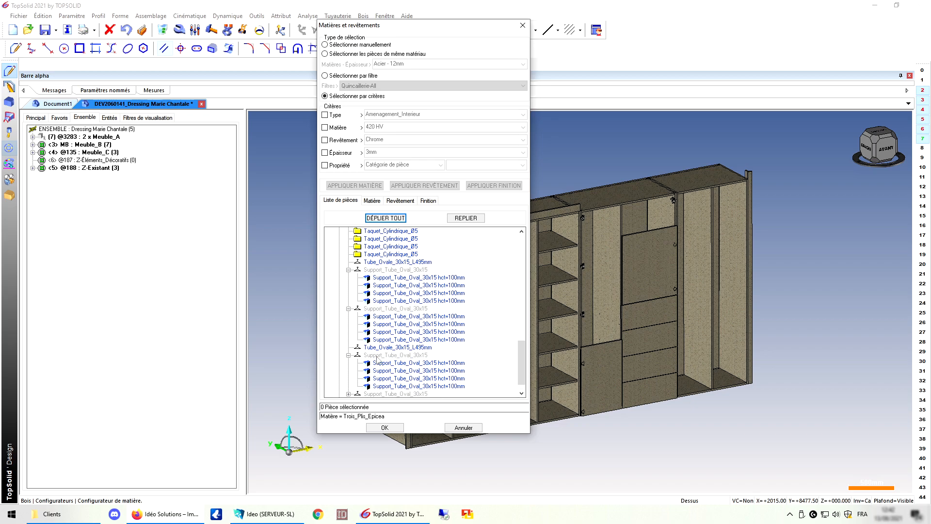
{"action": "left_click", "coordinate": [478, 426]}
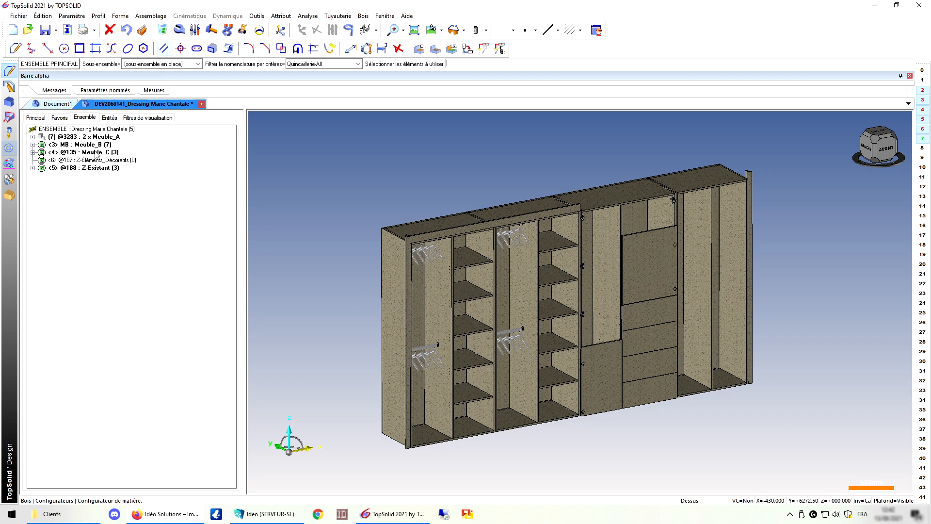
Restrict the material configurator to the MB sub-assembly with the Quincaillerie-All filter, review its hardware, and leave without applying anything.
{"action": "left_click", "coordinate": [78, 145]}
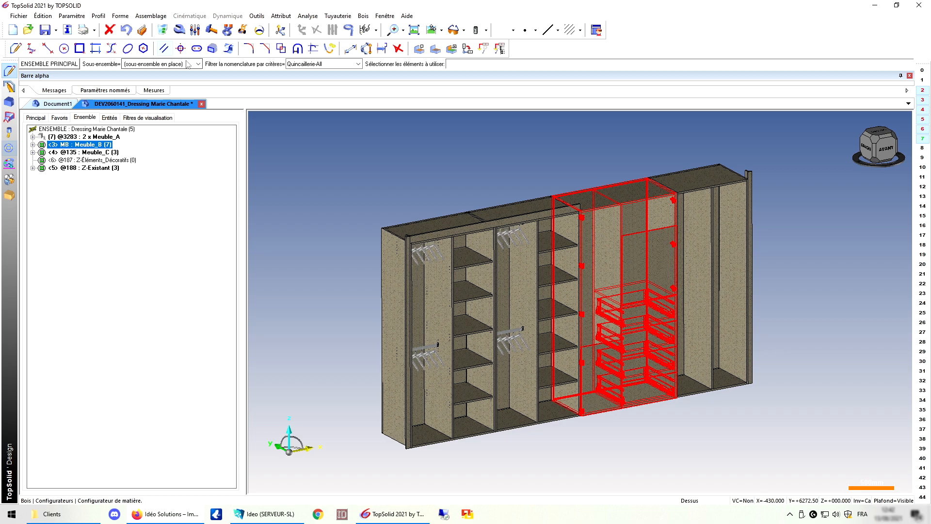
{"action": "left_click", "coordinate": [165, 63]}
{"action": "left_click", "coordinate": [163, 82]}
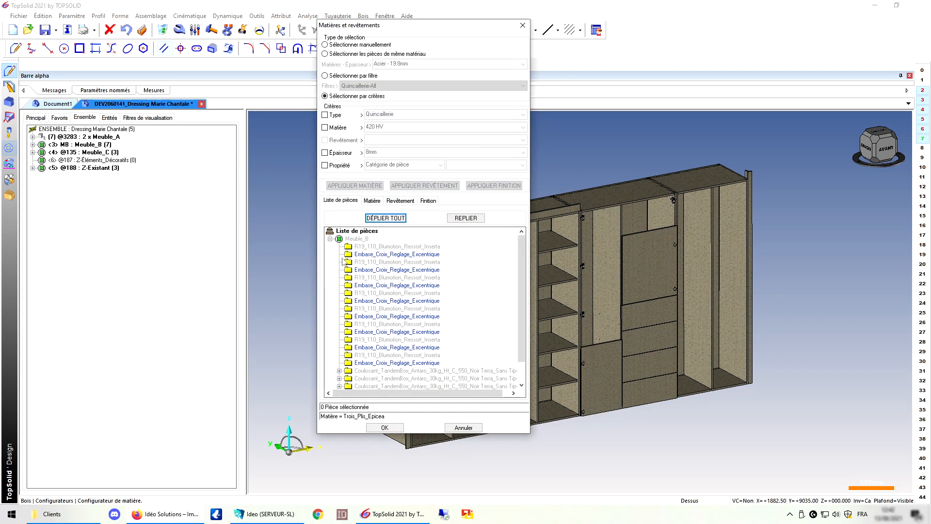
{"action": "scroll", "coordinate": [331, 245], "scroll_direction": "down", "scroll_amount": 1}
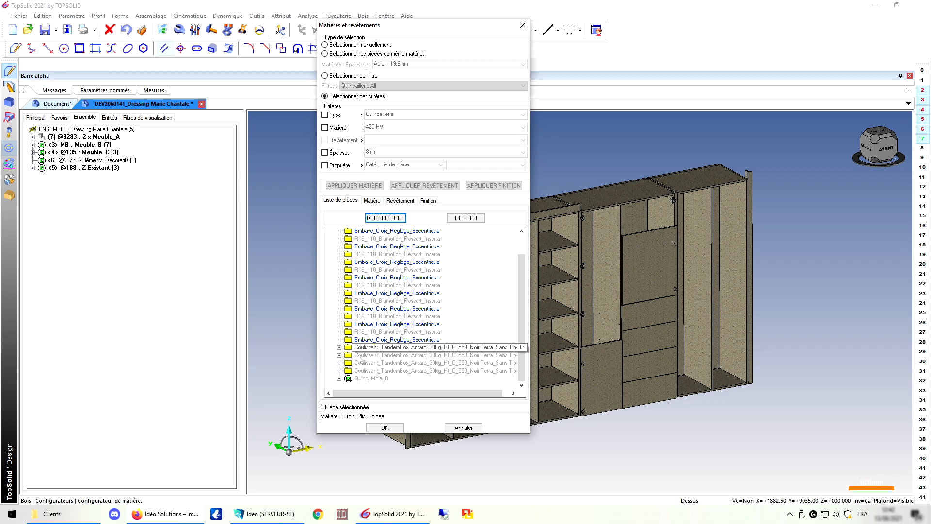
{"action": "left_click", "coordinate": [464, 427]}
Remove the bill-of-materials filter, reopen the material configurator on the MB sub-assembly, and locate the lower Porte_Simple from its full part list.
{"action": "left_click", "coordinate": [327, 65]}
{"action": "left_click", "coordinate": [307, 73]}
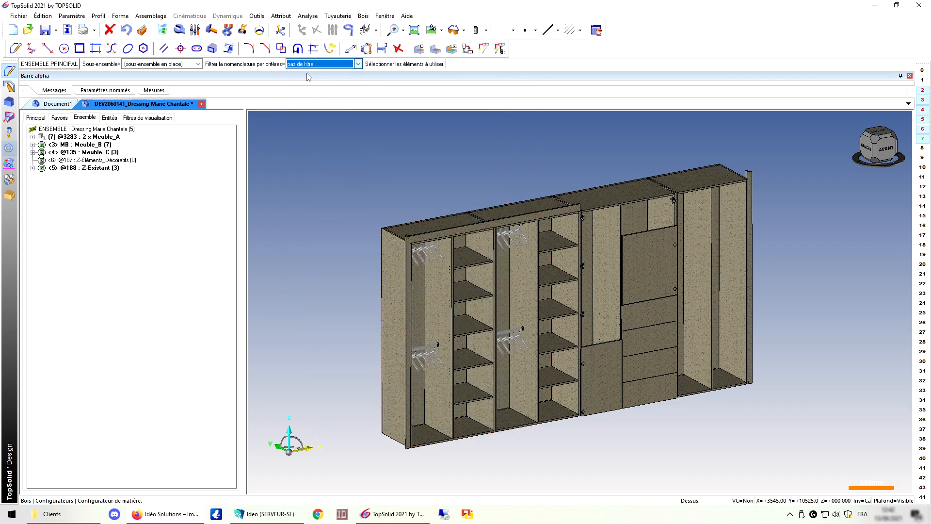
{"action": "left_click", "coordinate": [152, 64]}
{"action": "left_click", "coordinate": [149, 79]}
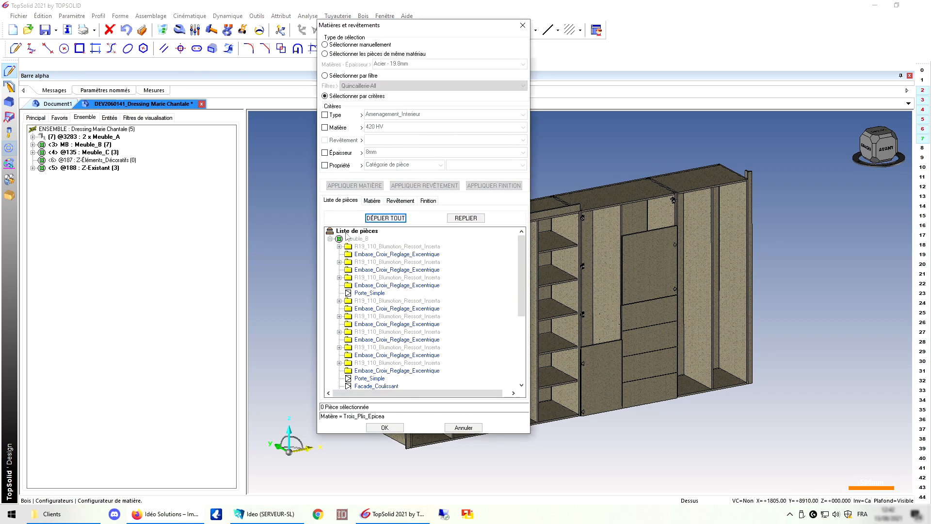
{"action": "scroll", "coordinate": [354, 340], "scroll_direction": "down", "scroll_amount": 5}
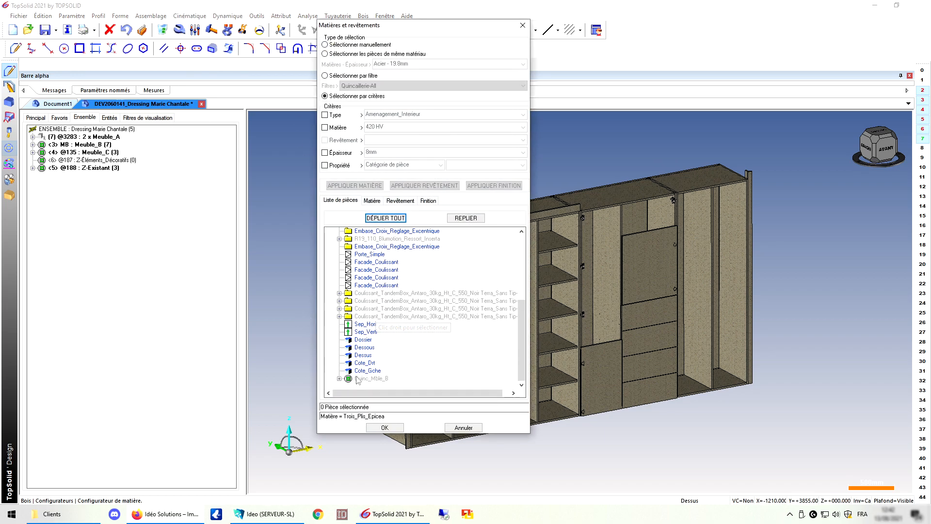
{"action": "left_click", "coordinate": [377, 254]}
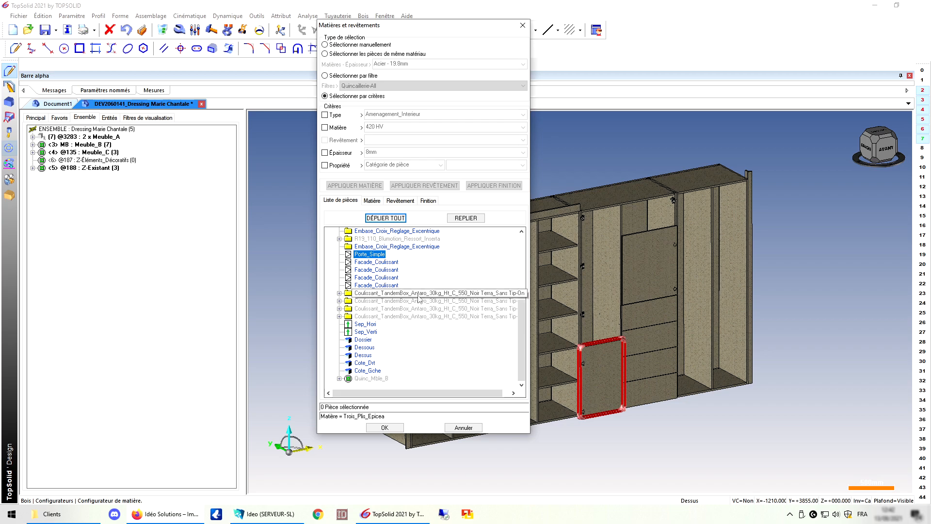
Add the Dossier and Dessous panels of Meuble_B to the manual part selection.
{"action": "left_click", "coordinate": [364, 340]}
{"action": "right_click", "coordinate": [365, 341]}
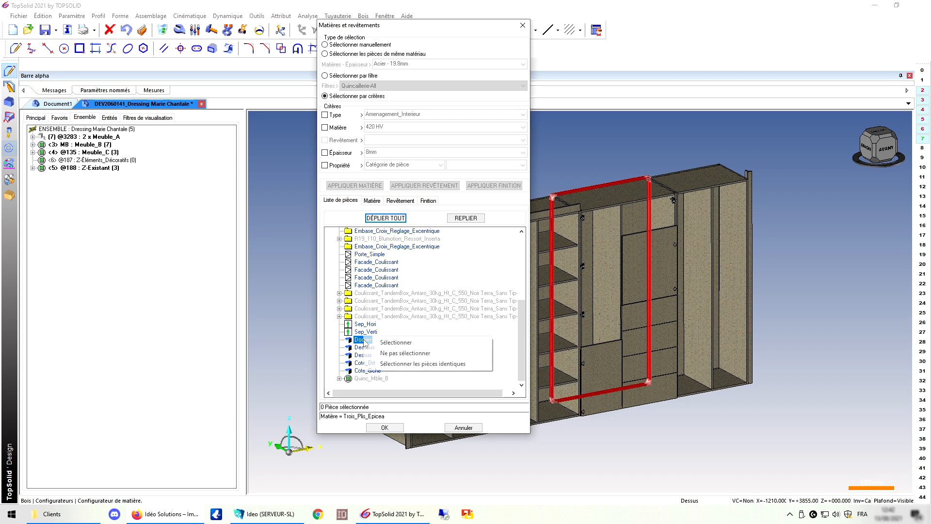
{"action": "left_click", "coordinate": [386, 345]}
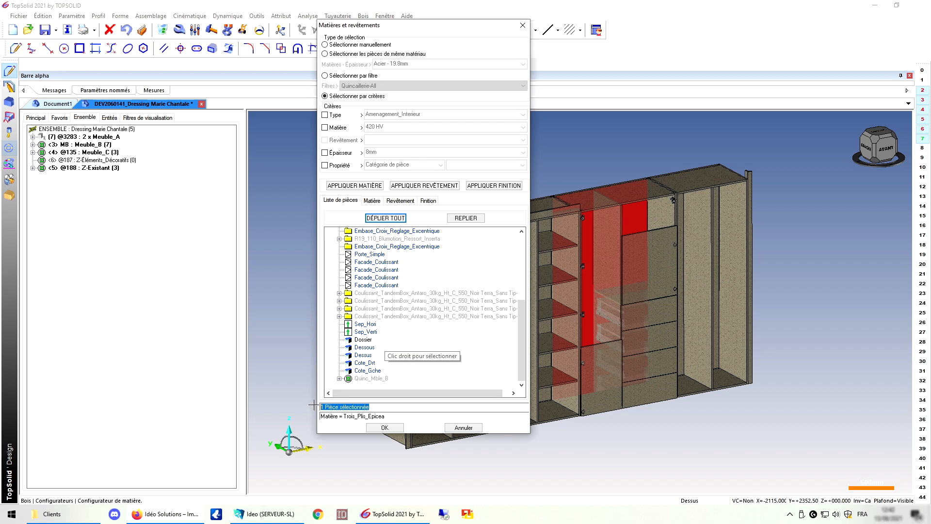
{"action": "left_click", "coordinate": [357, 347]}
{"action": "right_click", "coordinate": [357, 349]}
{"action": "left_click", "coordinate": [380, 352]}
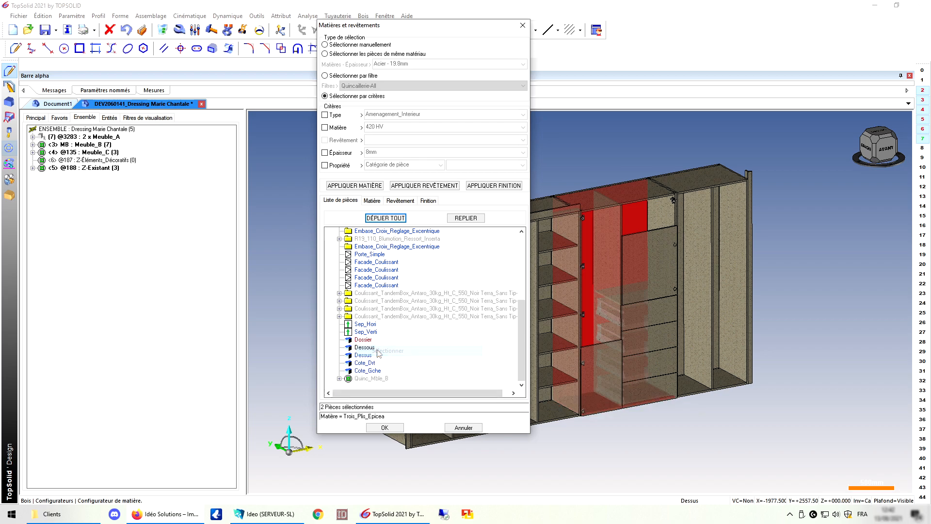
Locate the Dessus, Dossier and Dessous parts in the model, and deselect Dossier and Dessous together.
{"action": "left_click", "coordinate": [365, 356]}
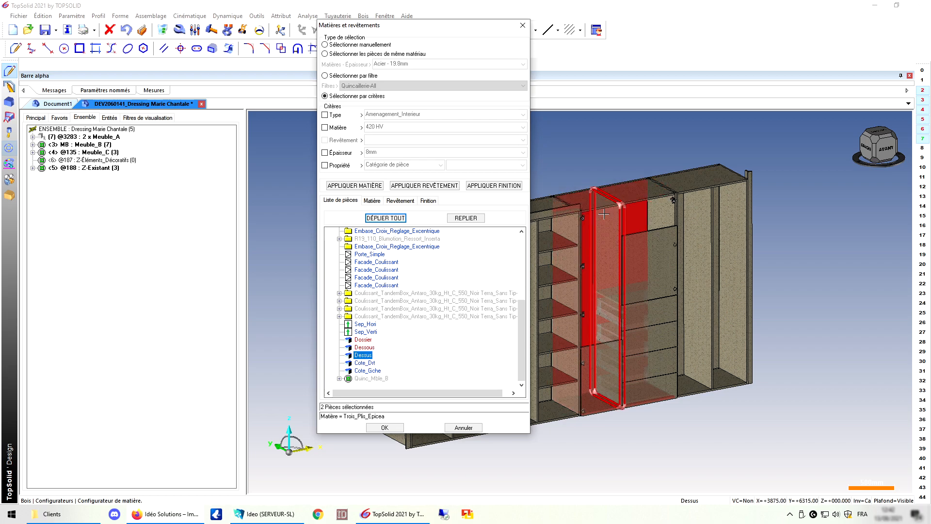
{"action": "left_click", "coordinate": [363, 341]}
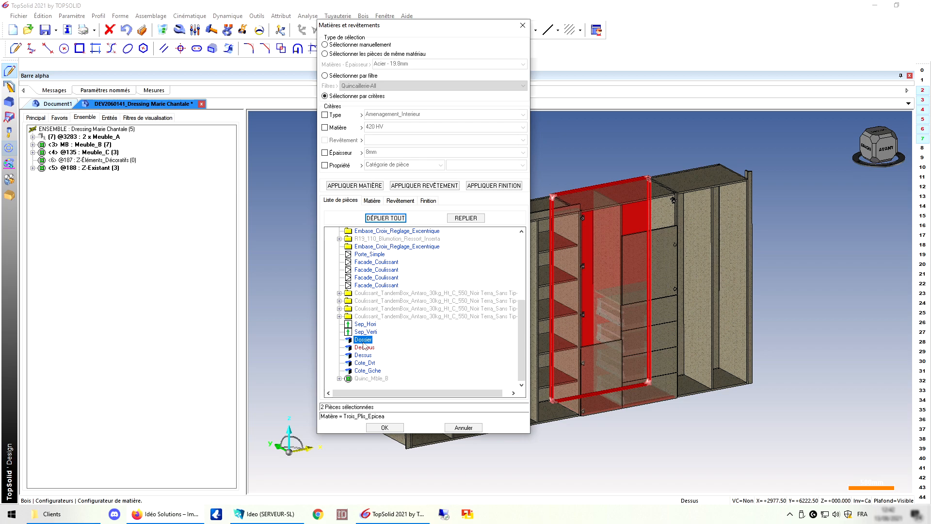
{"action": "left_click", "coordinate": [364, 347]}
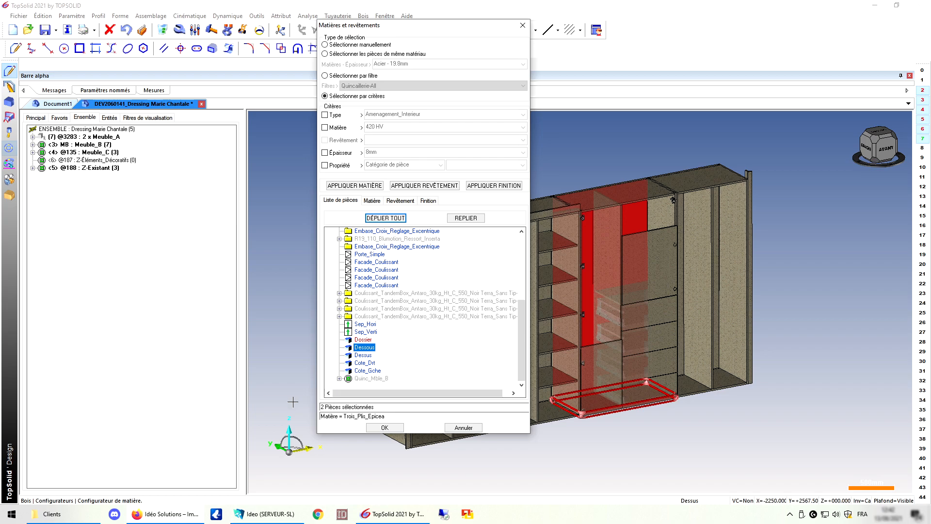
{"action": "left_click", "coordinate": [362, 340]}
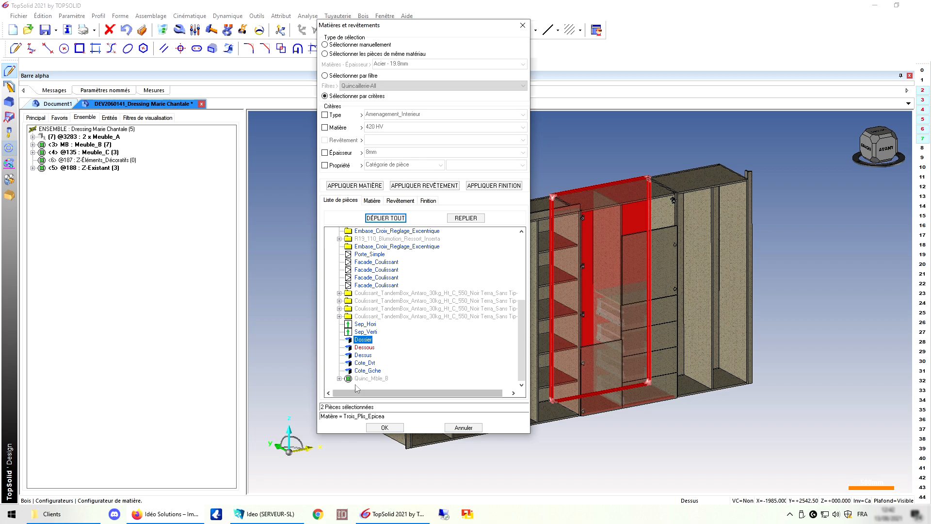
{"action": "left_click", "coordinate": [365, 347], "text": "ctrl"}
{"action": "right_click", "coordinate": [367, 347]}
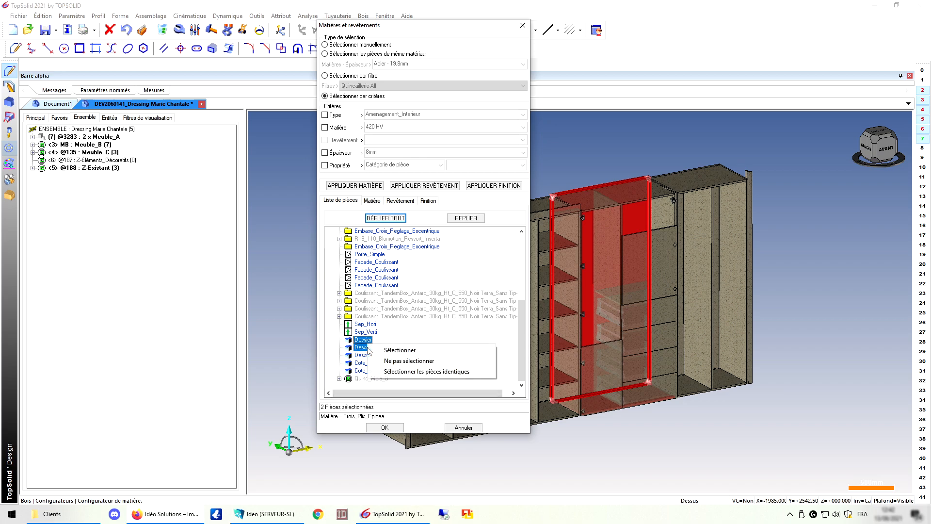
{"action": "left_click", "coordinate": [418, 362]}
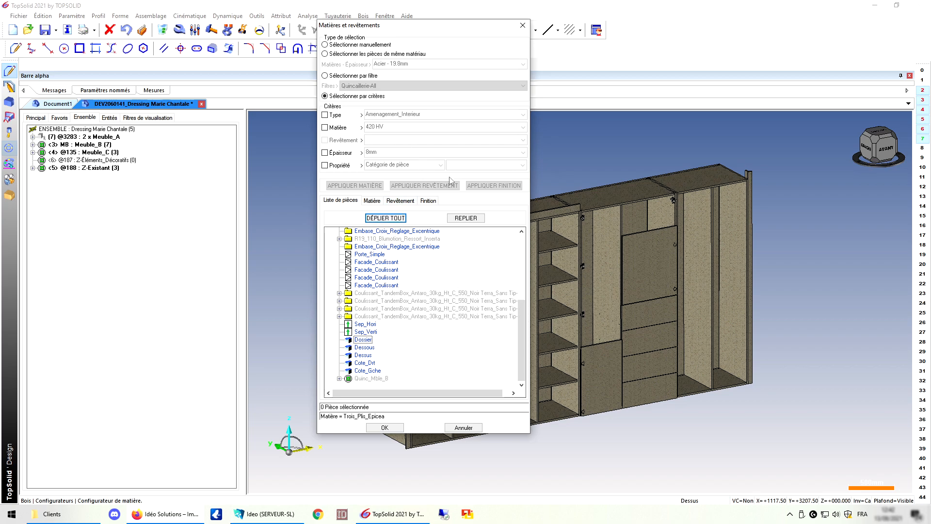
Select Meuble_B's parts by filter using Panneau, and review which parts the filter picks.
{"action": "left_click", "coordinate": [333, 77]}
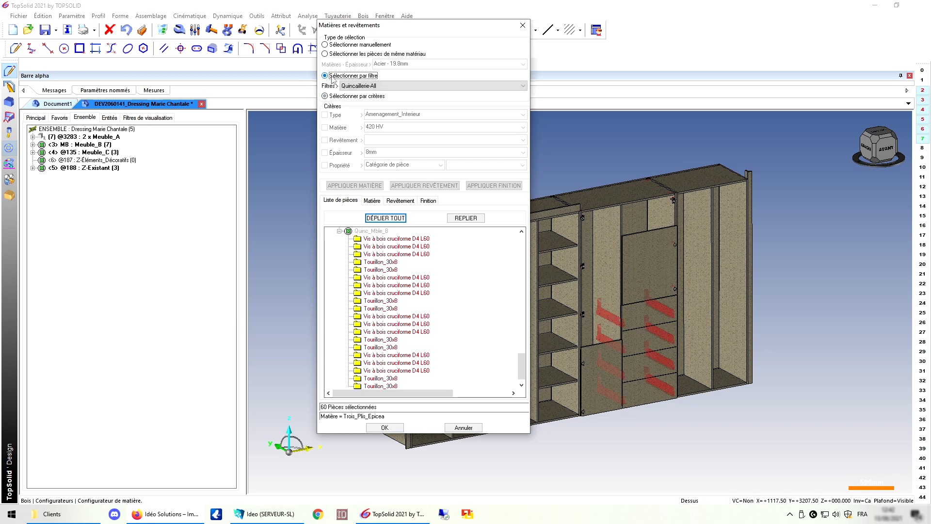
{"action": "left_click", "coordinate": [362, 86]}
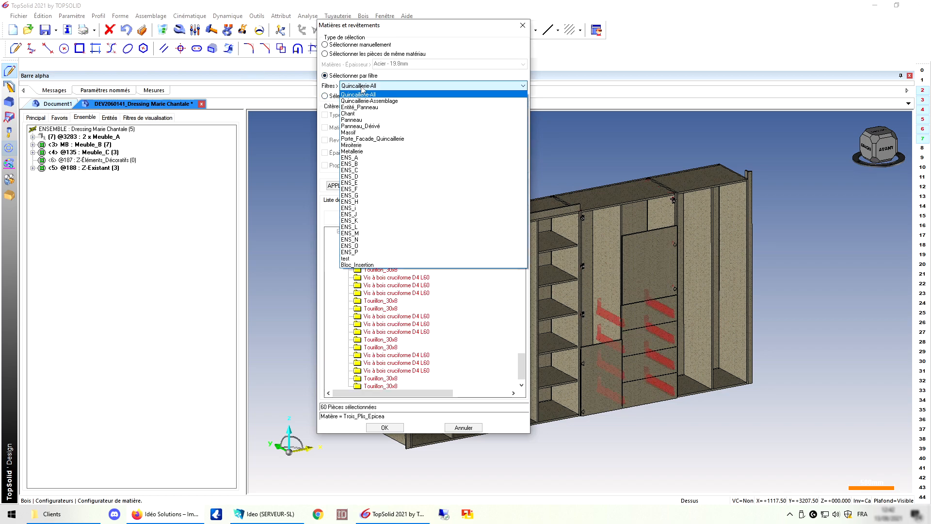
{"action": "left_click", "coordinate": [374, 120]}
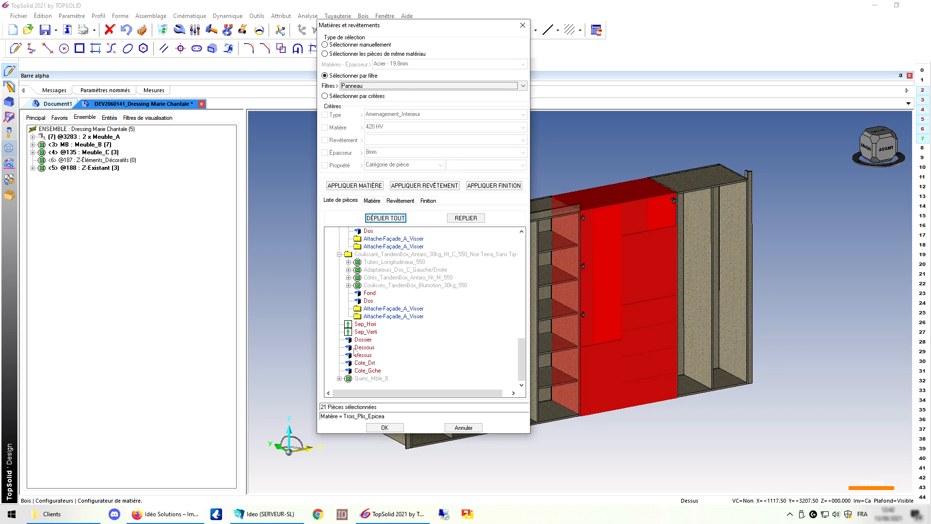
{"action": "scroll", "coordinate": [356, 349], "scroll_direction": "up", "scroll_amount": 3}
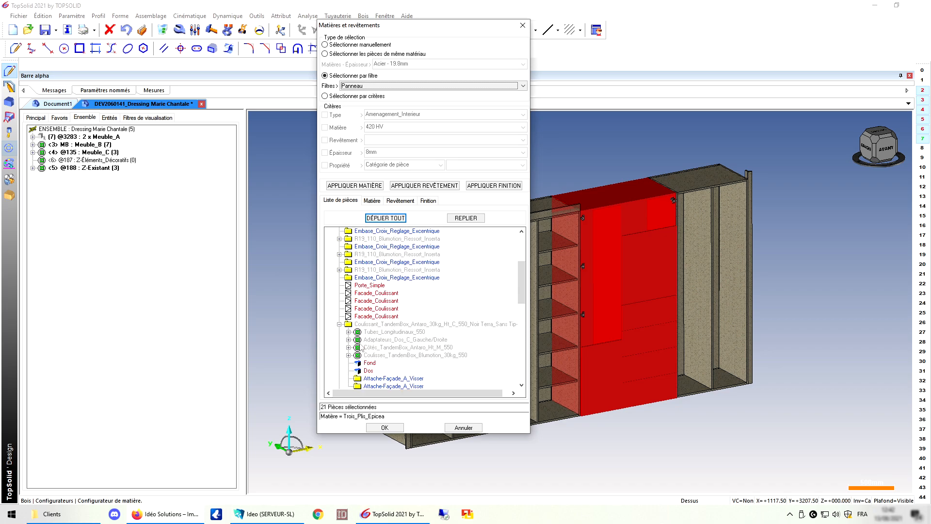
{"action": "scroll", "coordinate": [361, 347], "scroll_direction": "down", "scroll_amount": 1}
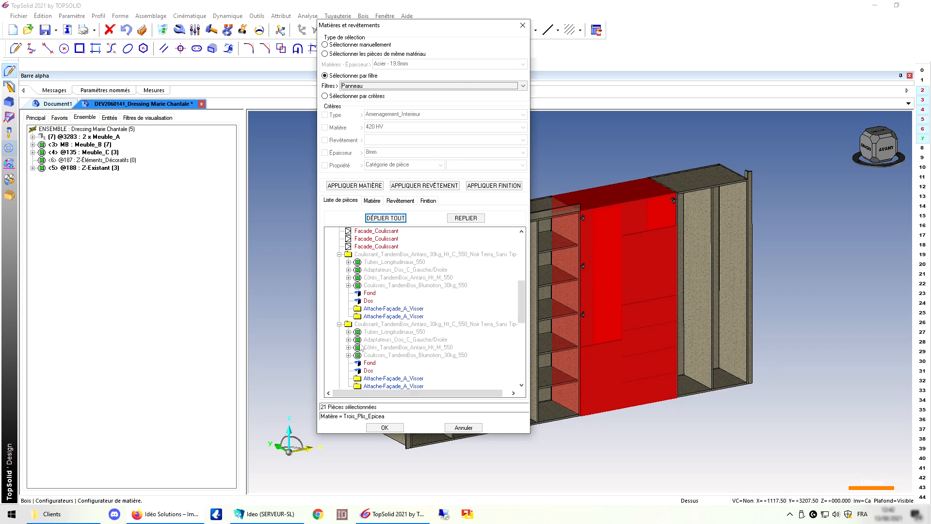
Switch the part selection to criteria, try the 8 mm thickness criterion, and turn that criterion off.
{"action": "left_click", "coordinate": [329, 97]}
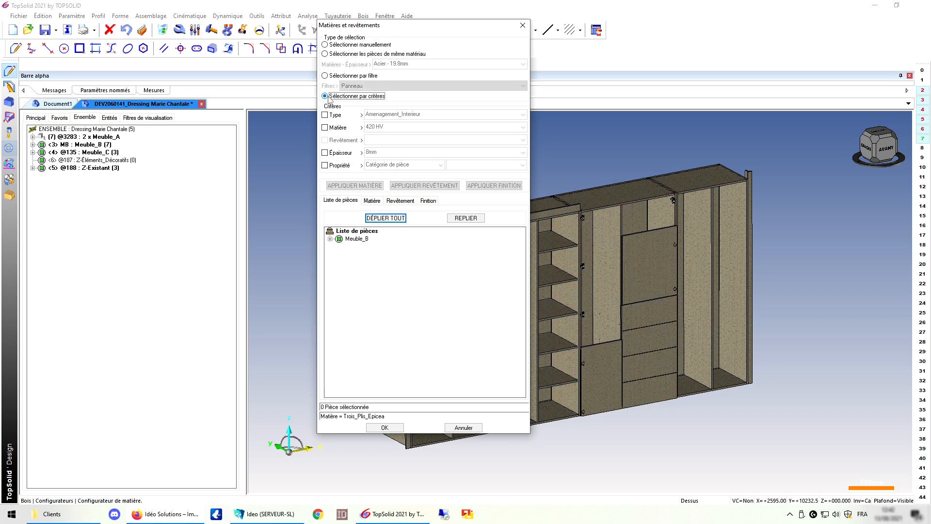
{"action": "left_click", "coordinate": [325, 152]}
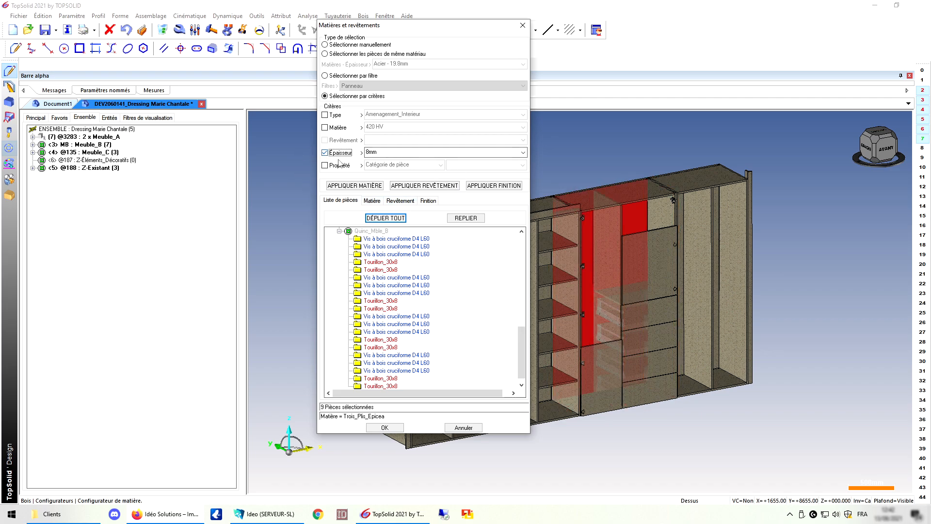
{"action": "left_click", "coordinate": [325, 152]}
Try the property criterion with Désignation set to Facade_Coulissant to select the drawer fronts, and turn that criterion off.
{"action": "left_click", "coordinate": [325, 165]}
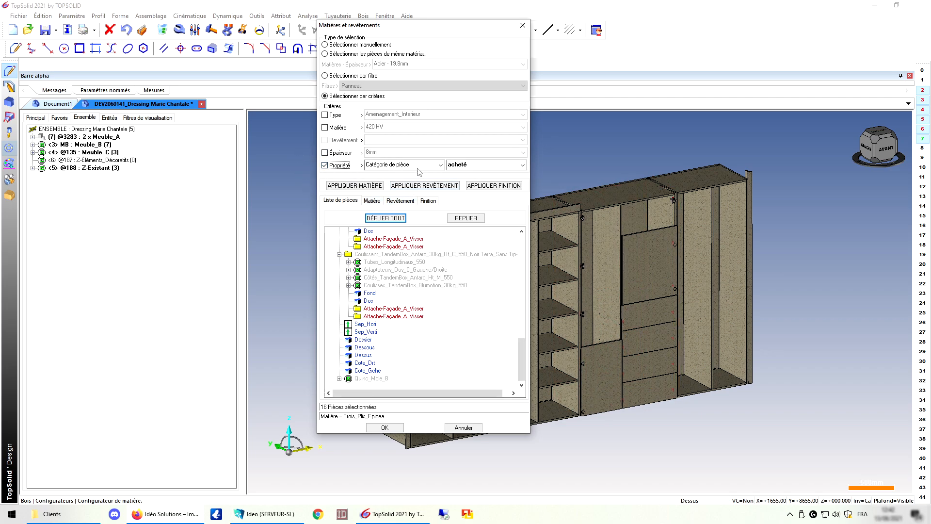
{"action": "left_click", "coordinate": [418, 165]}
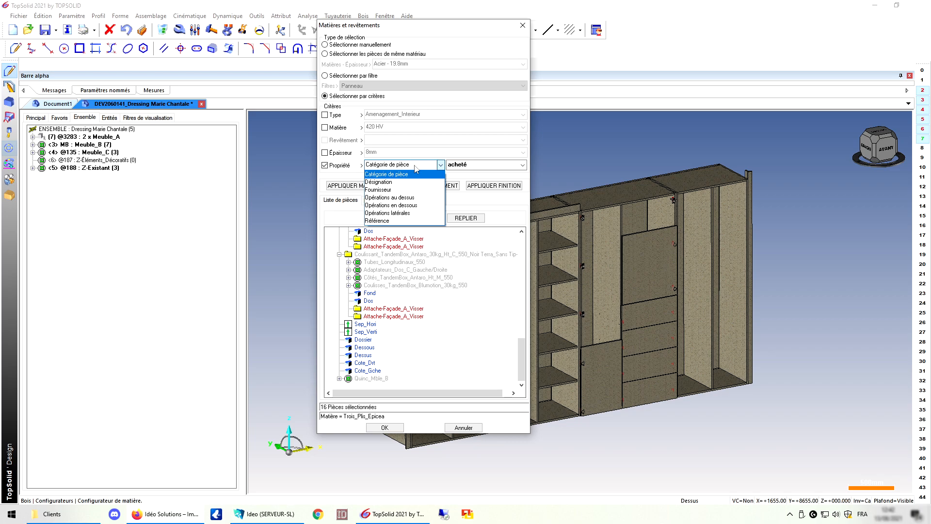
{"action": "left_click", "coordinate": [384, 182]}
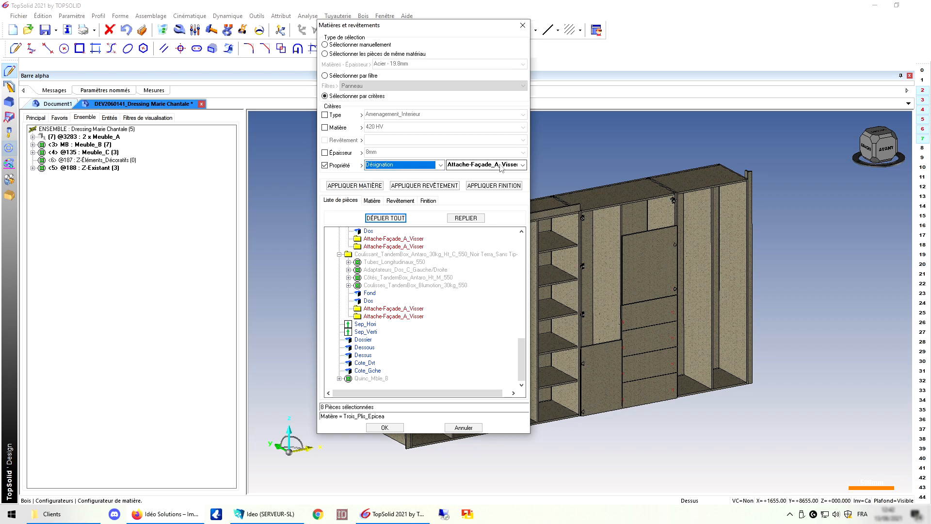
{"action": "left_click", "coordinate": [501, 167]}
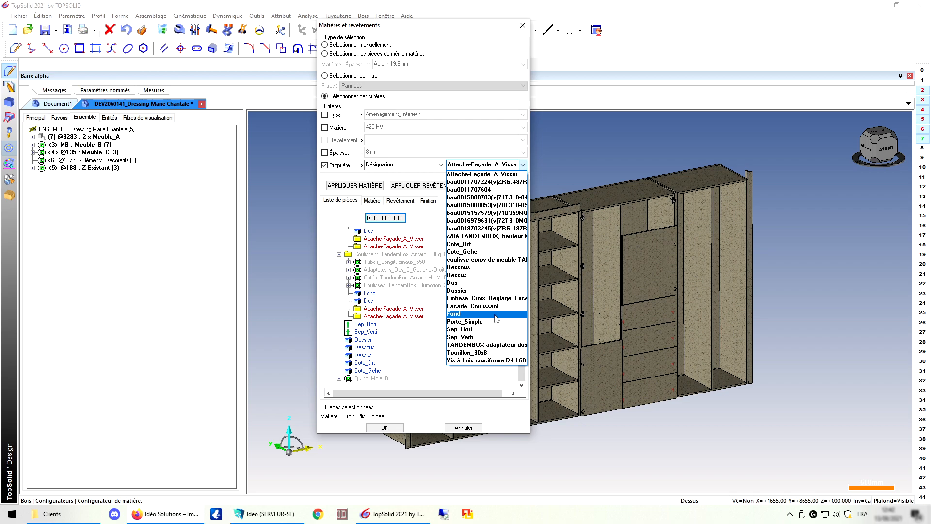
{"action": "left_click", "coordinate": [494, 307]}
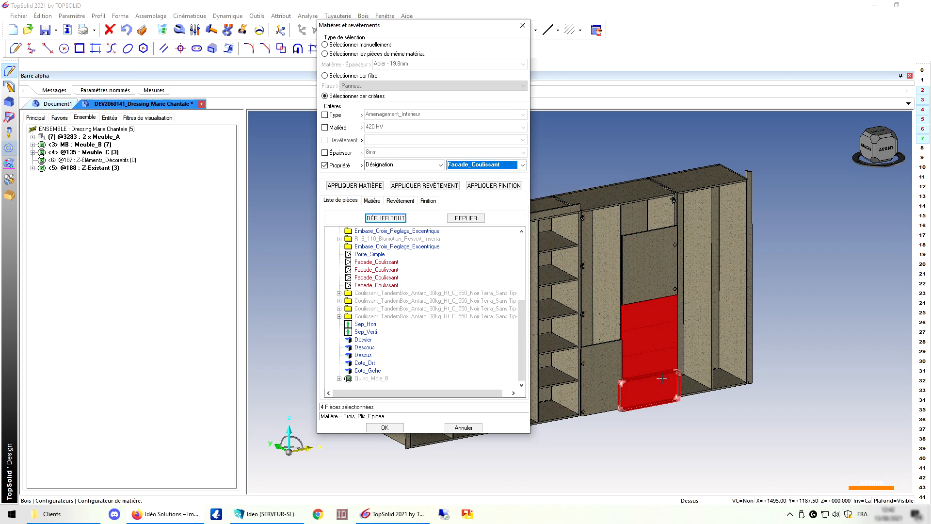
{"action": "left_click", "coordinate": [335, 165]}
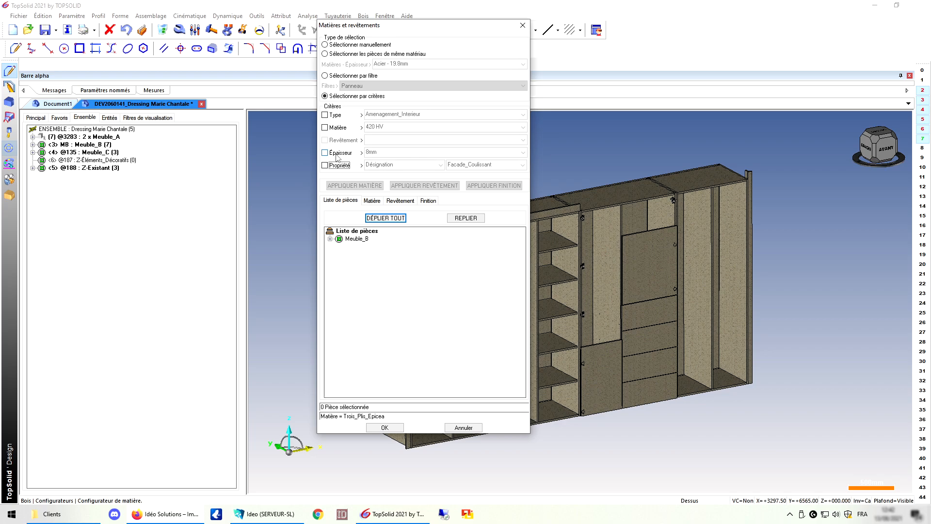
Try selecting Meuble_B's parts by the 19 mm thickness criterion, and add a part type criterion.
{"action": "left_click", "coordinate": [338, 155]}
{"action": "left_click", "coordinate": [398, 152]}
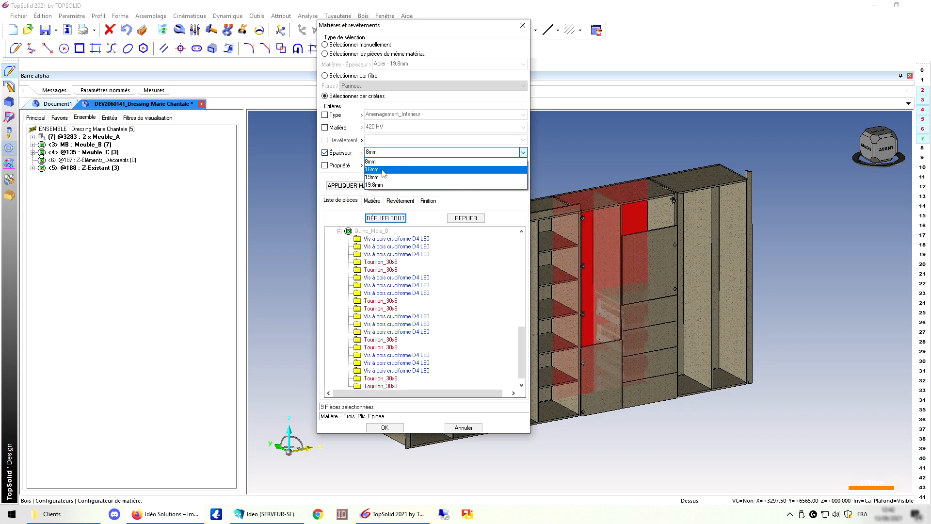
{"action": "left_click", "coordinate": [378, 177]}
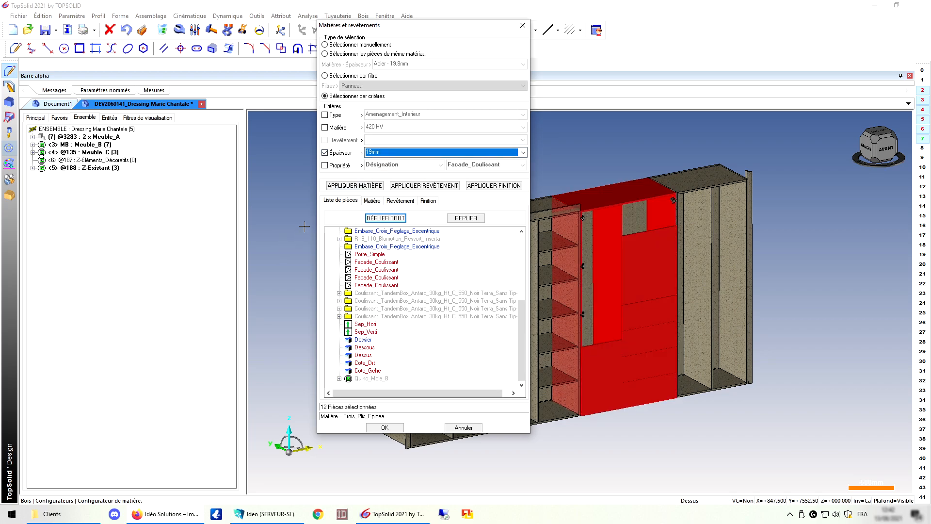
{"action": "left_click", "coordinate": [325, 115]}
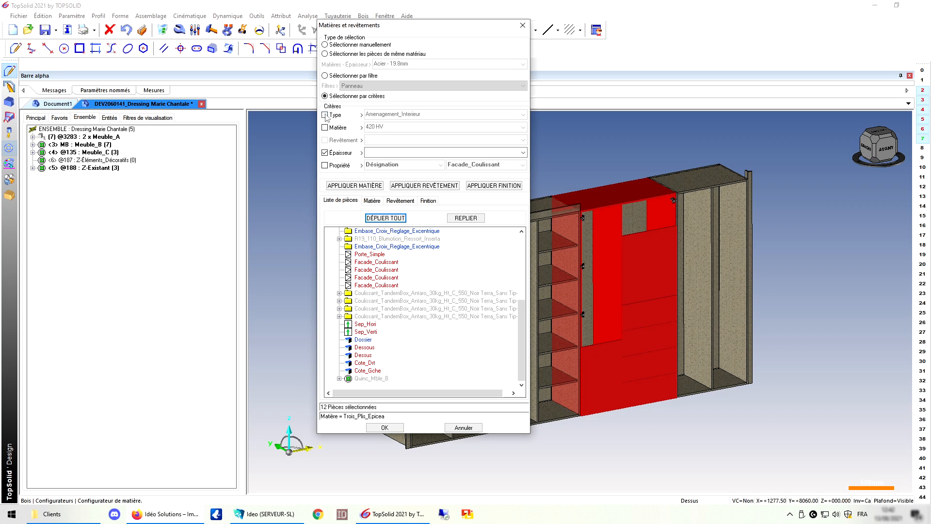
{"action": "left_click", "coordinate": [391, 114]}
{"action": "left_click", "coordinate": [391, 131]}
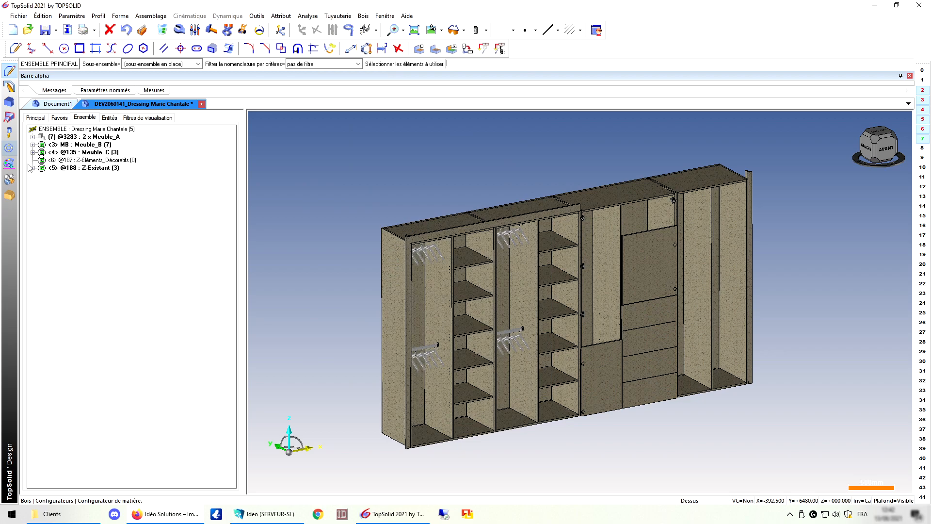
Examine the part types assigned to Cote_Gche in Meuble_B's Caisson, and leave the part definition without changes.
{"action": "left_click", "coordinate": [32, 145]}
{"action": "left_click", "coordinate": [42, 160]}
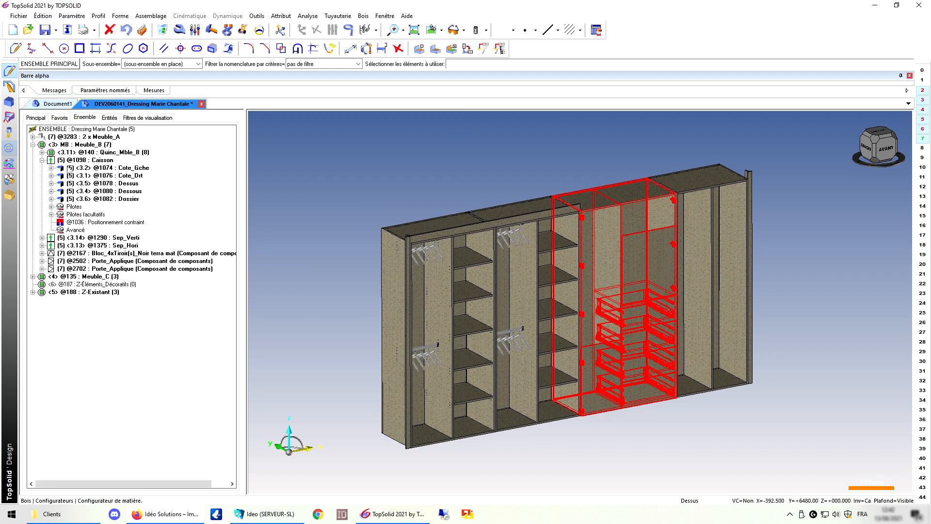
{"action": "right_click", "coordinate": [107, 168]}
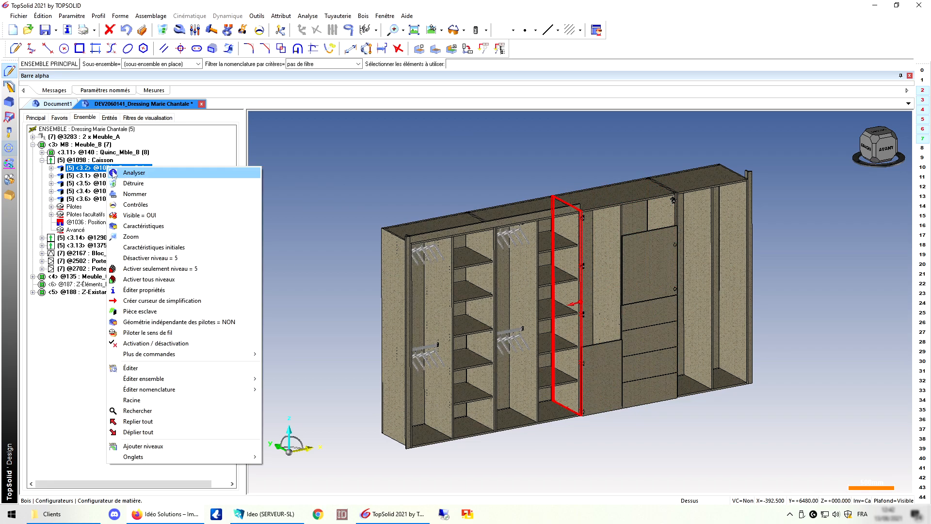
{"action": "left_click", "coordinate": [141, 227]}
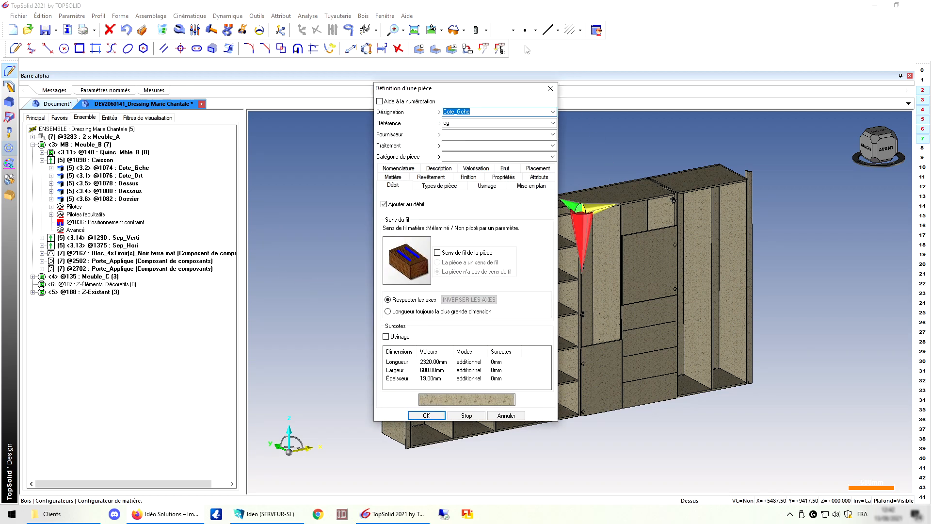
{"action": "left_click", "coordinate": [434, 189]}
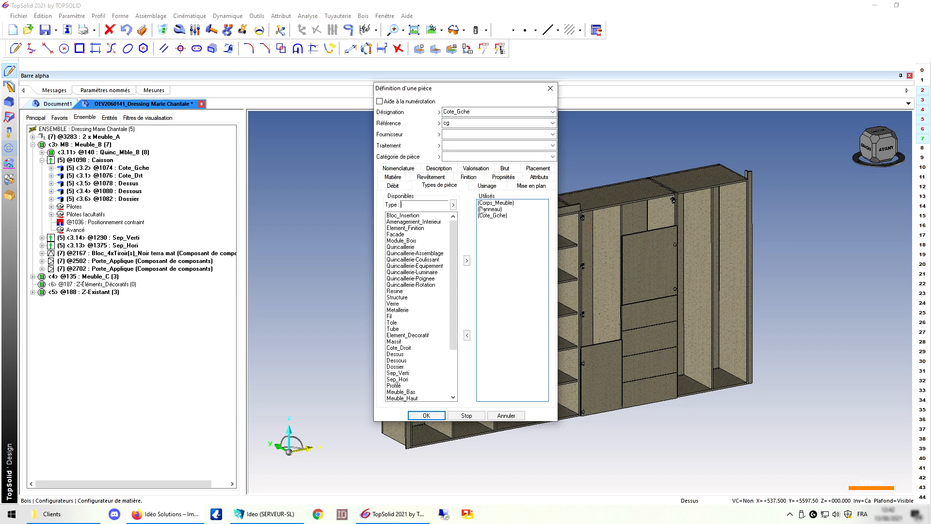
{"action": "left_click", "coordinate": [506, 204]}
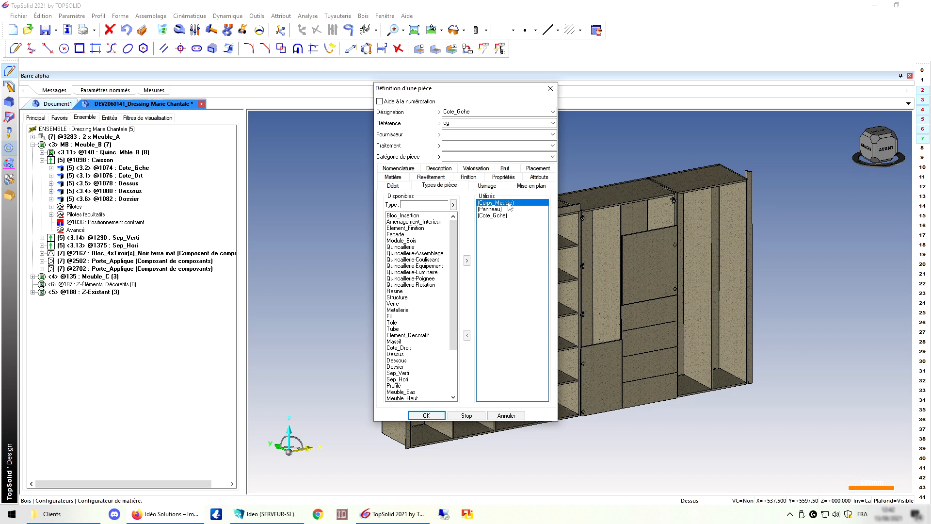
{"action": "left_click", "coordinate": [492, 209]}
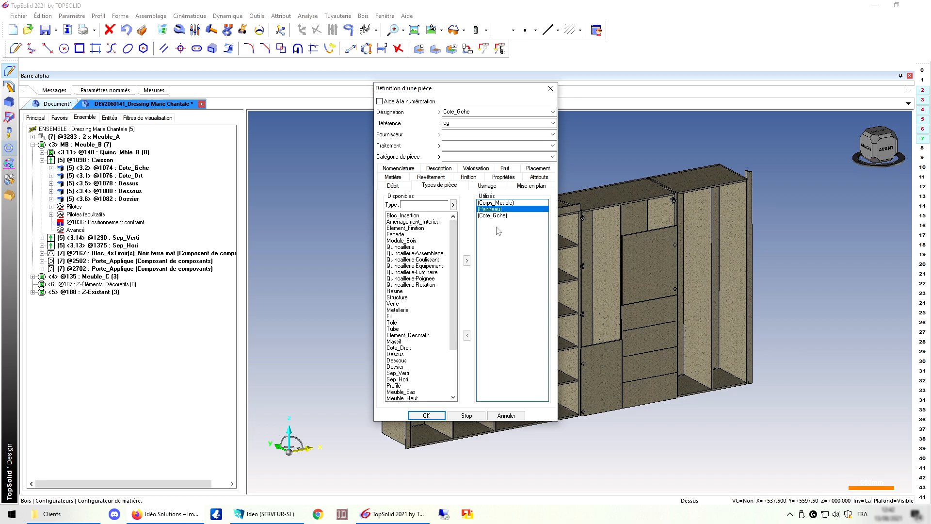
{"action": "left_click", "coordinate": [500, 215]}
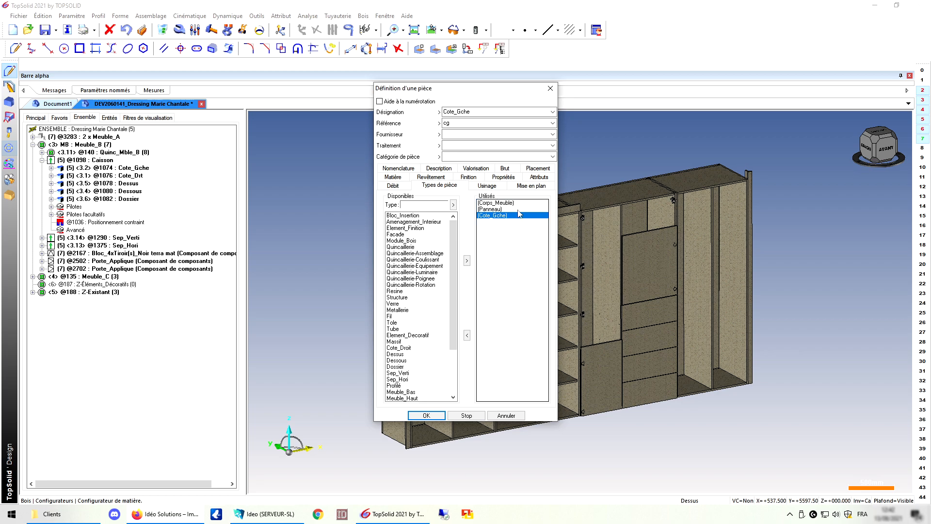
{"action": "left_click", "coordinate": [507, 415]}
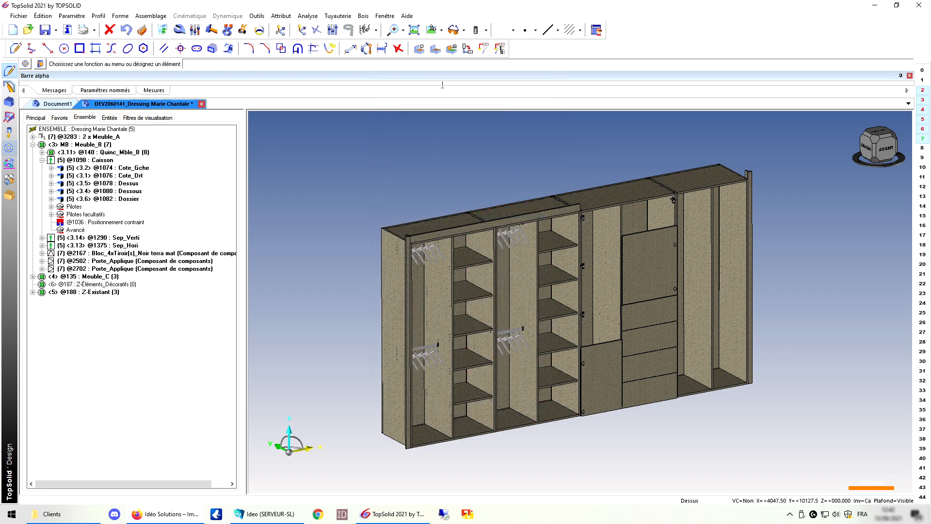
Start the material configurator again and restrict it to the Meuble_B sub-assembly instead of the whole assembly.
{"action": "left_click", "coordinate": [364, 16]}
{"action": "mouse_move", "coordinate": [427, 304]}
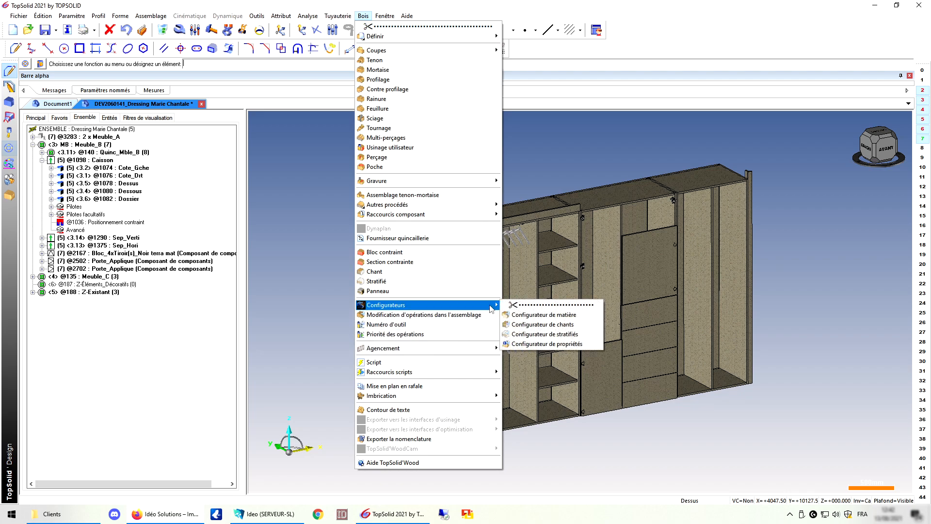
{"action": "left_click", "coordinate": [534, 314]}
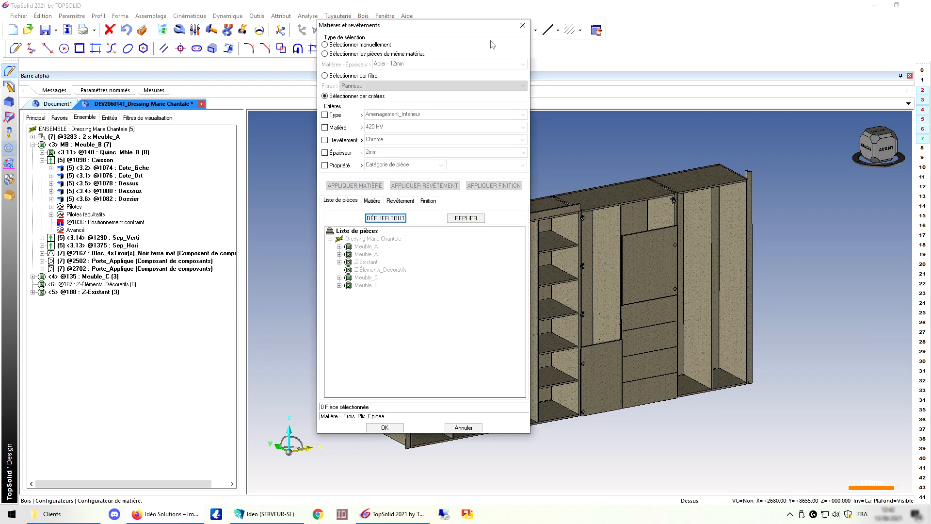
{"action": "left_click", "coordinate": [522, 25]}
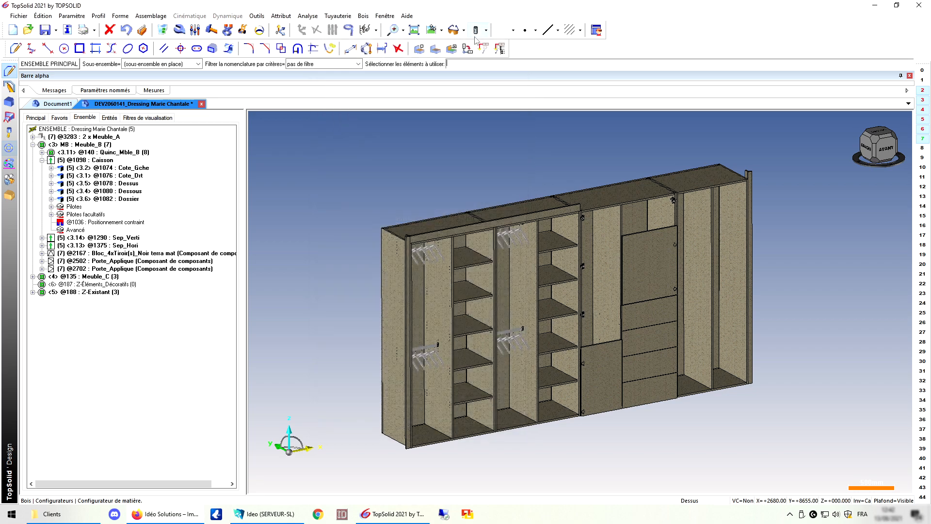
{"action": "left_click", "coordinate": [184, 64]}
{"action": "left_click", "coordinate": [152, 82]}
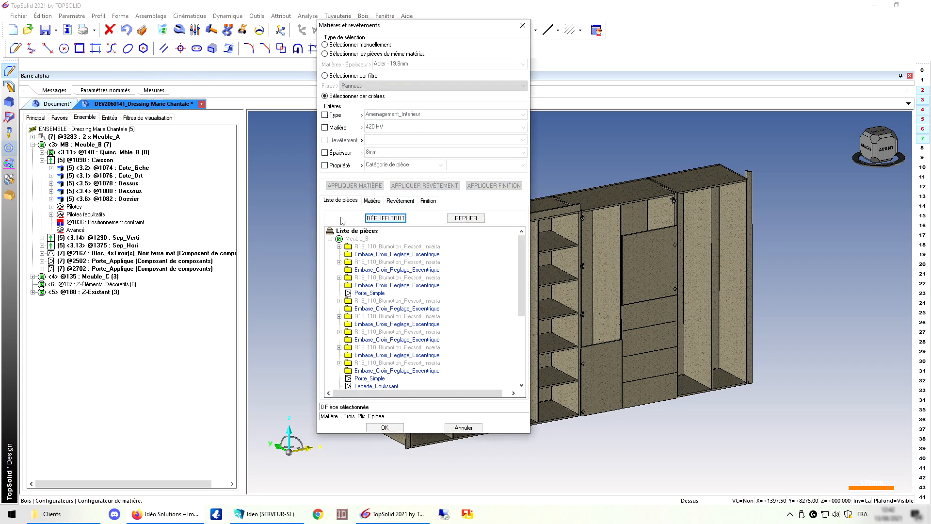
Select Meuble_B's parts by the criteria type Corps_Meuble and thickness 19 mm.
{"action": "left_click", "coordinate": [325, 115]}
{"action": "left_click", "coordinate": [398, 115]}
{"action": "left_click", "coordinate": [383, 131]}
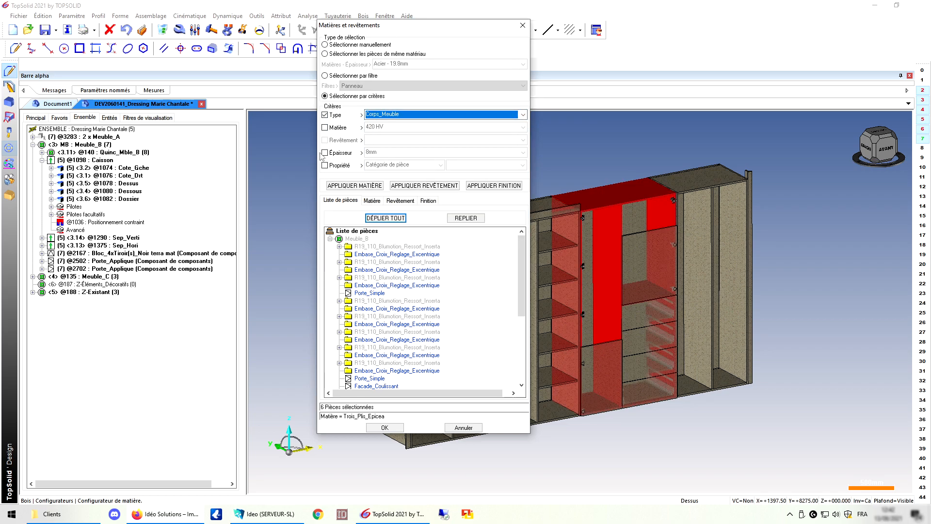
{"action": "left_click", "coordinate": [325, 153]}
{"action": "left_click", "coordinate": [383, 152]}
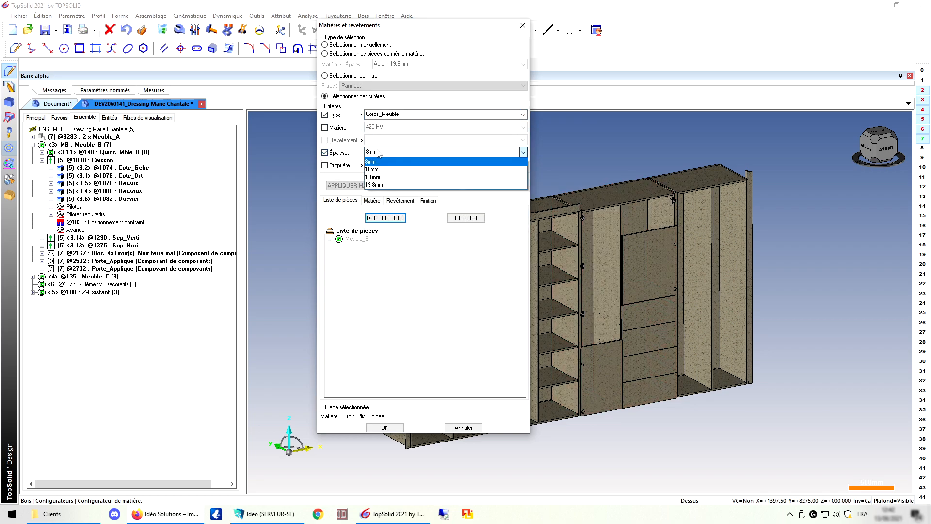
{"action": "left_click", "coordinate": [377, 180]}
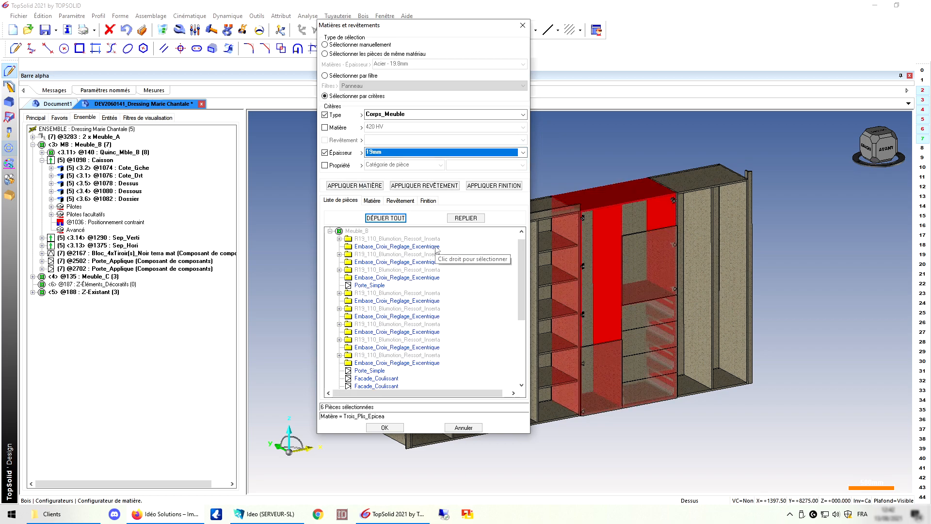
Add the Dossier part manually to the parts selected by criteria.
{"action": "scroll", "coordinate": [367, 307], "scroll_direction": "down", "scroll_amount": 5}
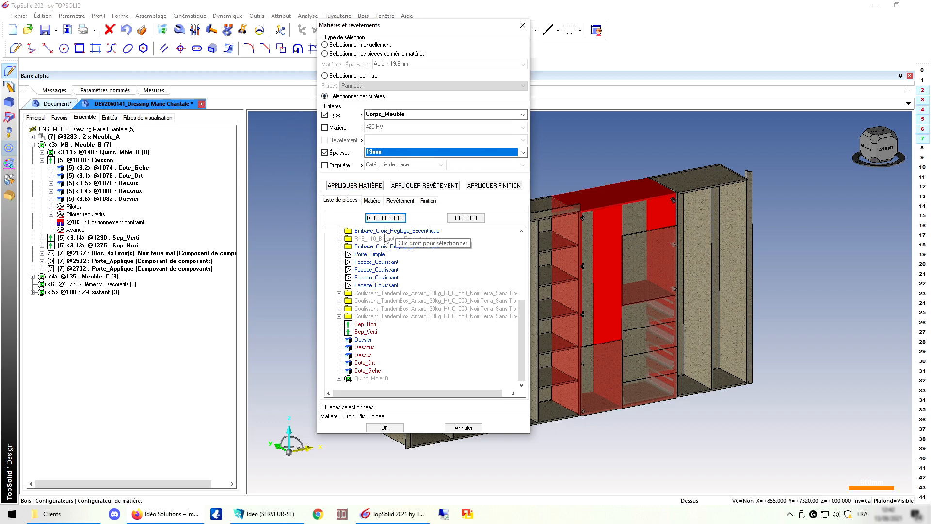
{"action": "right_click", "coordinate": [364, 341]}
{"action": "left_click", "coordinate": [384, 345]}
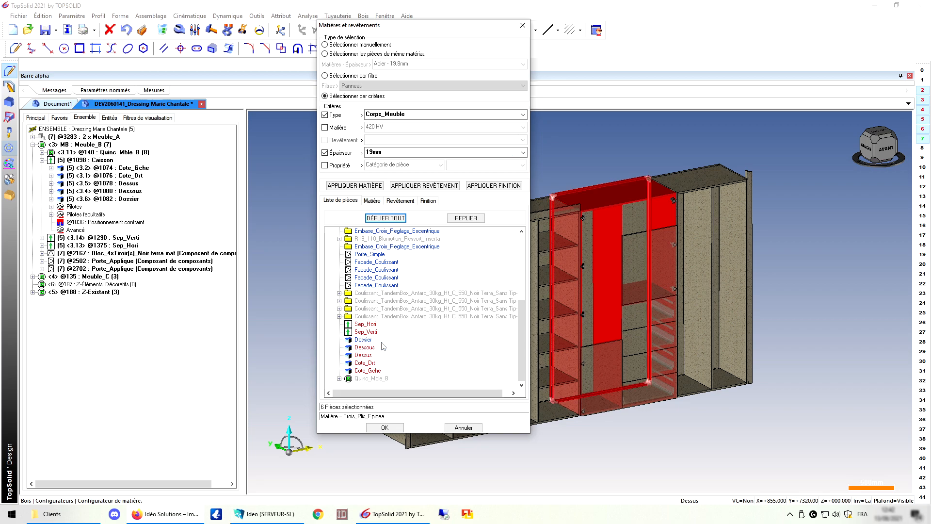
{"action": "right_click", "coordinate": [364, 347]}
{"action": "left_click", "coordinate": [388, 345]}
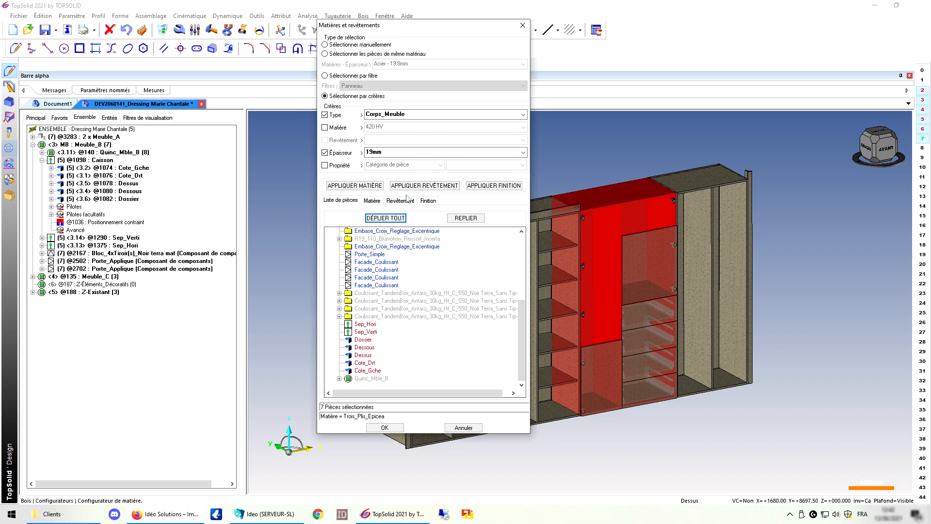
Compare Trois_Plis_Chêne with Trois_Plis_Epicea in the Panneaux materials, choose Trois_Plis_Epicea, and validate the configurator without applying it.
{"action": "left_click", "coordinate": [374, 204]}
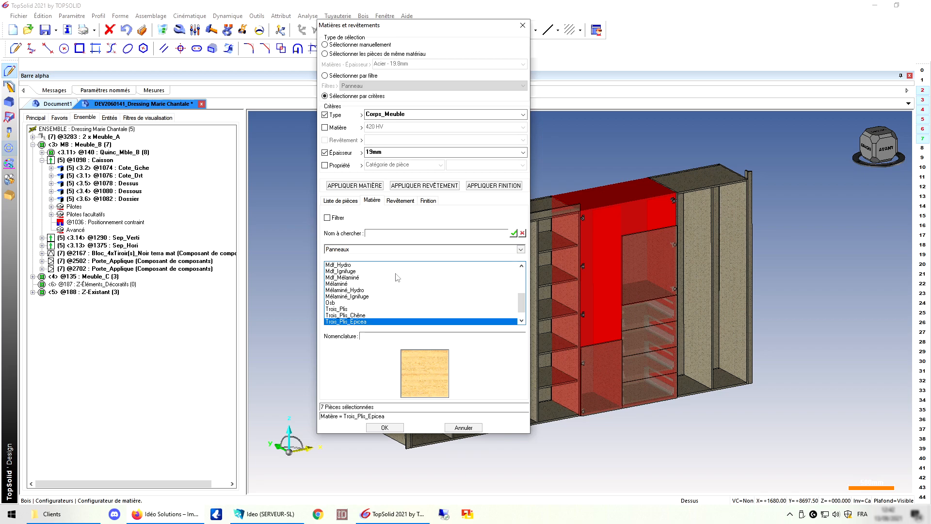
{"action": "scroll", "coordinate": [369, 315], "scroll_direction": "up", "scroll_amount": 3}
{"action": "scroll", "coordinate": [356, 308], "scroll_direction": "up", "scroll_amount": 1}
{"action": "scroll", "coordinate": [350, 311], "scroll_direction": "down", "scroll_amount": 5}
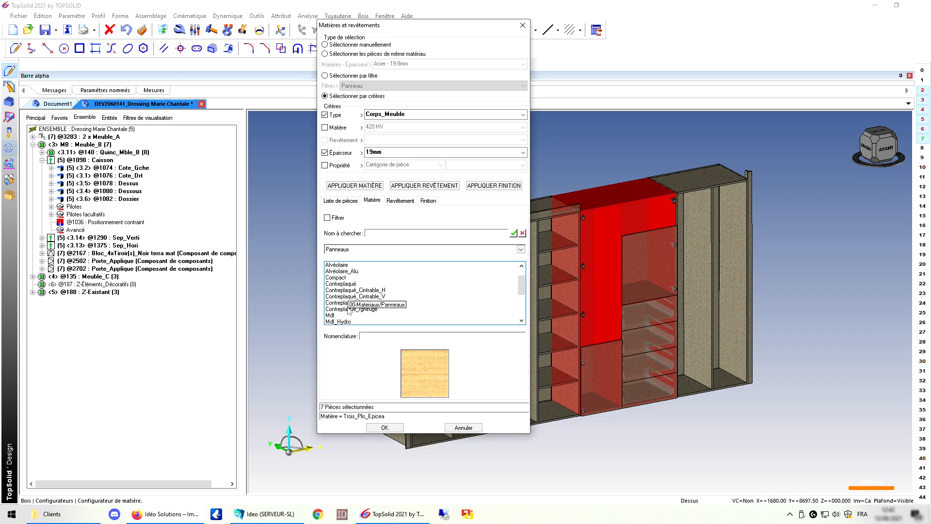
{"action": "scroll", "coordinate": [352, 299], "scroll_direction": "down", "scroll_amount": 1}
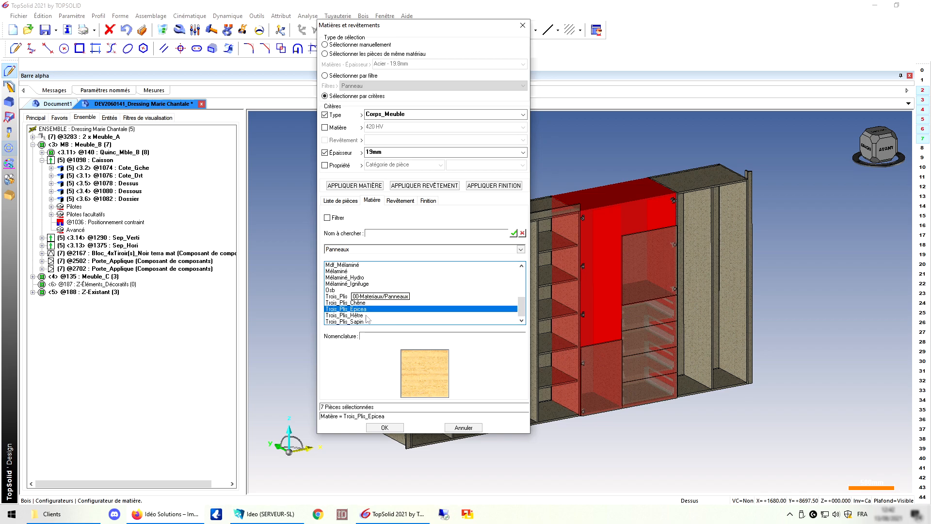
{"action": "left_click", "coordinate": [352, 308]}
{"action": "left_click", "coordinate": [353, 303]}
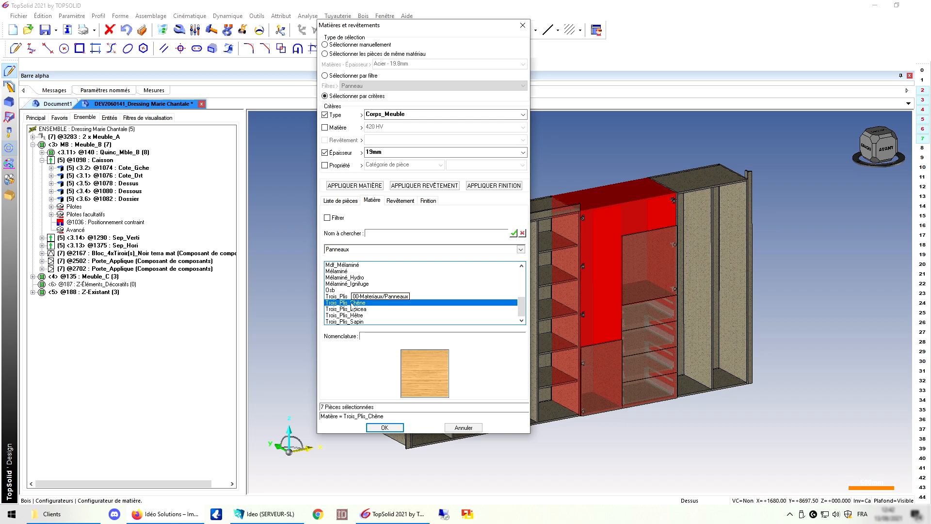
{"action": "left_click", "coordinate": [347, 309]}
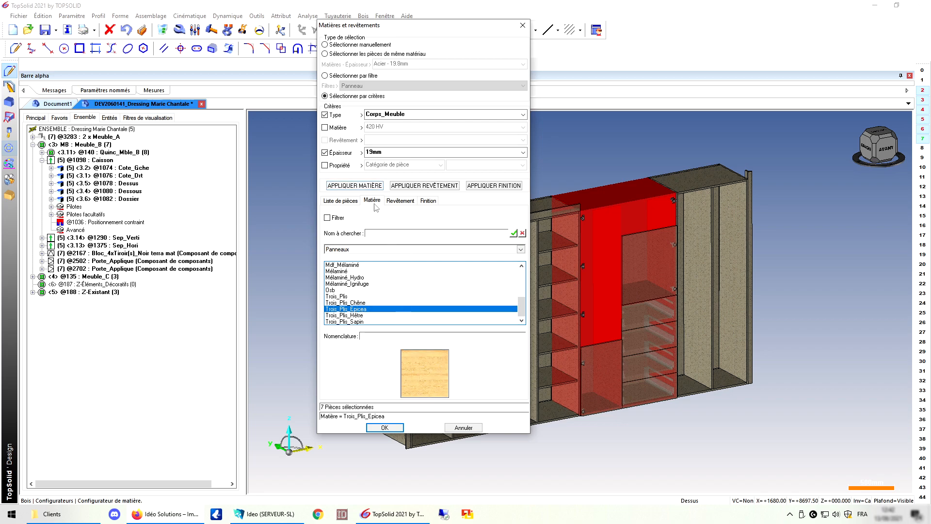
{"action": "left_click", "coordinate": [384, 426]}
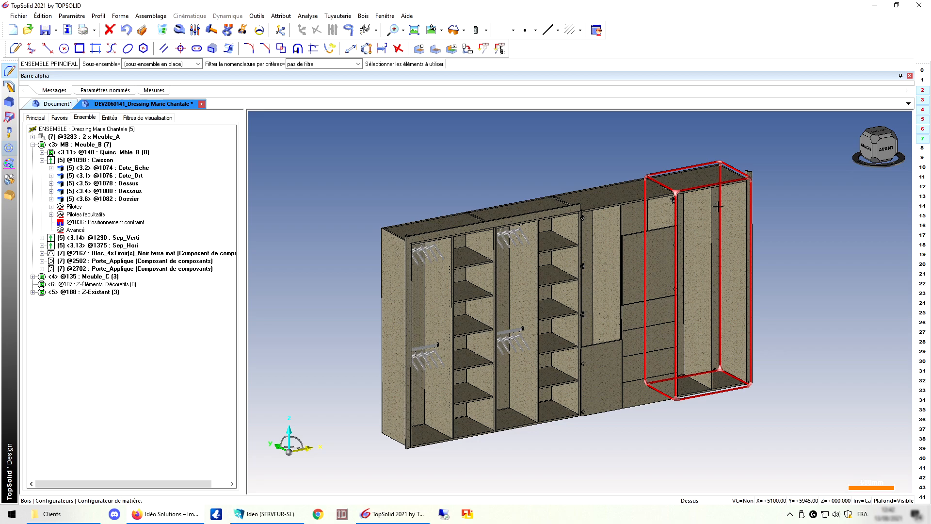
Configure Meuble_B again, selecting its parts by type Corps_Meuble and thickness 19 mm.
{"action": "left_click", "coordinate": [180, 66]}
{"action": "left_click", "coordinate": [171, 81]}
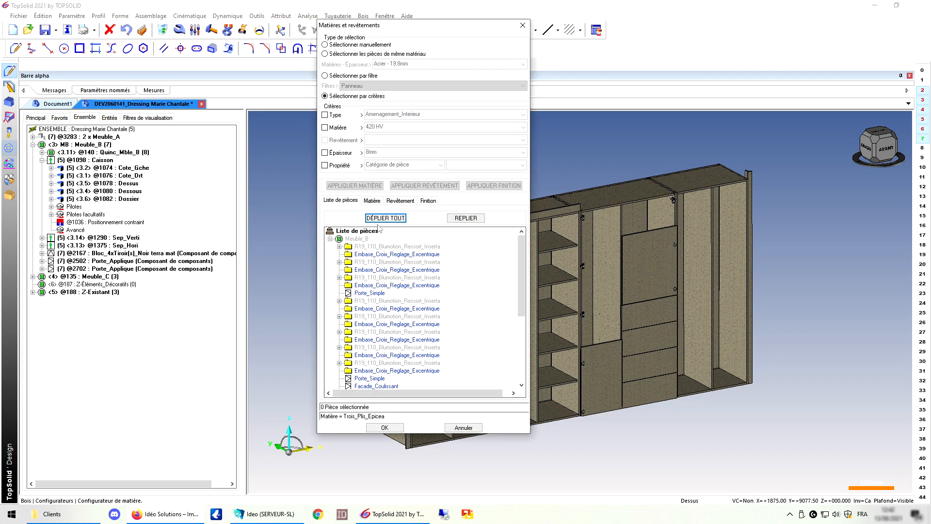
{"action": "left_click", "coordinate": [325, 114]}
{"action": "left_click", "coordinate": [388, 114]}
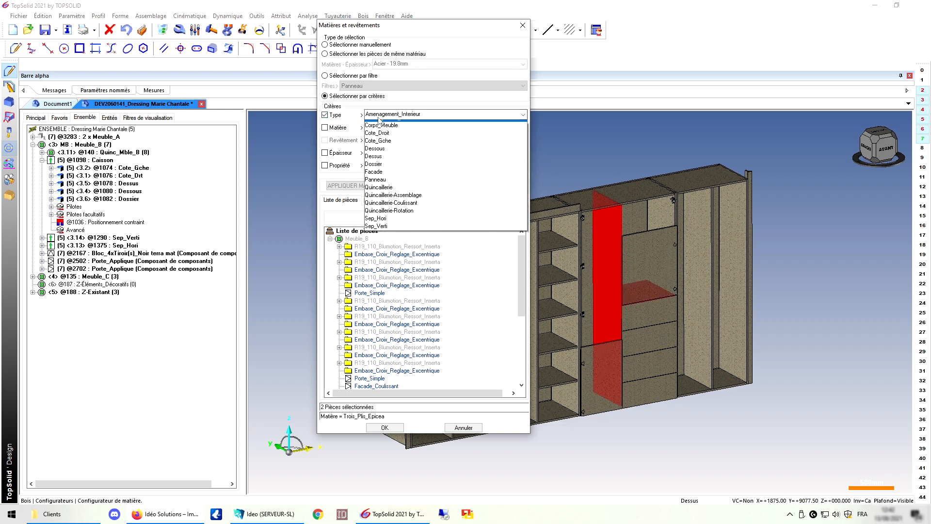
{"action": "left_click", "coordinate": [388, 129]}
{"action": "left_click", "coordinate": [325, 153]}
{"action": "left_click", "coordinate": [389, 153]}
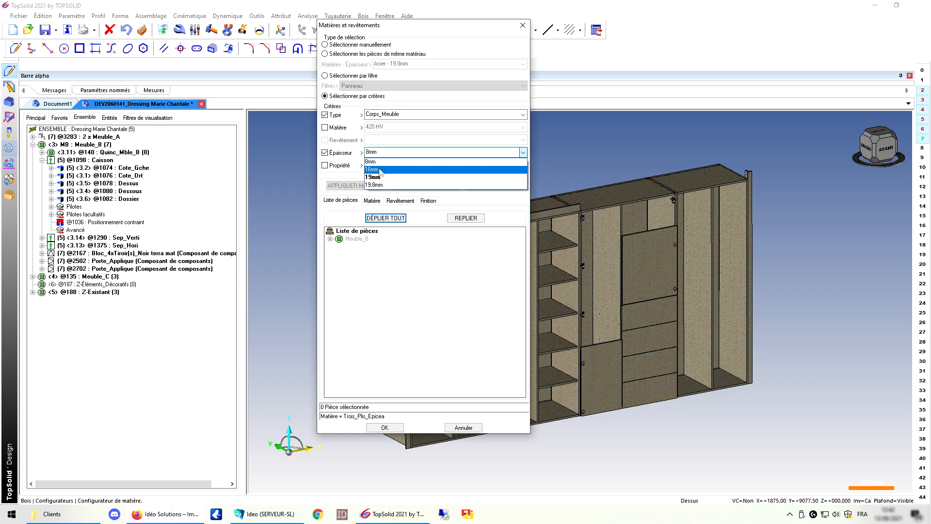
{"action": "left_click", "coordinate": [381, 182]}
Apply the Trois_Plis_Epicea material to the selected parts, validate, and inspect the result on Meuble_B.
{"action": "left_click", "coordinate": [372, 200]}
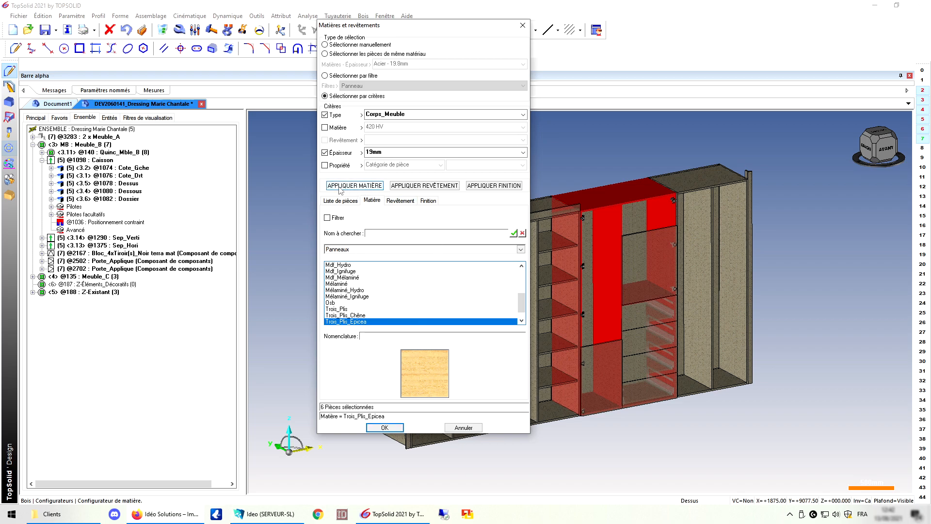
{"action": "left_click", "coordinate": [362, 187]}
{"action": "left_click", "coordinate": [384, 428]}
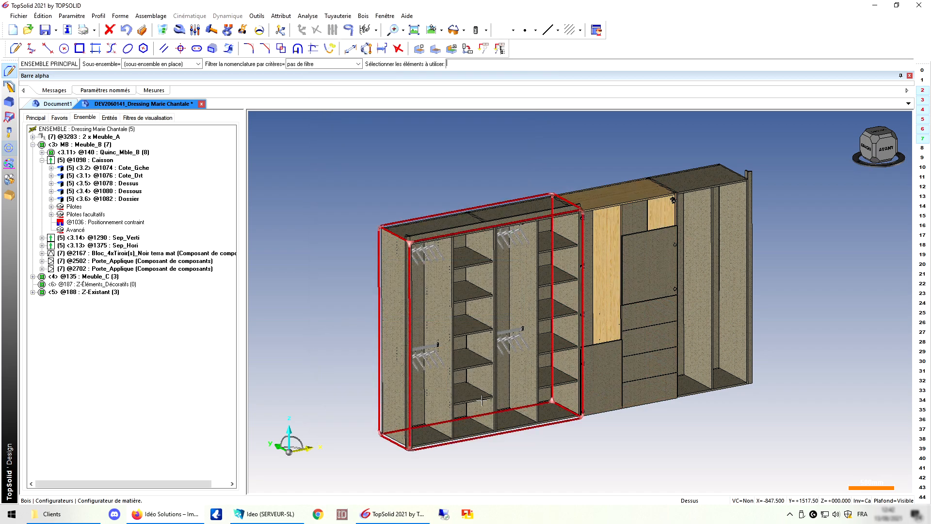
{"action": "scroll", "coordinate": [606, 208], "scroll_direction": "up", "scroll_amount": 5}
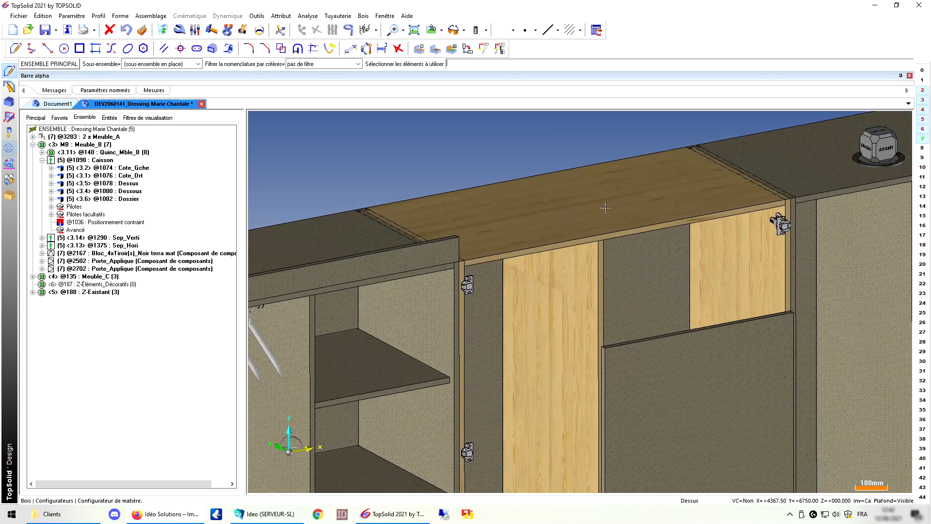
{"action": "scroll", "coordinate": [606, 208], "scroll_direction": "down", "scroll_amount": 5}
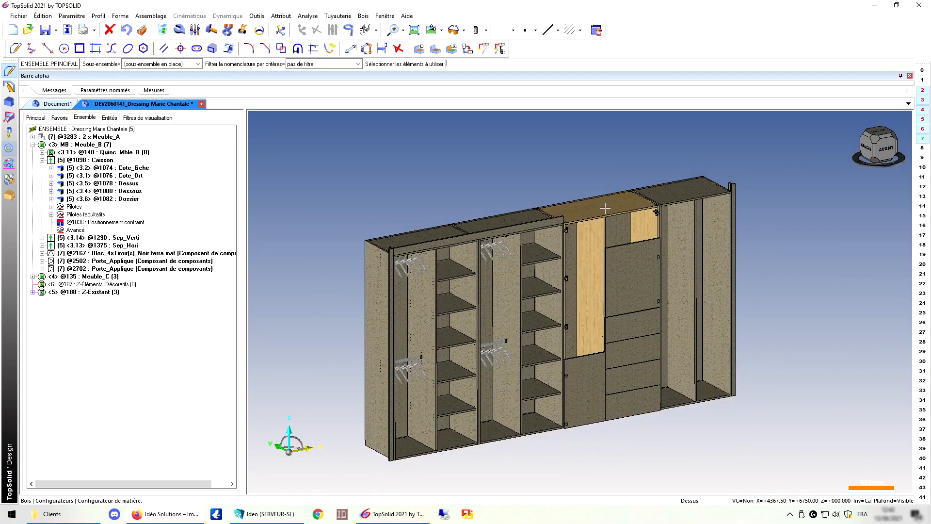
Configure the MB sub-assembly and select its parts by the type Facade.
{"action": "left_click", "coordinate": [189, 66]}
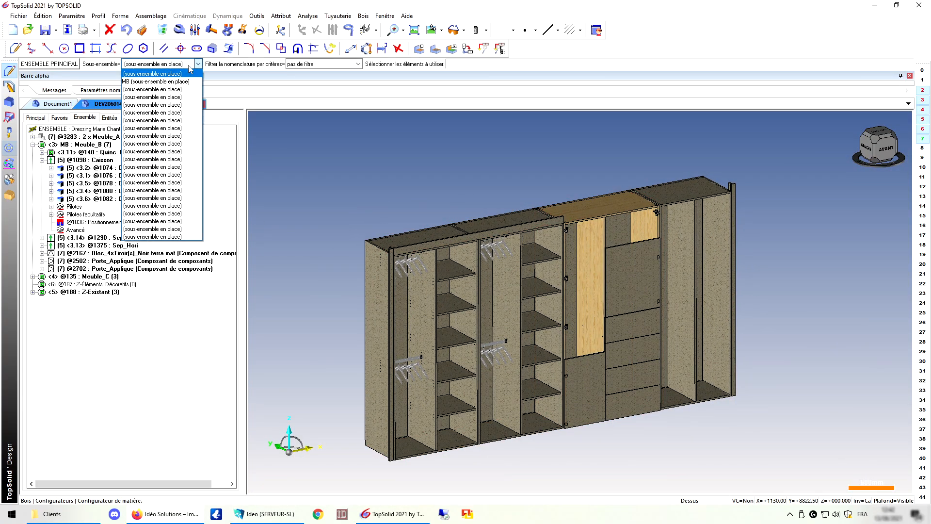
{"action": "left_click", "coordinate": [171, 82]}
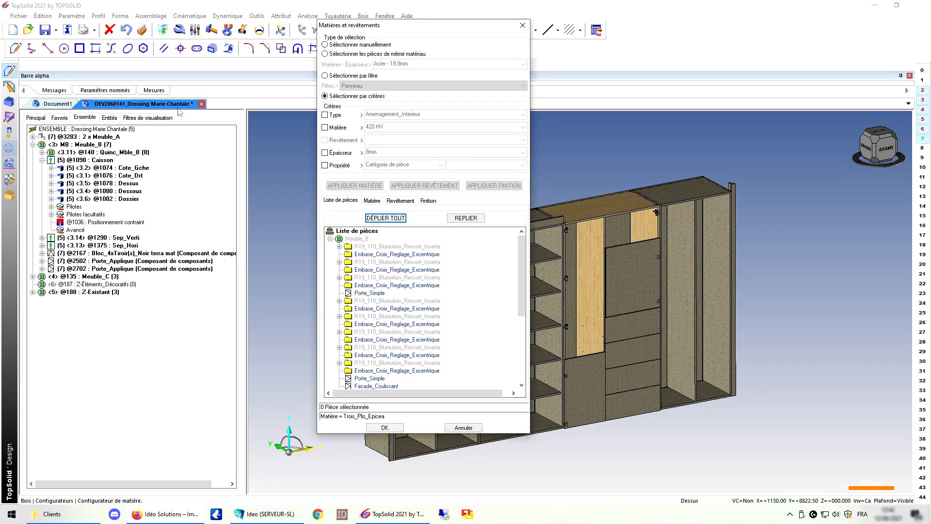
{"action": "left_click", "coordinate": [336, 116]}
{"action": "left_click", "coordinate": [393, 115]}
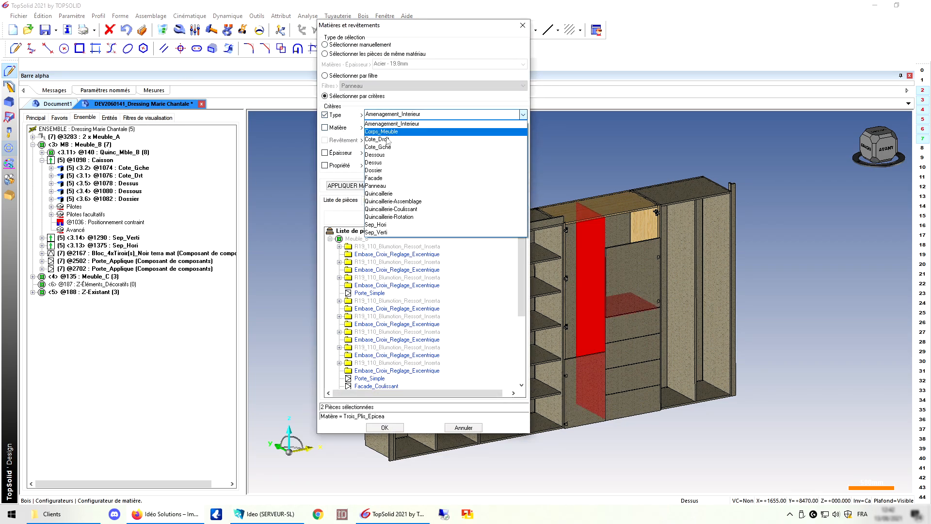
{"action": "left_click", "coordinate": [375, 178]}
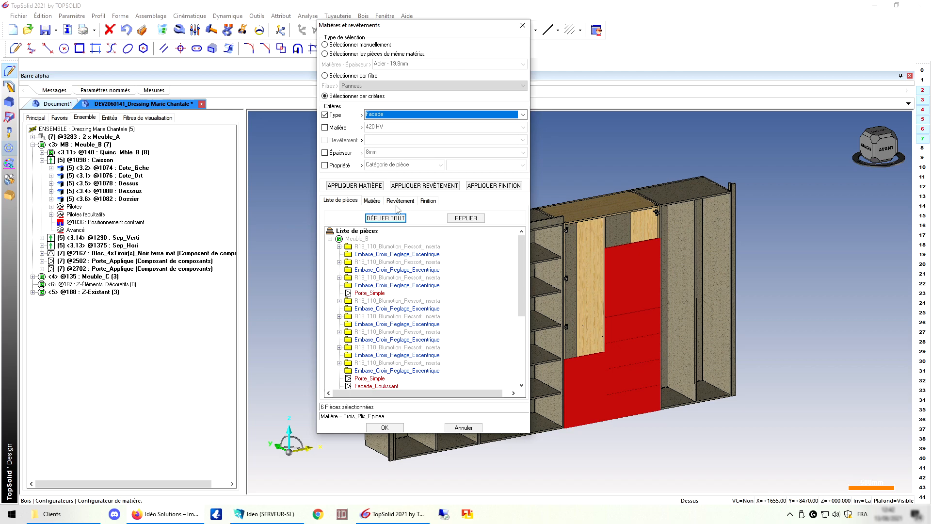
Apply the Mdf material from Panneaux to the selected façades and check their entries in the parts list.
{"action": "left_click", "coordinate": [372, 202]}
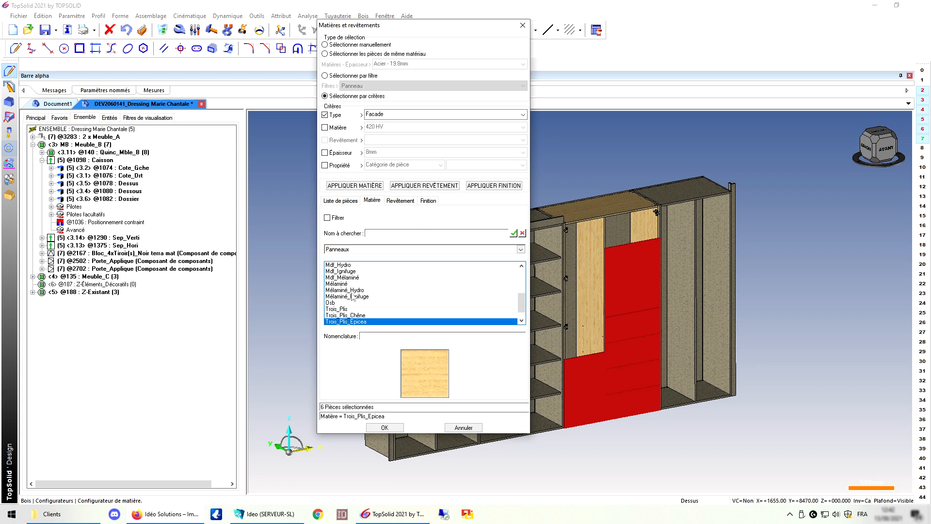
{"action": "scroll", "coordinate": [354, 297], "scroll_direction": "up", "scroll_amount": 1}
{"action": "left_click", "coordinate": [335, 277]}
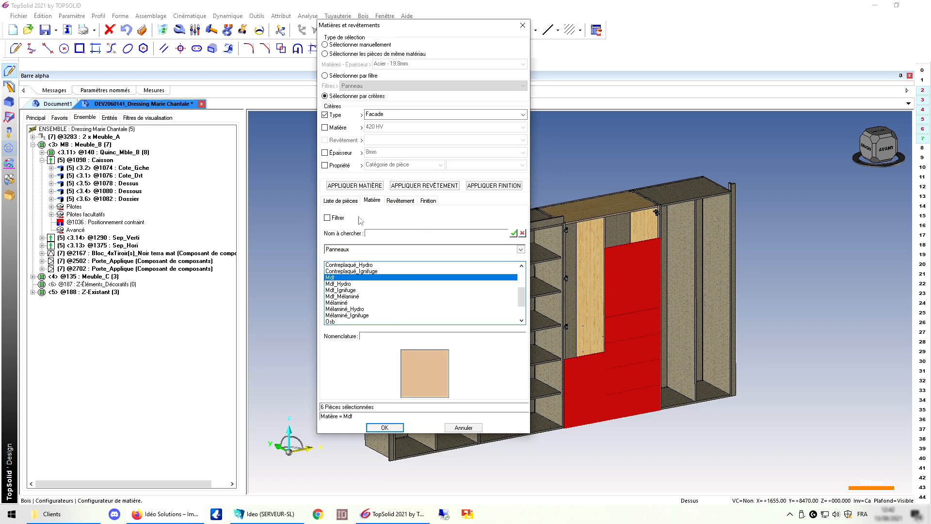
{"action": "left_click", "coordinate": [364, 187]}
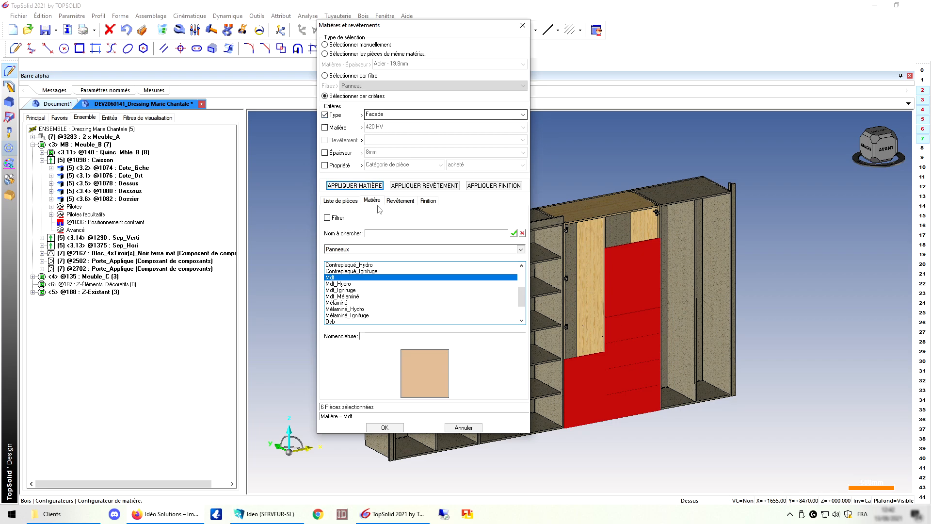
{"action": "left_click", "coordinate": [353, 202]}
{"action": "scroll", "coordinate": [384, 319], "scroll_direction": "down", "scroll_amount": 5}
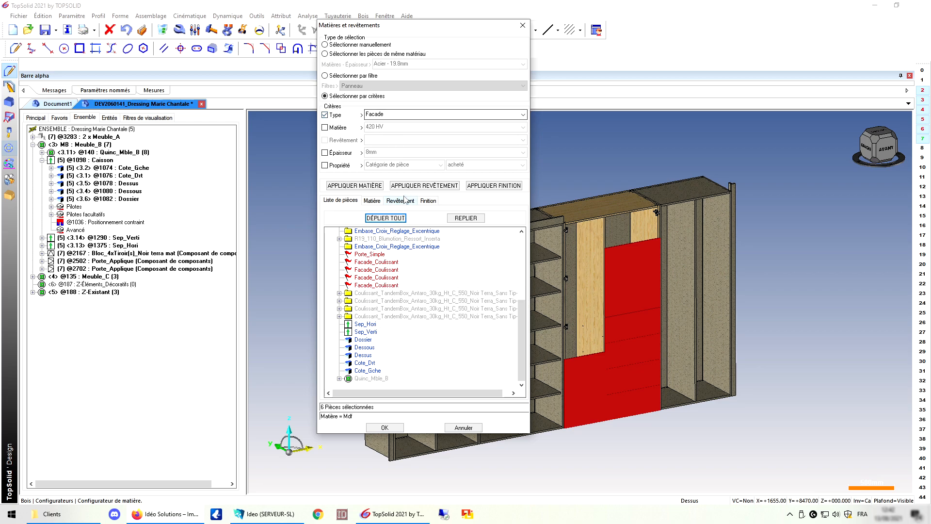
Apply the RAL 4005_Lilas bleu coating from 4xxx-Violet to the façades, validate, and inspect them on the wardrobe.
{"action": "left_click", "coordinate": [404, 201]}
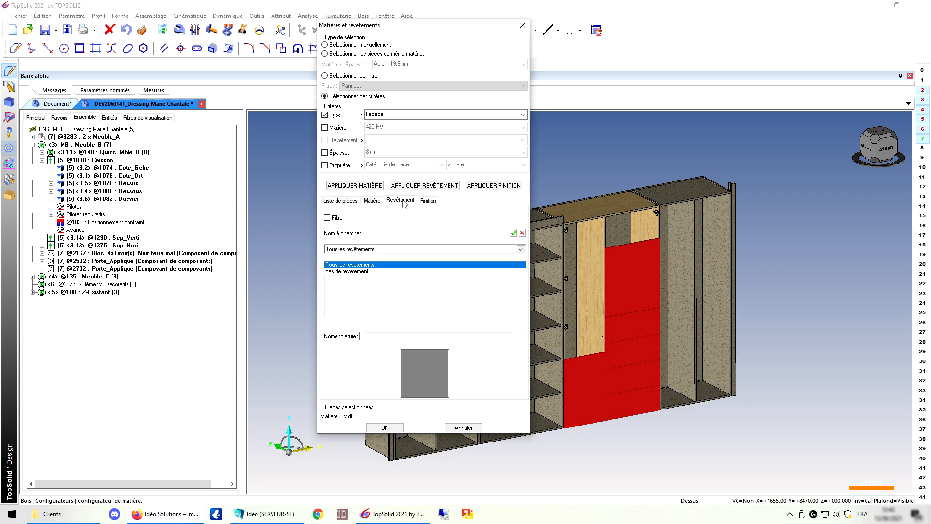
{"action": "left_click", "coordinate": [374, 250]}
{"action": "scroll", "coordinate": [368, 342], "scroll_direction": "down", "scroll_amount": 8}
{"action": "scroll", "coordinate": [369, 341], "scroll_direction": "down", "scroll_amount": 1}
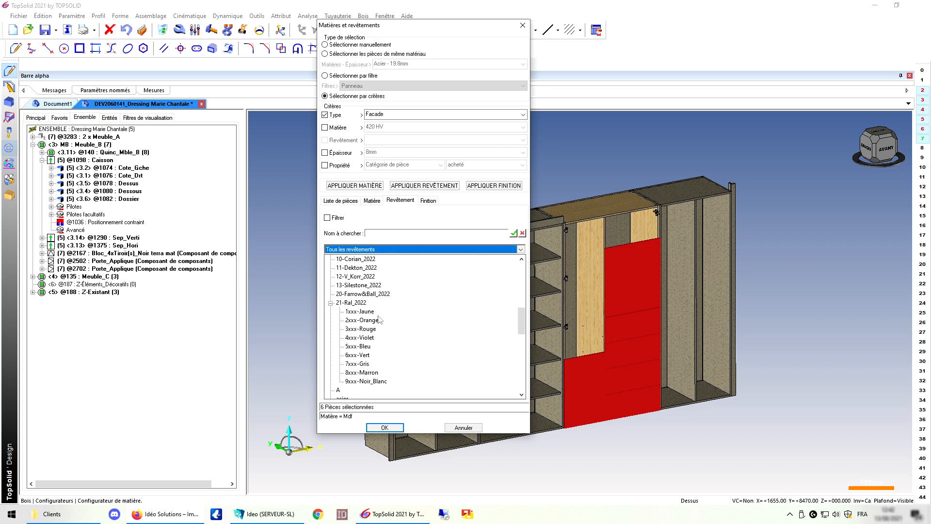
{"action": "left_click", "coordinate": [367, 339]}
{"action": "left_click", "coordinate": [366, 297]}
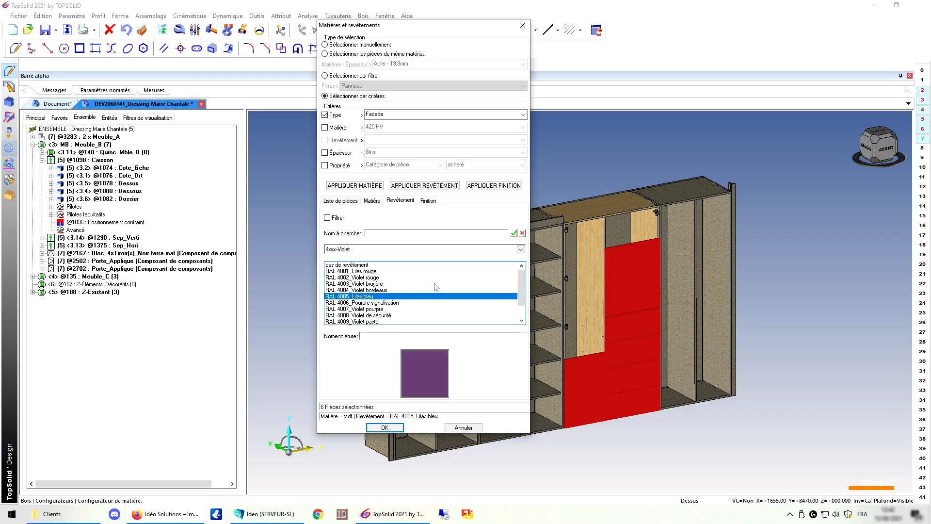
{"action": "left_click", "coordinate": [407, 186]}
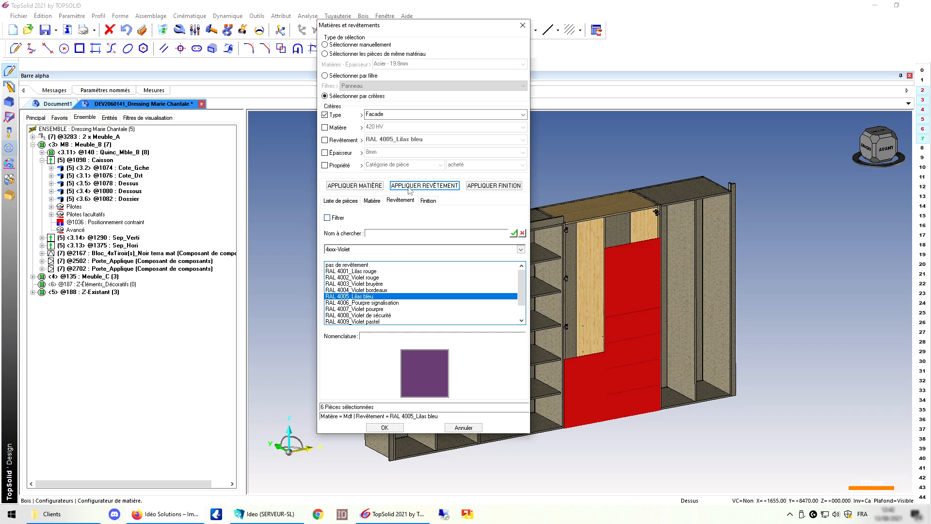
{"action": "left_click", "coordinate": [385, 428]}
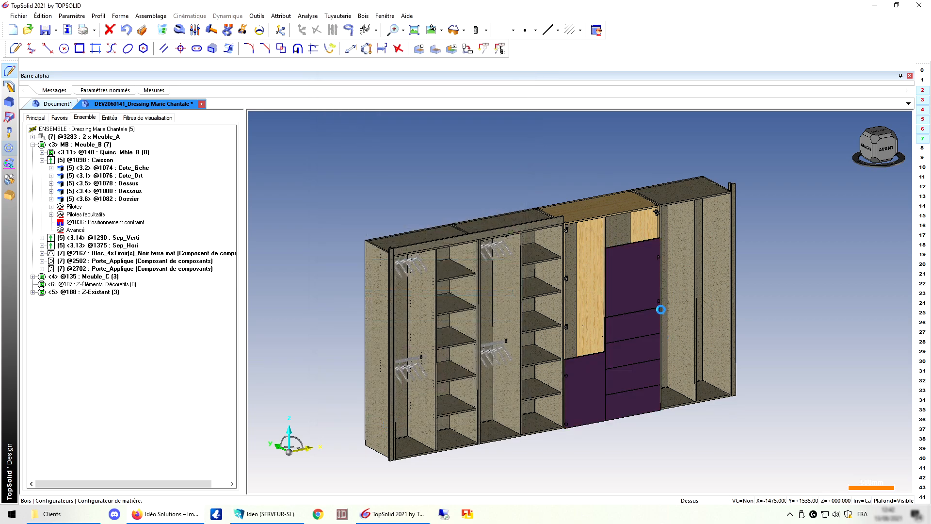
{"action": "scroll", "coordinate": [652, 264], "scroll_direction": "up", "scroll_amount": 5}
{"action": "scroll", "coordinate": [658, 258], "scroll_direction": "down", "scroll_amount": 5}
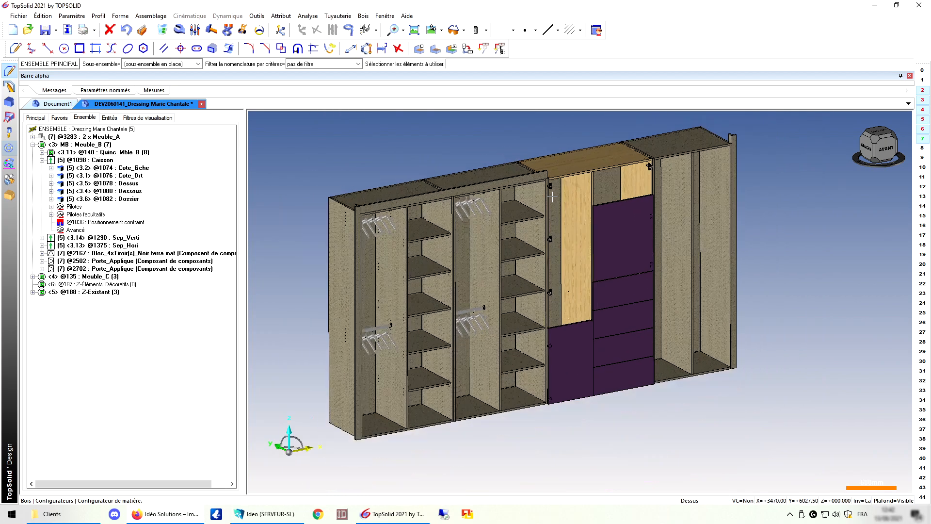
{"action": "scroll", "coordinate": [654, 278], "scroll_direction": "up", "scroll_amount": 4}
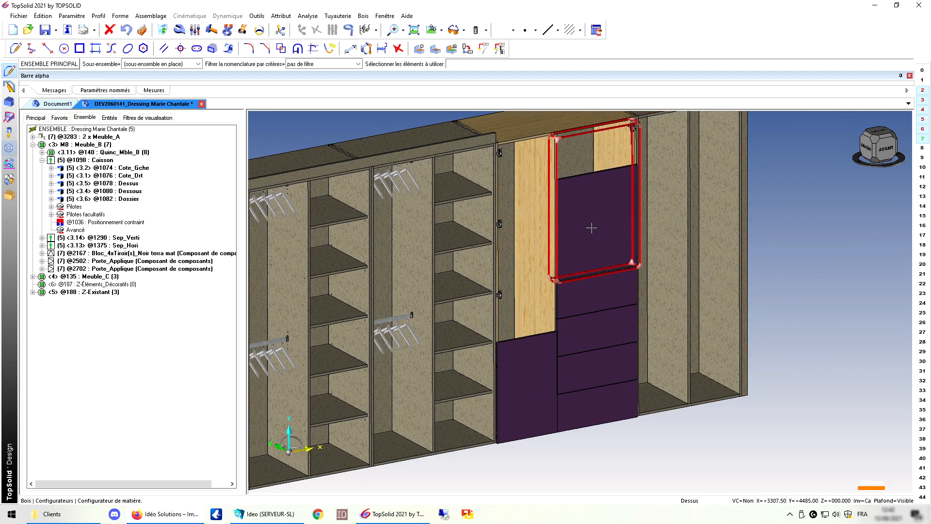
Configure the whole main assembly, select parts by type Corps_Meuble, and apply the Trois_Plis_Epicea material.
{"action": "scroll", "coordinate": [590, 224], "scroll_direction": "down", "scroll_amount": 4}
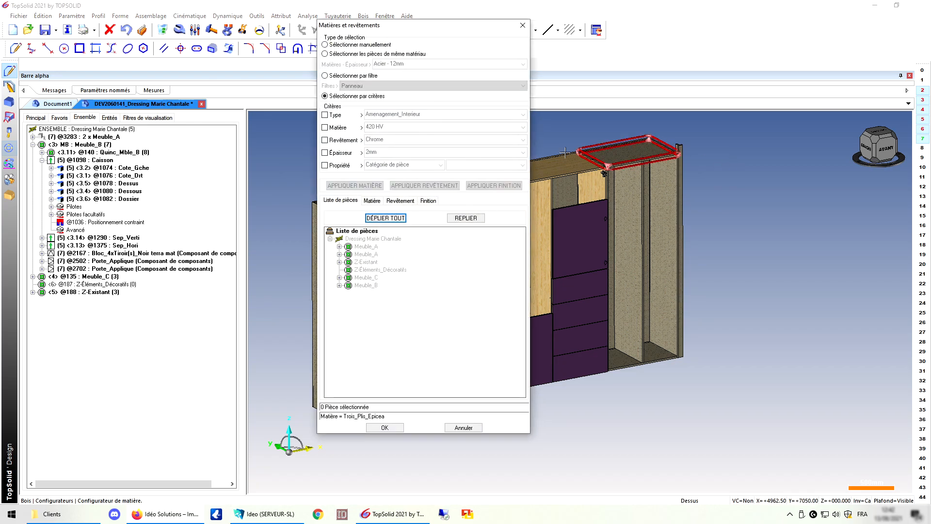
{"action": "left_click", "coordinate": [324, 115]}
{"action": "left_click", "coordinate": [523, 115]}
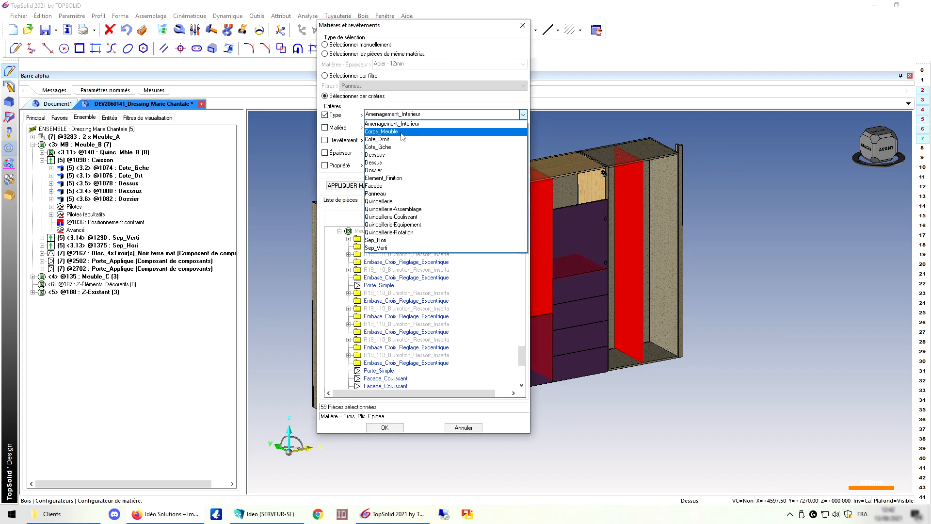
{"action": "left_click", "coordinate": [388, 127]}
{"action": "middle_click_drag", "start_coordinate": [823, 283], "coordinate": [639, 277]}
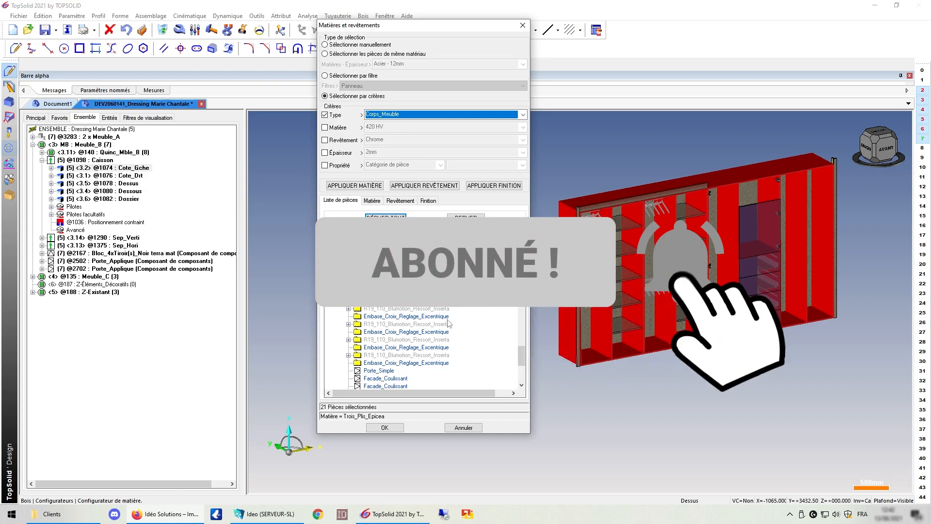
{"action": "left_click", "coordinate": [373, 201]}
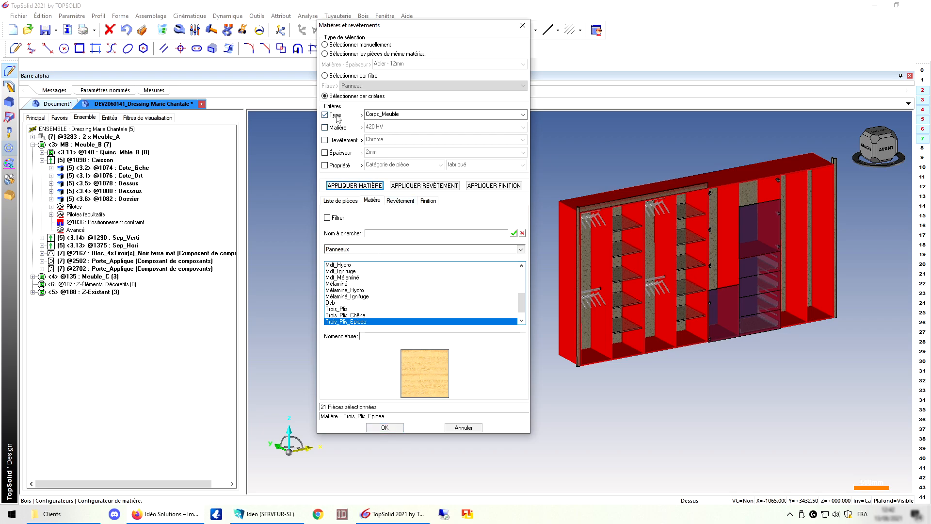
Select the Amenagement_Interieur parts, try the Désignation property as an extra criterion, and disable the property criterion again.
{"action": "left_click", "coordinate": [400, 115]}
{"action": "left_click", "coordinate": [401, 123]}
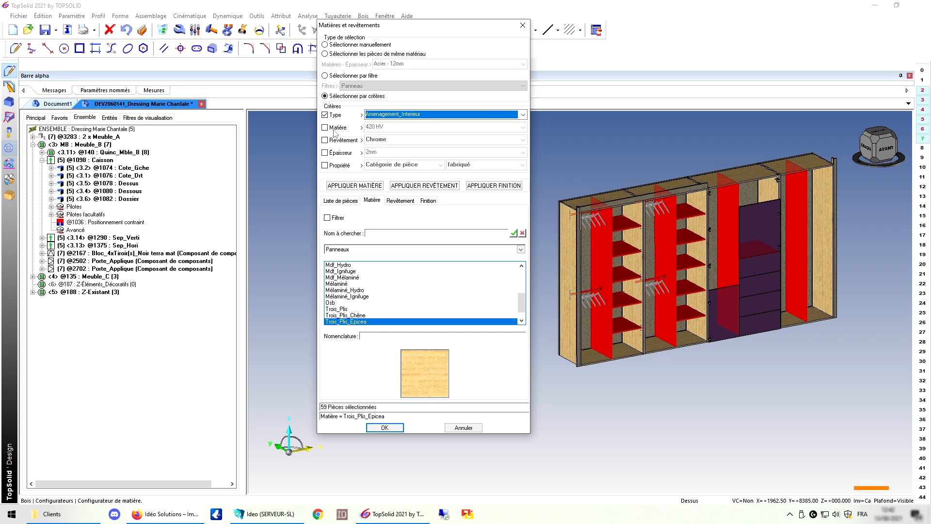
{"action": "left_click", "coordinate": [338, 166]}
{"action": "left_click", "coordinate": [399, 166]}
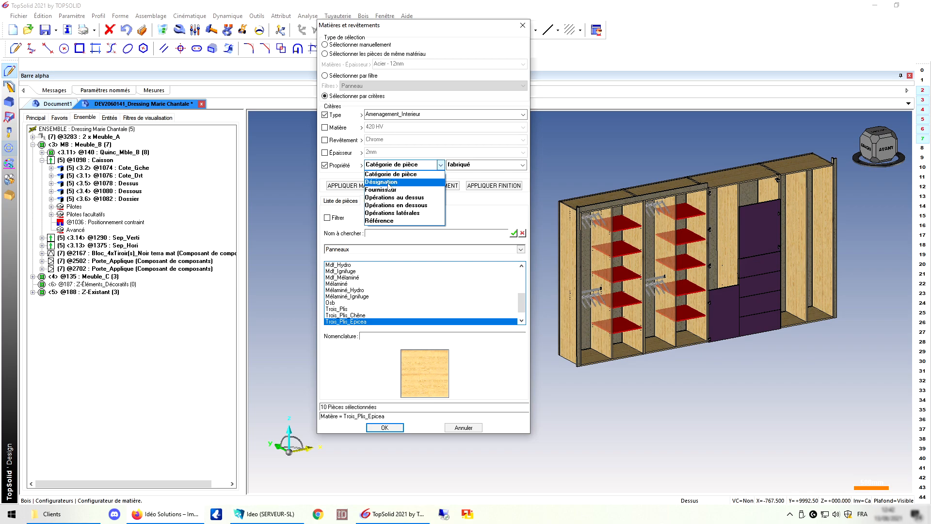
{"action": "left_click", "coordinate": [388, 183]}
{"action": "left_click", "coordinate": [473, 166]}
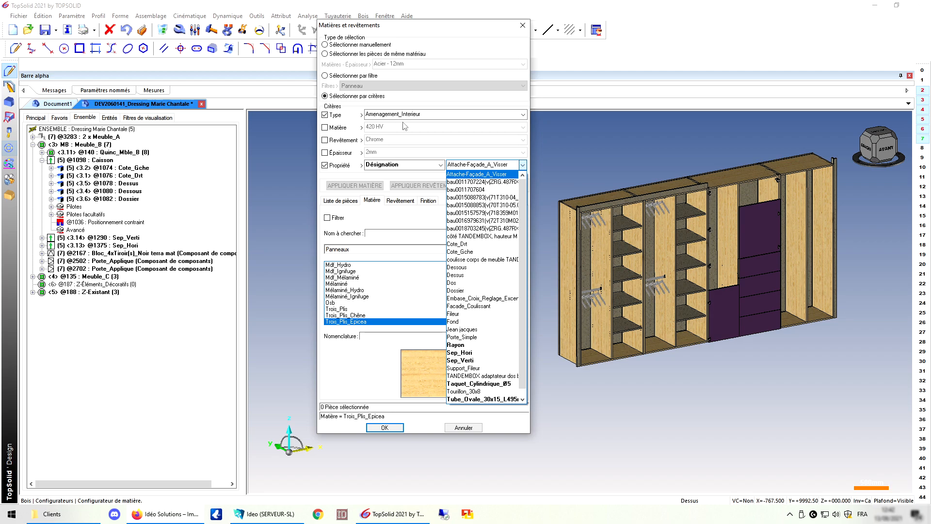
{"action": "scroll", "coordinate": [477, 351], "scroll_direction": "down", "scroll_amount": 1}
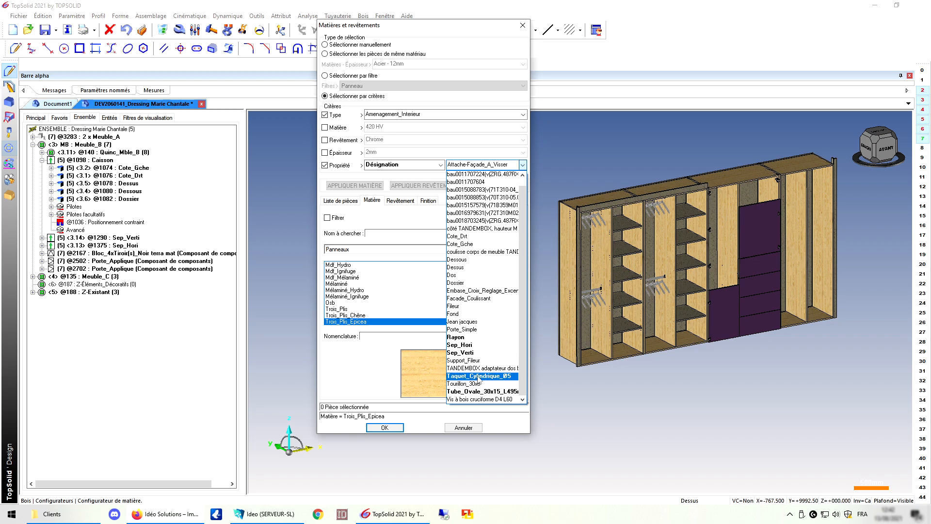
{"action": "left_click", "coordinate": [327, 167]}
{"action": "left_click", "coordinate": [325, 165]}
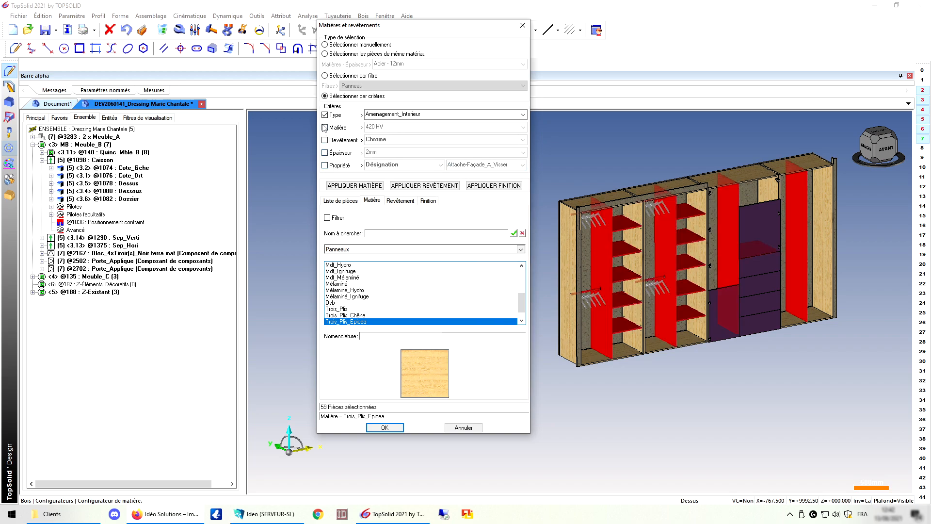
Switch the type to Corps_Meuble, enable the property criterion Désignation = Fileur, and disable the type criterion.
{"action": "left_click", "coordinate": [385, 115]}
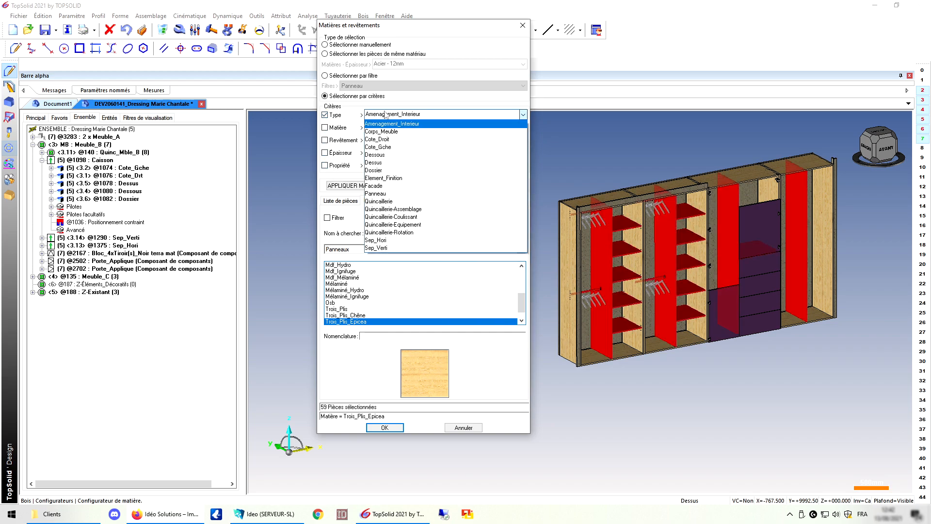
{"action": "left_click", "coordinate": [387, 132]}
{"action": "left_click", "coordinate": [325, 165]}
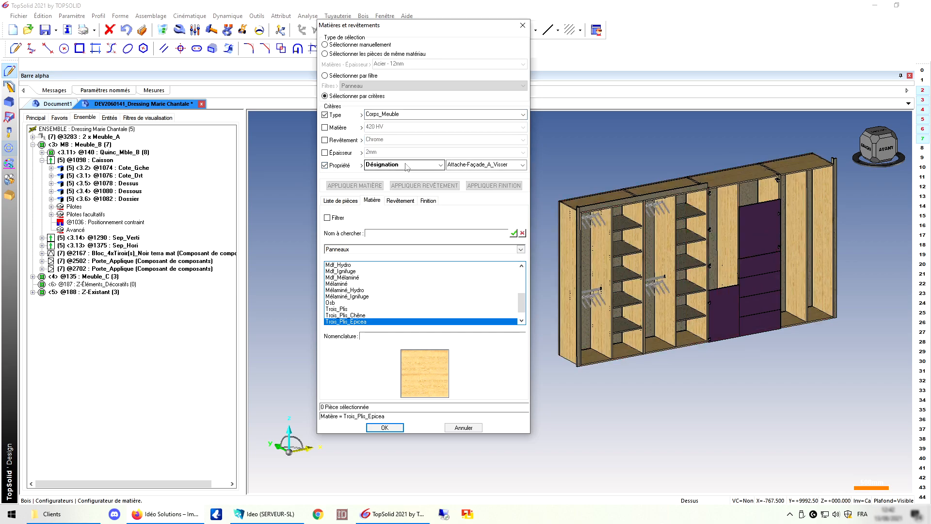
{"action": "left_click", "coordinate": [522, 165]}
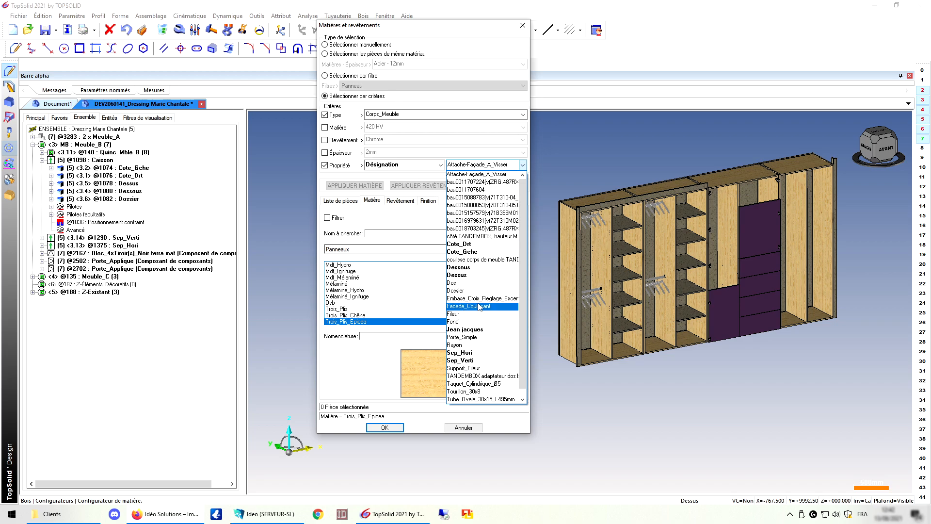
{"action": "left_click", "coordinate": [465, 314]}
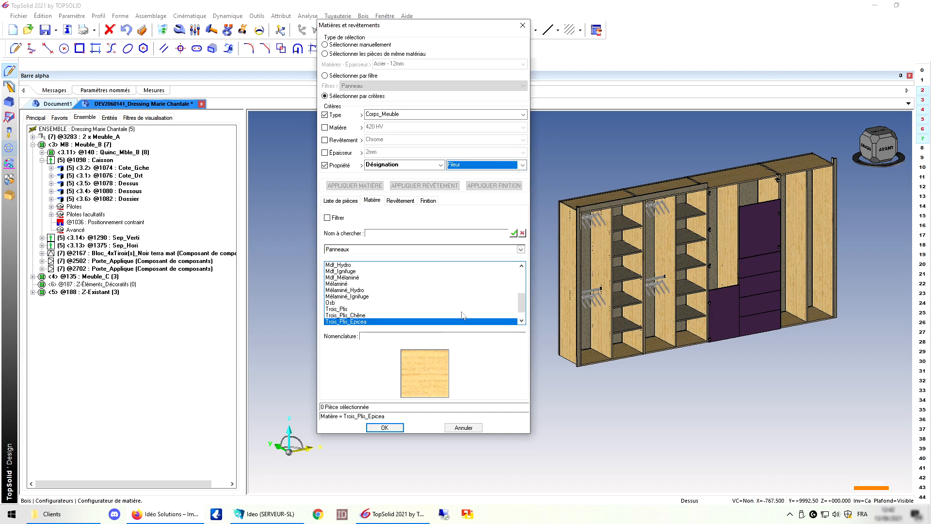
{"action": "left_click", "coordinate": [325, 115]}
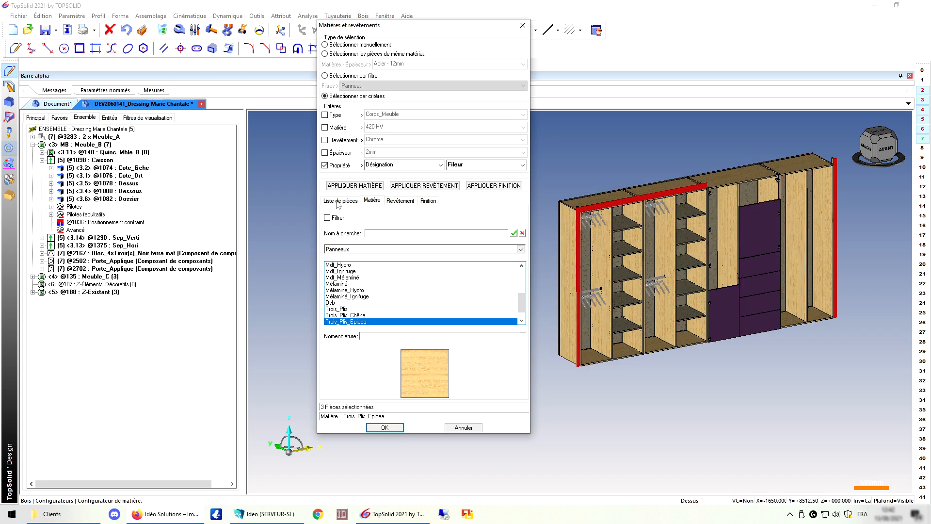
Review the coating options and the finishes in the Finitions category for the Fileur parts.
{"action": "left_click", "coordinate": [400, 203]}
{"action": "left_click", "coordinate": [427, 200]}
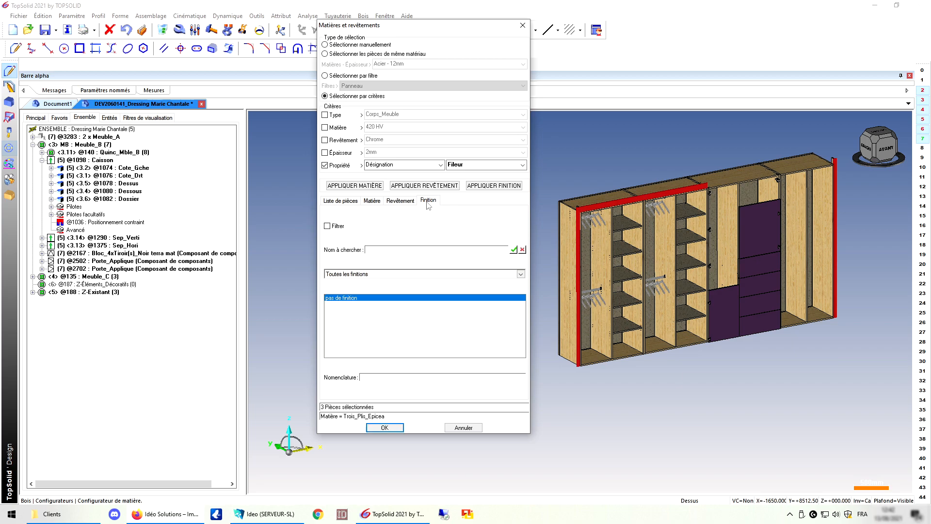
{"action": "left_click", "coordinate": [380, 277]}
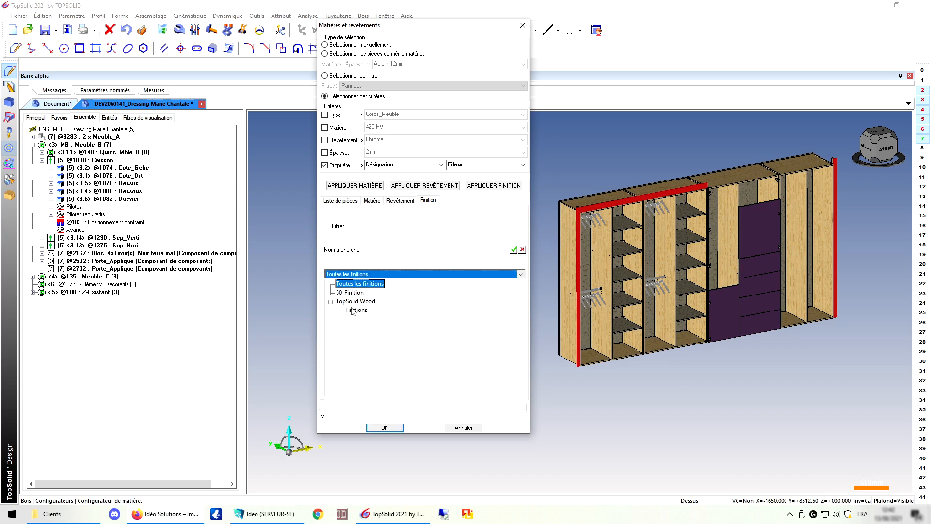
{"action": "left_click", "coordinate": [356, 310]}
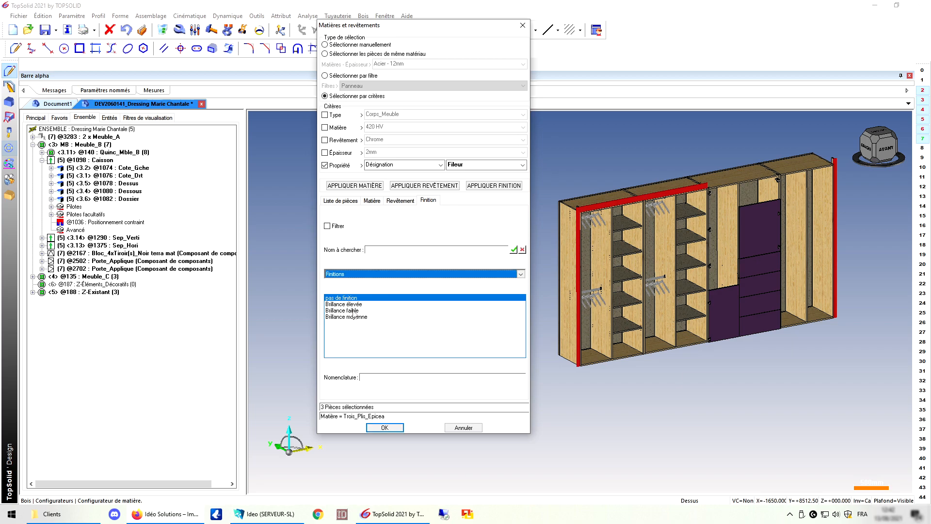
{"action": "left_click", "coordinate": [400, 201]}
Browse the material categories and examine the solid wood materials in the Massif category for the Fileur parts.
{"action": "left_click", "coordinate": [374, 200]}
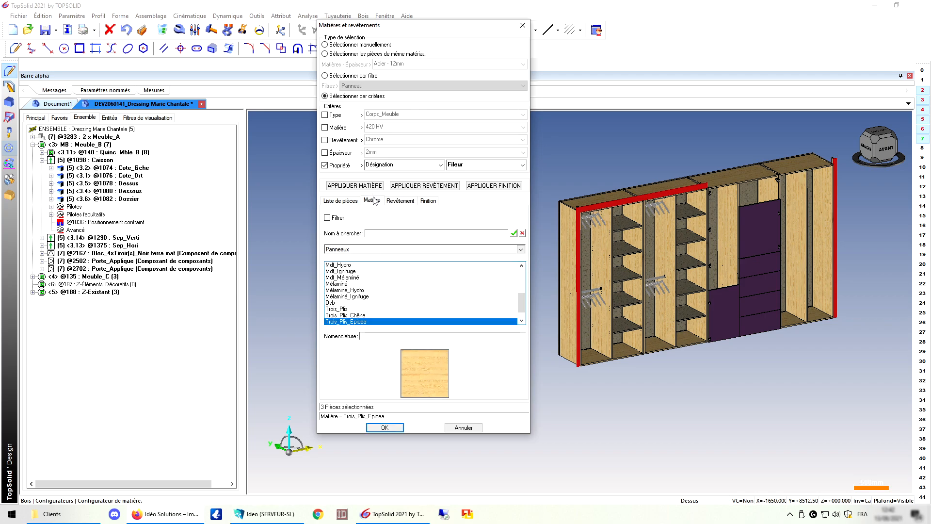
{"action": "left_click", "coordinate": [372, 249]}
{"action": "scroll", "coordinate": [376, 306], "scroll_direction": "down", "scroll_amount": 6}
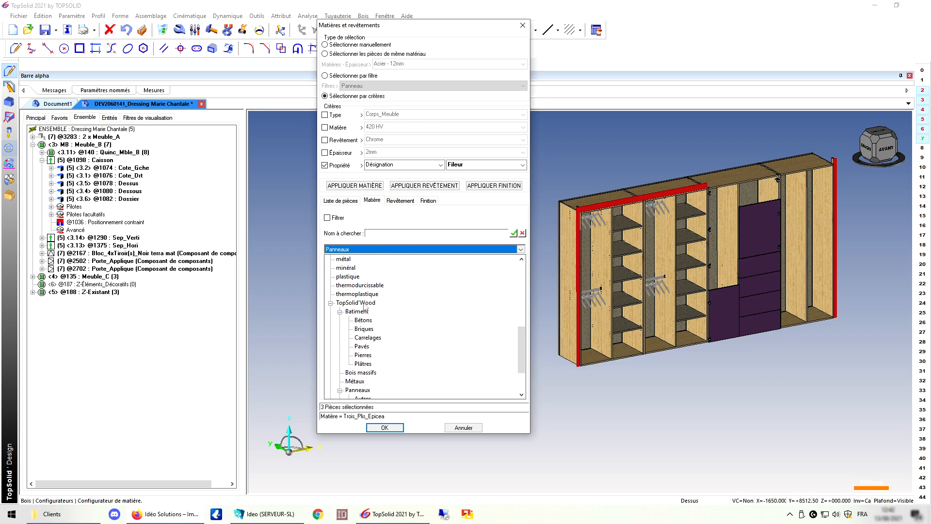
{"action": "scroll", "coordinate": [360, 333], "scroll_direction": "up", "scroll_amount": 8}
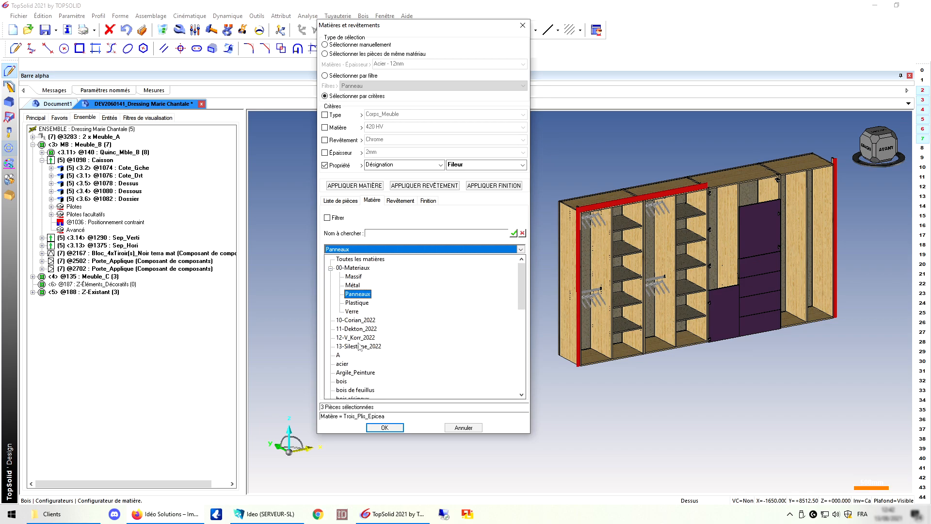
{"action": "left_click", "coordinate": [355, 277]}
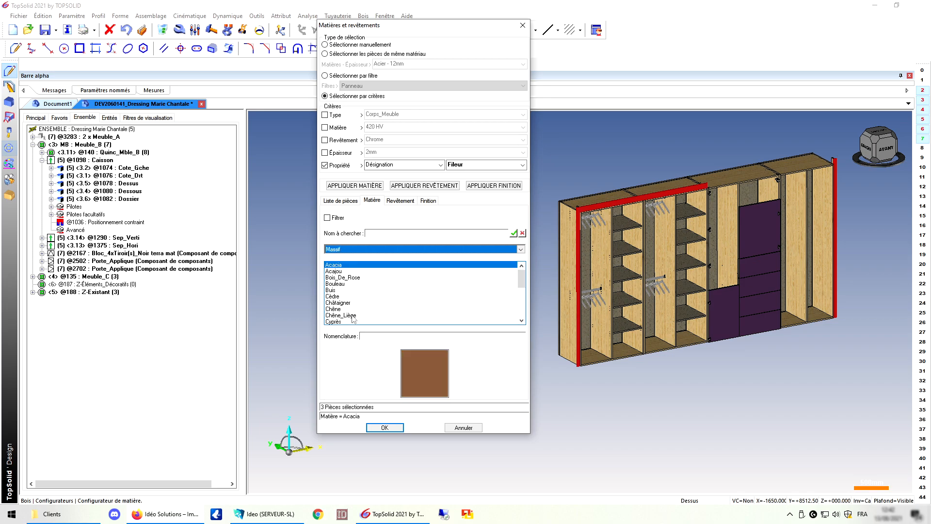
{"action": "scroll", "coordinate": [357, 310], "scroll_direction": "down", "scroll_amount": 5}
{"action": "left_click", "coordinate": [362, 252]}
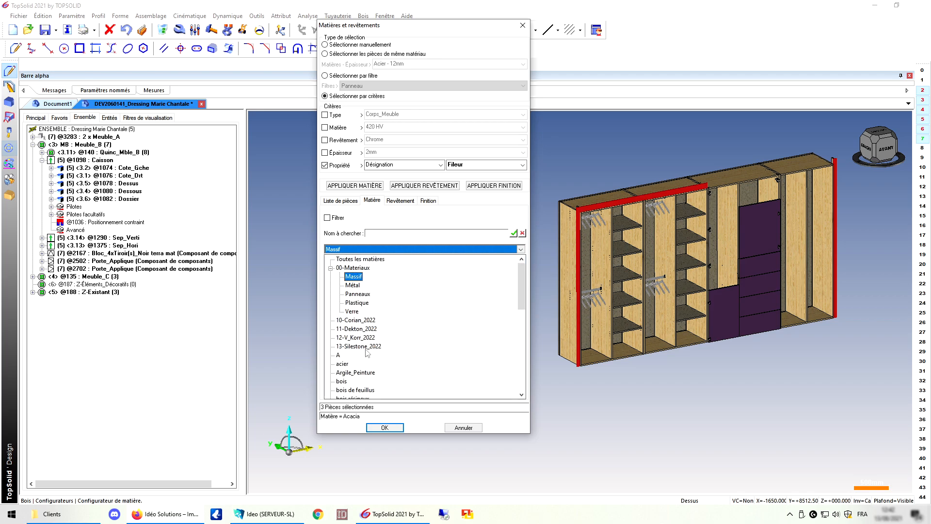
Look through the coatings in the Egger category 20-22_Bois and close the material configurator.
{"action": "left_click", "coordinate": [401, 201]}
{"action": "left_click", "coordinate": [364, 251]}
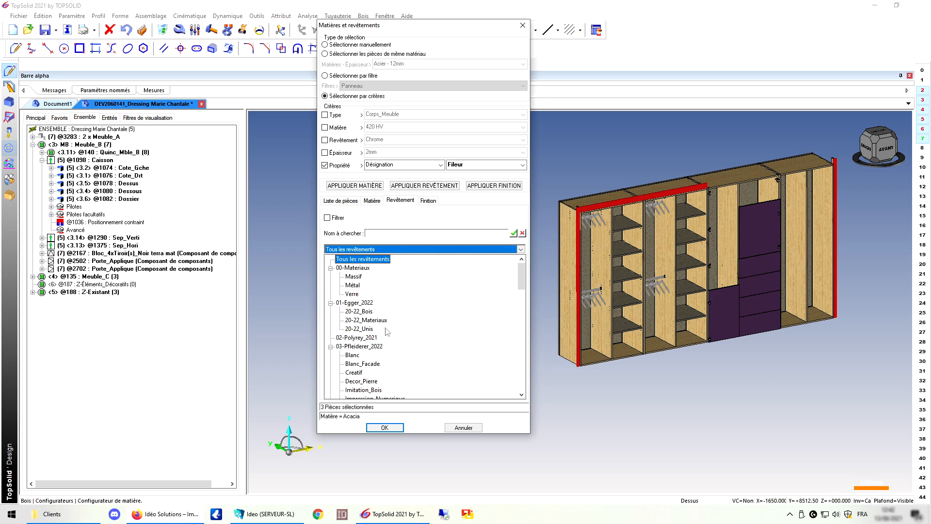
{"action": "left_click", "coordinate": [361, 312]}
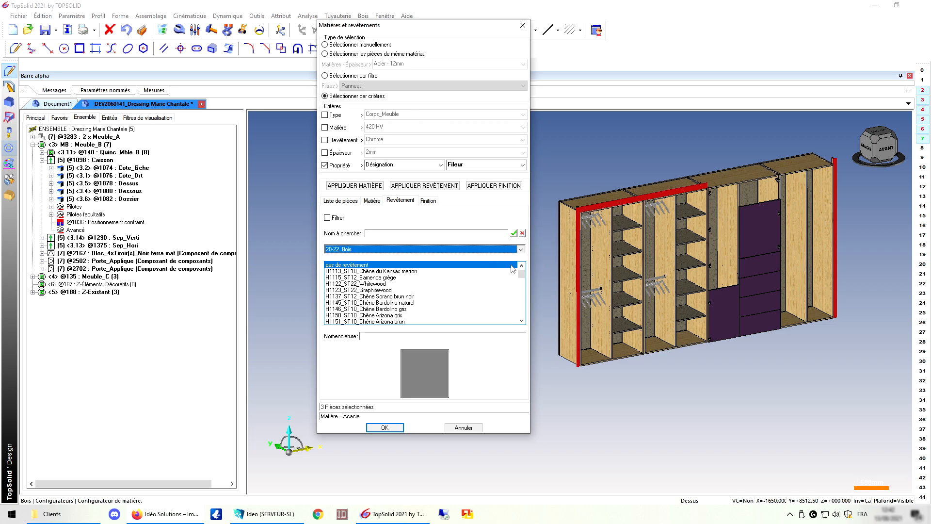
{"action": "key", "text": "Return"}
{"action": "left_click", "coordinate": [363, 16]}
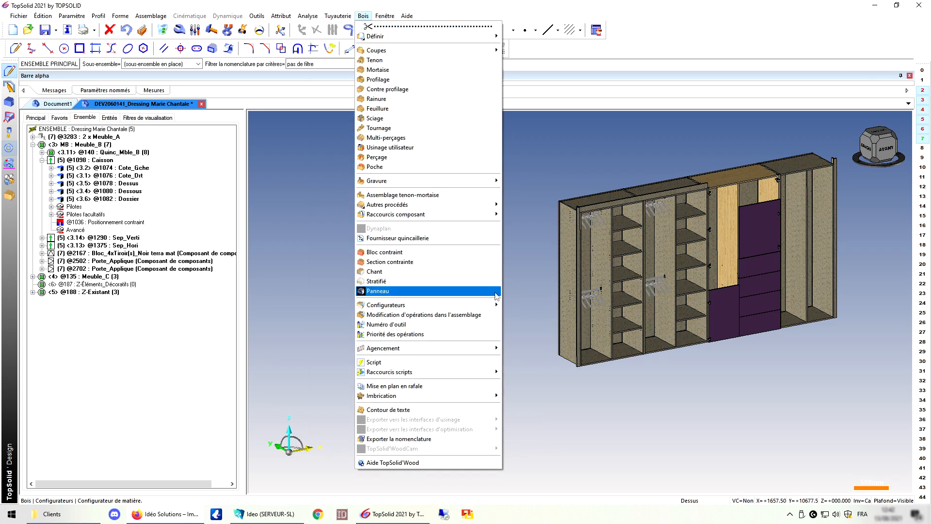
{"action": "mouse_move", "coordinate": [485, 307]}
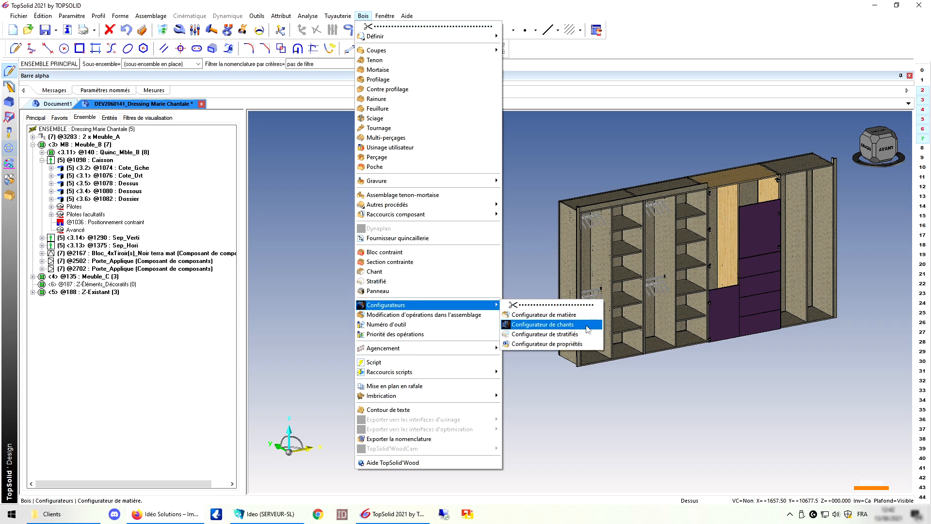
{"action": "left_click", "coordinate": [572, 120]}
Create a new design document from the 10-Bloc_Meuble.top template.
{"action": "left_click", "coordinate": [13, 30]}
{"action": "left_click", "coordinate": [557, 352]}
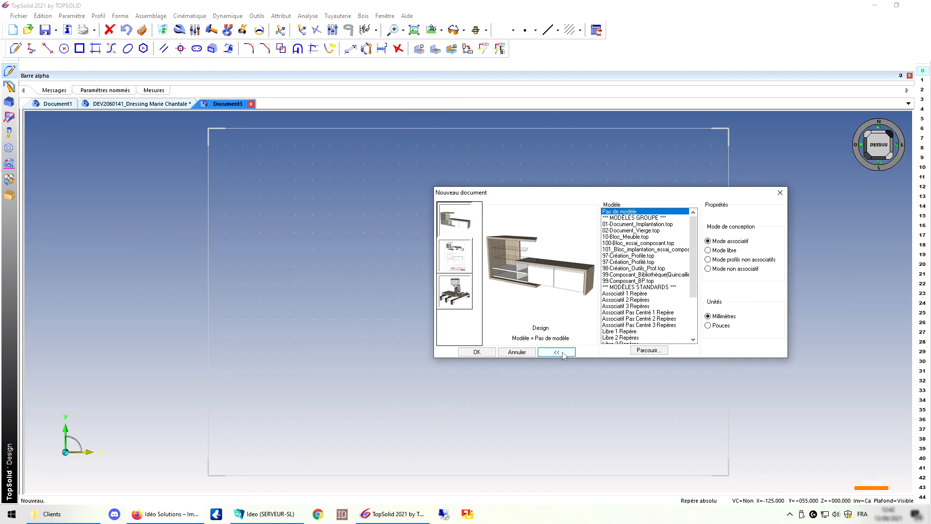
{"action": "double_click", "coordinate": [630, 237]}
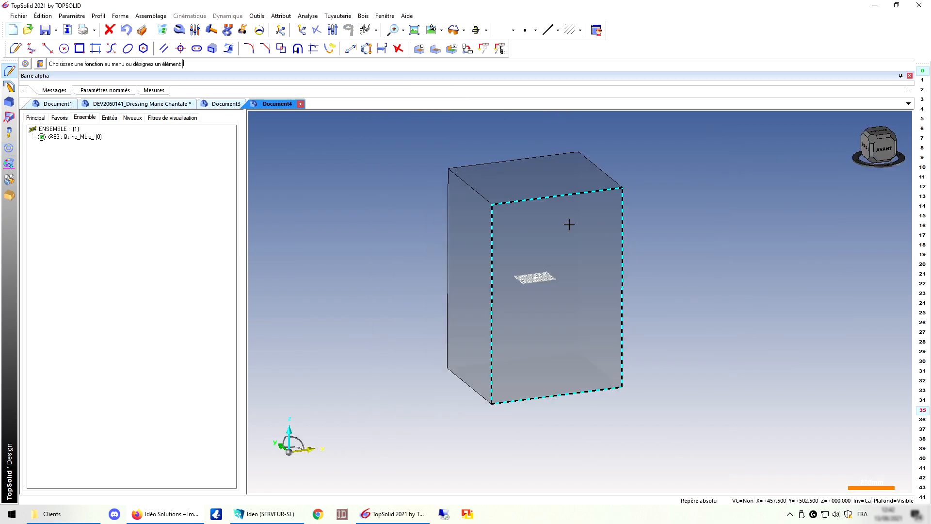
Create the left side panel as a 19 mm constrained block on the volume's left face, using panel model Cg.
{"action": "left_click", "coordinate": [364, 16]}
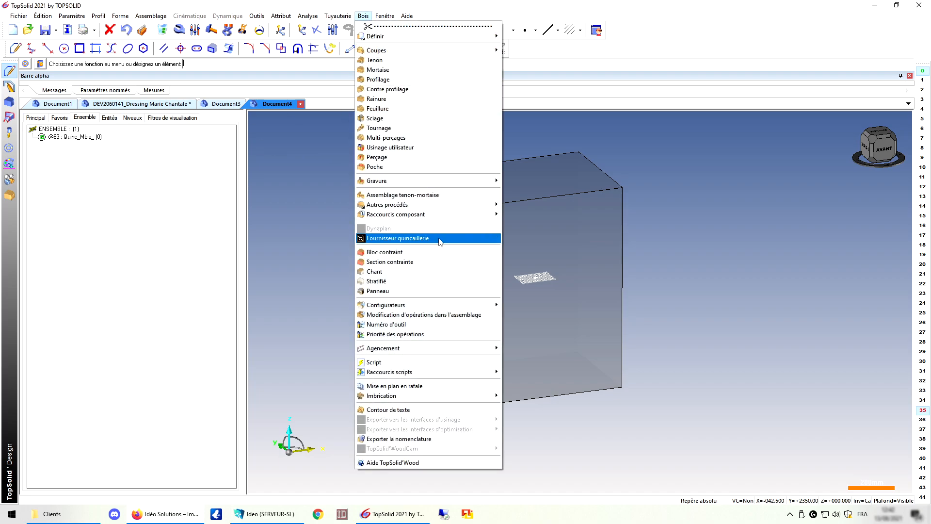
{"action": "left_click", "coordinate": [420, 252]}
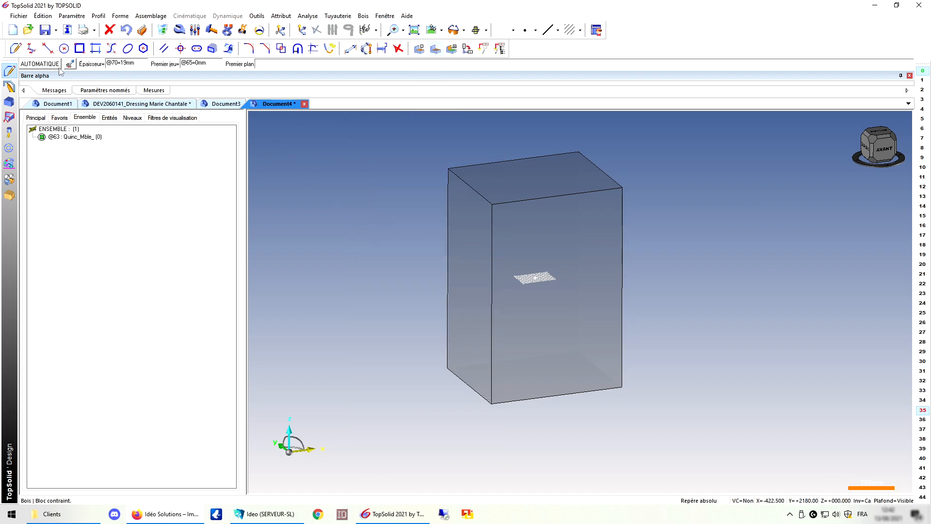
{"action": "left_click", "coordinate": [462, 236]}
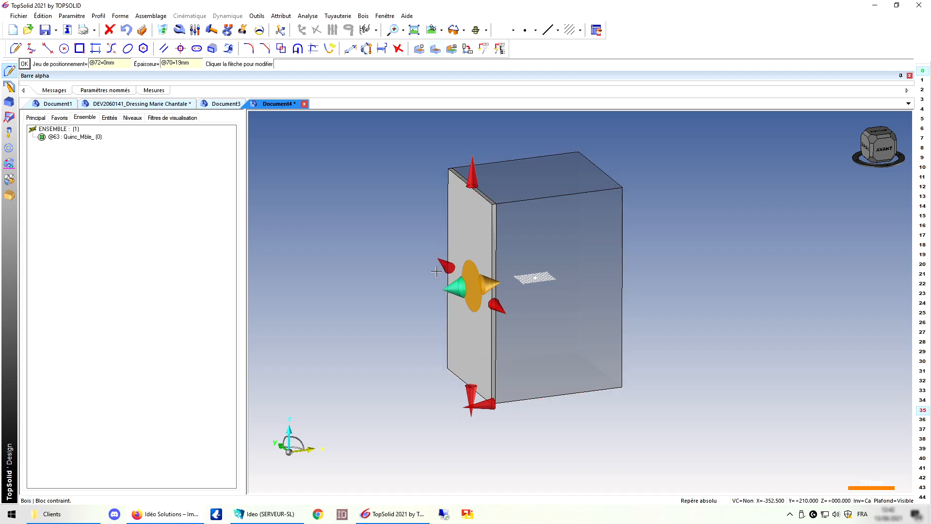
{"action": "left_click", "coordinate": [235, 64]}
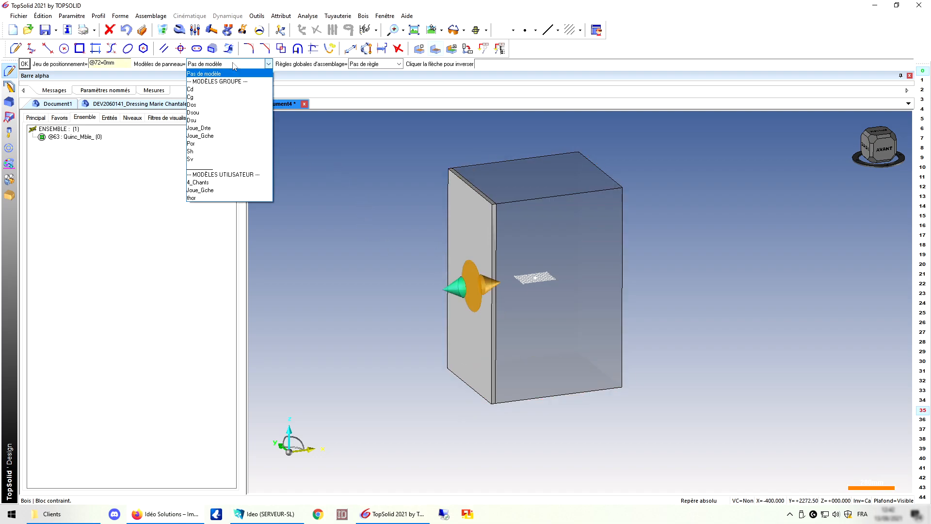
{"action": "left_click", "coordinate": [191, 97]}
{"action": "left_click", "coordinate": [379, 211]}
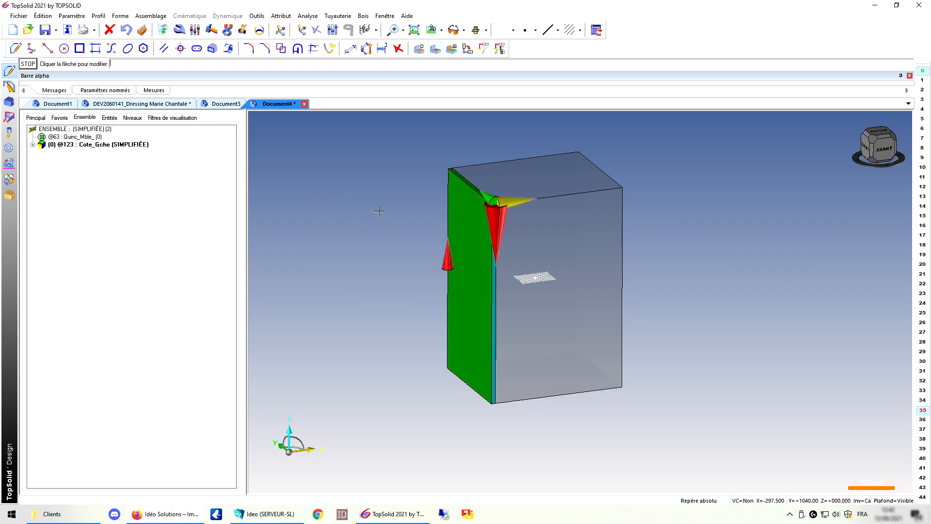
{"action": "middle_click", "coordinate": [608, 266]}
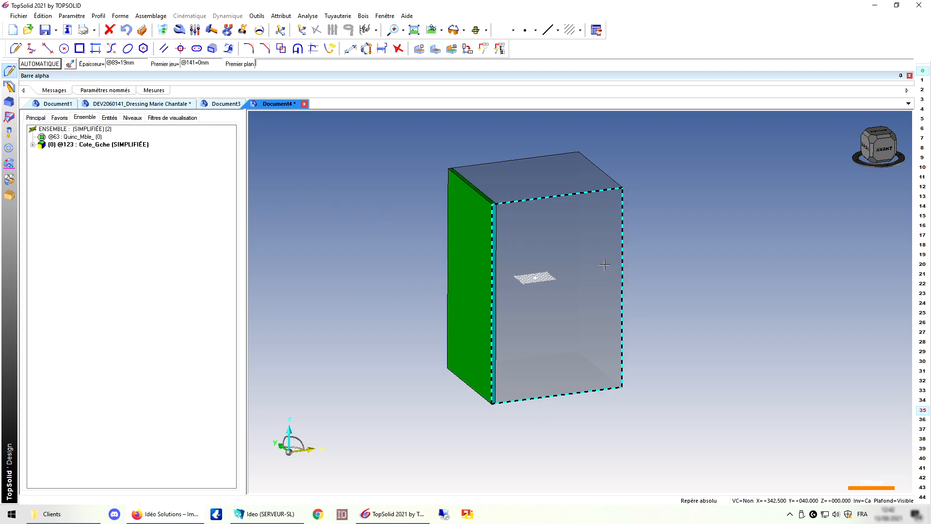
Create the right side panel as a 19 mm constrained block inside the volume's right face, using panel model Cd.
{"action": "middle_click", "coordinate": [719, 249]}
{"action": "middle_click", "coordinate": [607, 253]}
{"action": "left_click", "coordinate": [607, 253]}
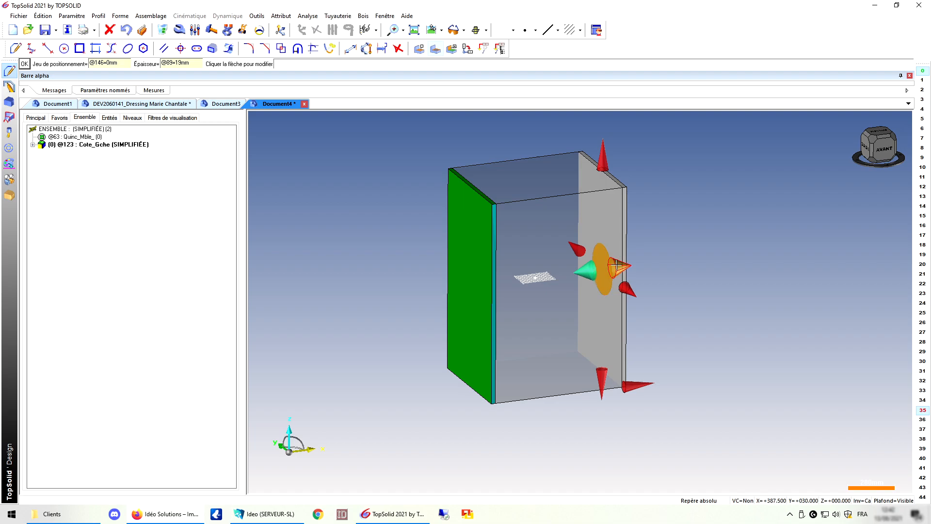
{"action": "middle_click", "coordinate": [612, 259]}
{"action": "middle_click", "coordinate": [722, 246]}
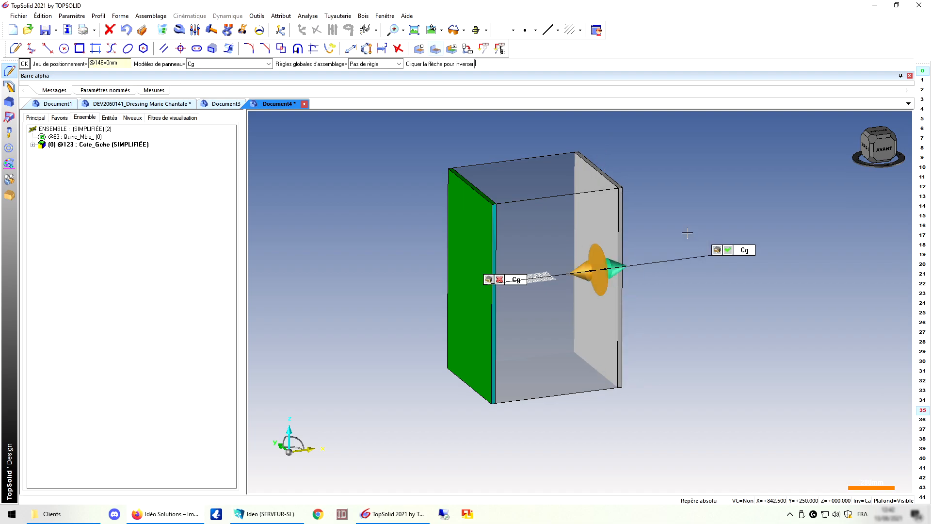
{"action": "left_click", "coordinate": [251, 65]}
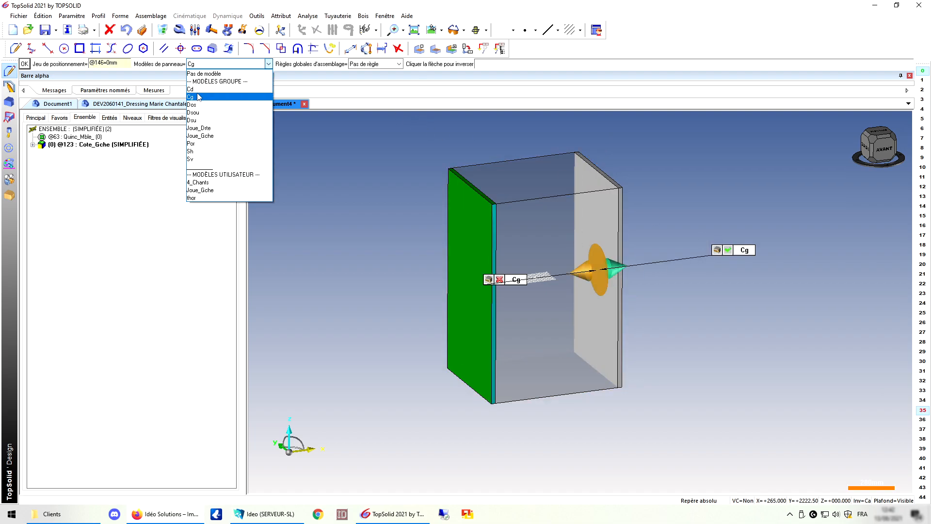
{"action": "left_click", "coordinate": [212, 101]}
{"action": "middle_click", "coordinate": [382, 187]}
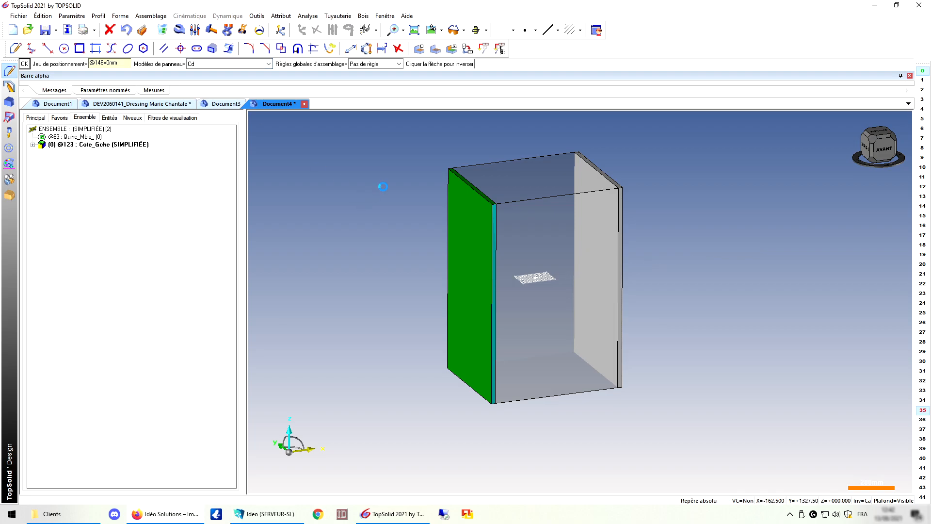
{"action": "middle_click", "coordinate": [451, 210]}
Place a 19 mm constrained block under the volume's top face, limited by the left and right side panels.
{"action": "left_click", "coordinate": [519, 184]}
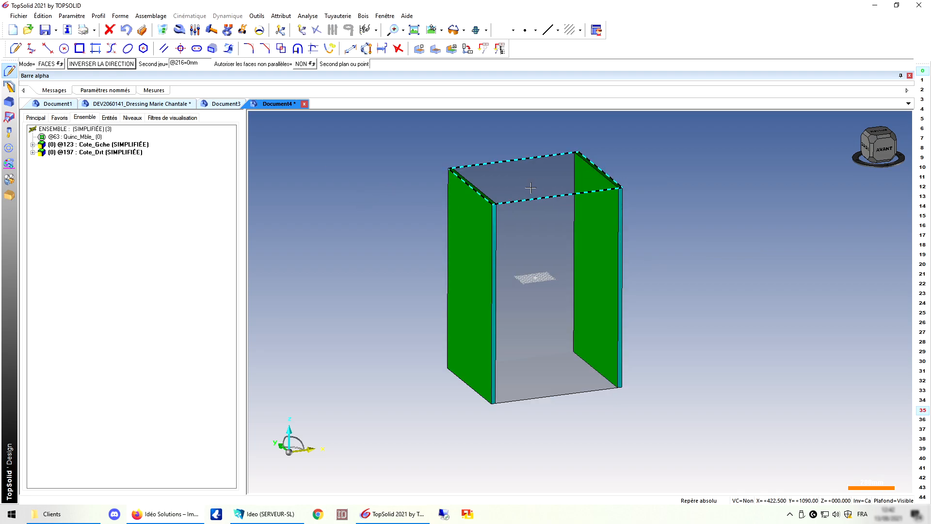
{"action": "left_click", "coordinate": [603, 171]}
{"action": "middle_click", "coordinate": [627, 155]}
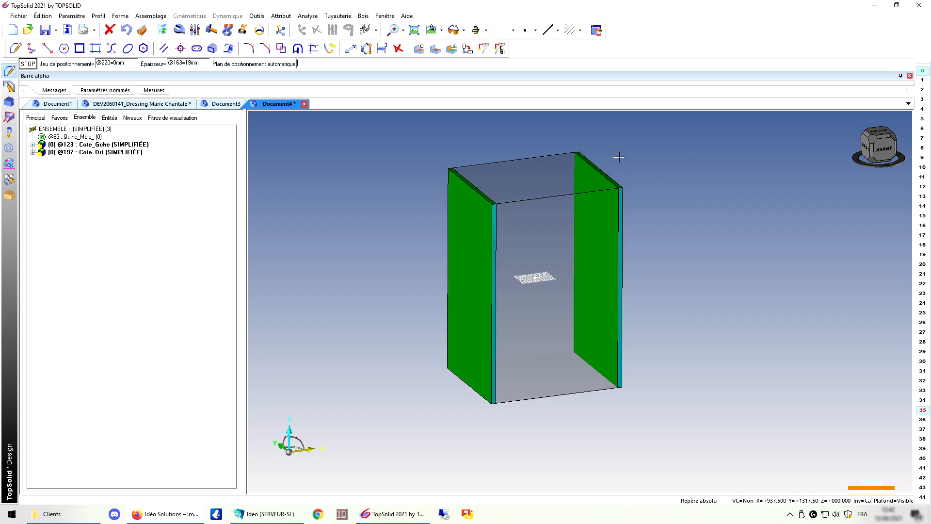
{"action": "left_click", "coordinate": [546, 175]}
{"action": "left_click", "coordinate": [536, 167]}
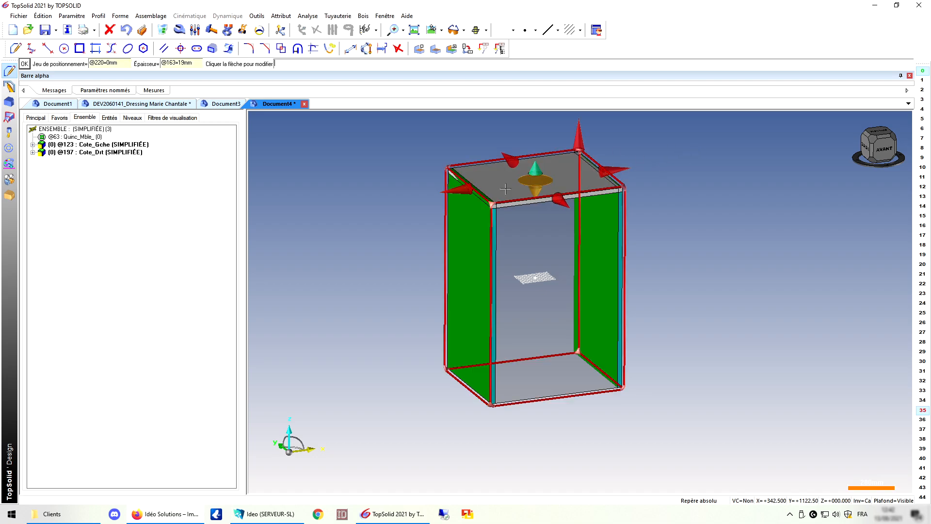
{"action": "left_click", "coordinate": [464, 190]}
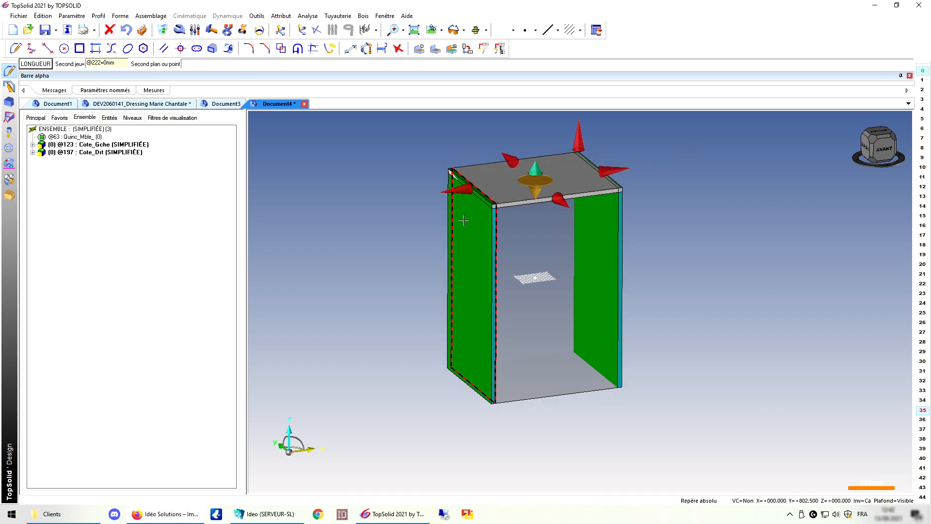
{"action": "left_click", "coordinate": [463, 221]}
{"action": "middle_click", "coordinate": [611, 170]}
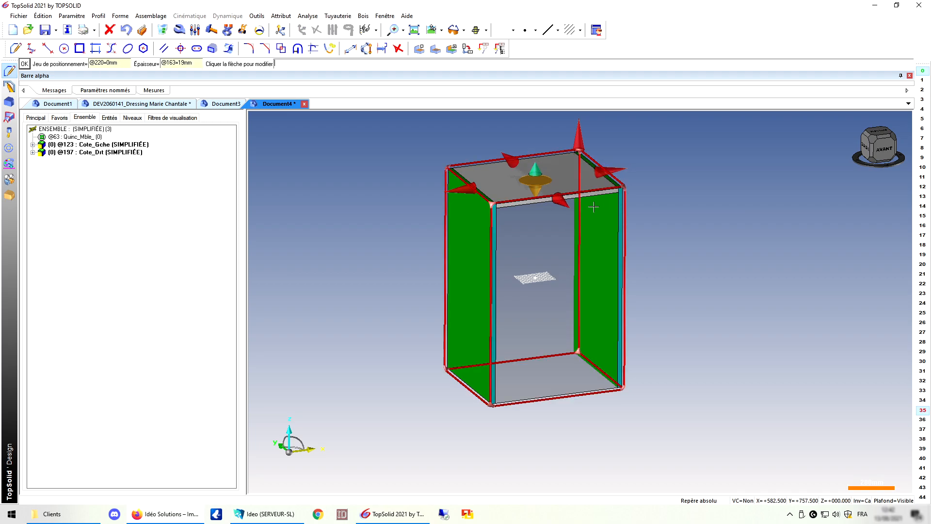
{"action": "middle_click", "coordinate": [683, 189]}
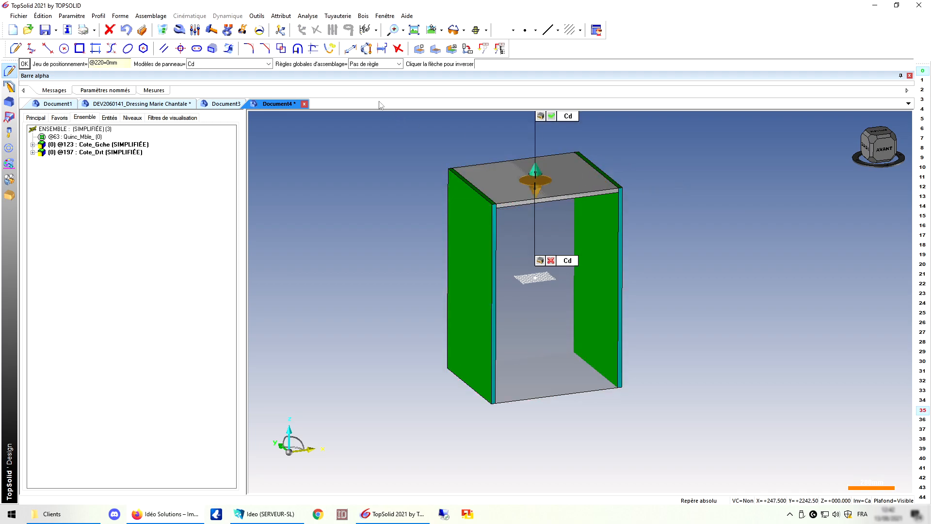
Assign panel model Dsu and the global assembly rule TS_Tourillons_Vis to the top panel and create it.
{"action": "left_click", "coordinate": [268, 64]}
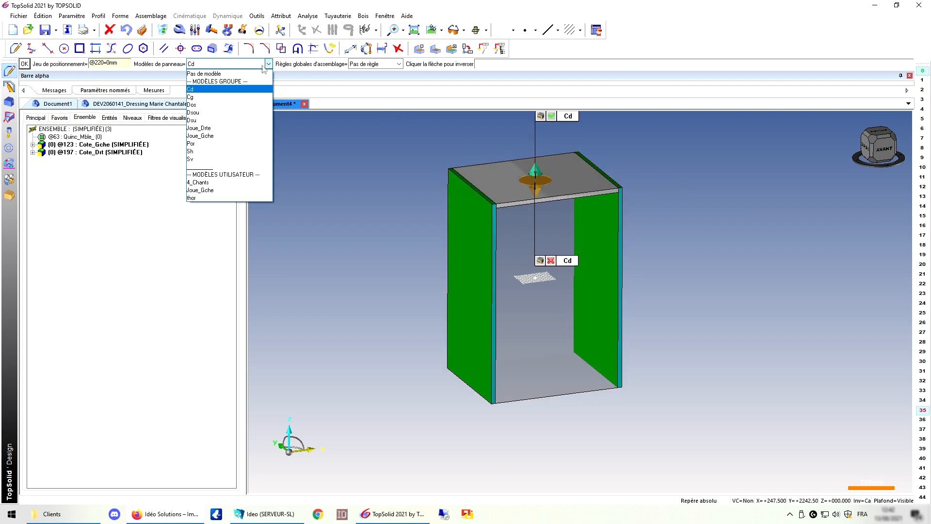
{"action": "left_click", "coordinate": [211, 121]}
{"action": "left_click", "coordinate": [399, 64]}
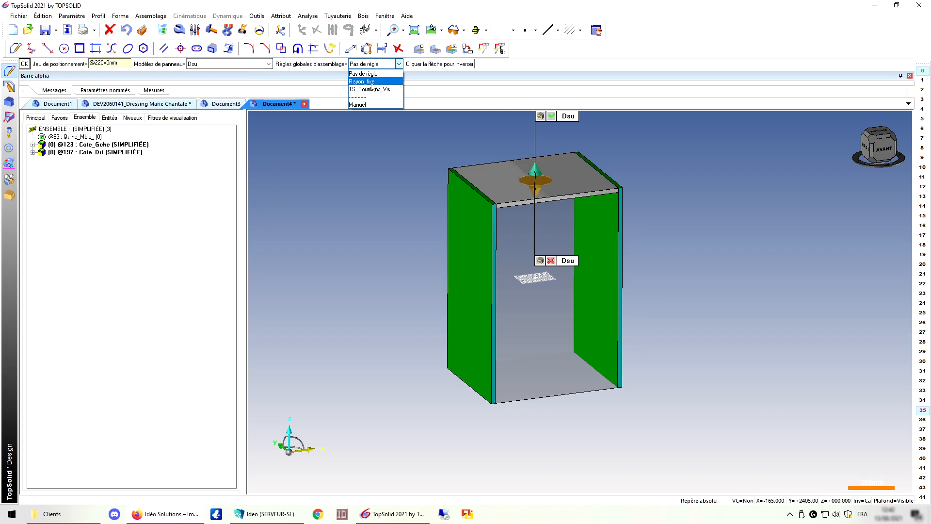
{"action": "left_click", "coordinate": [372, 89]}
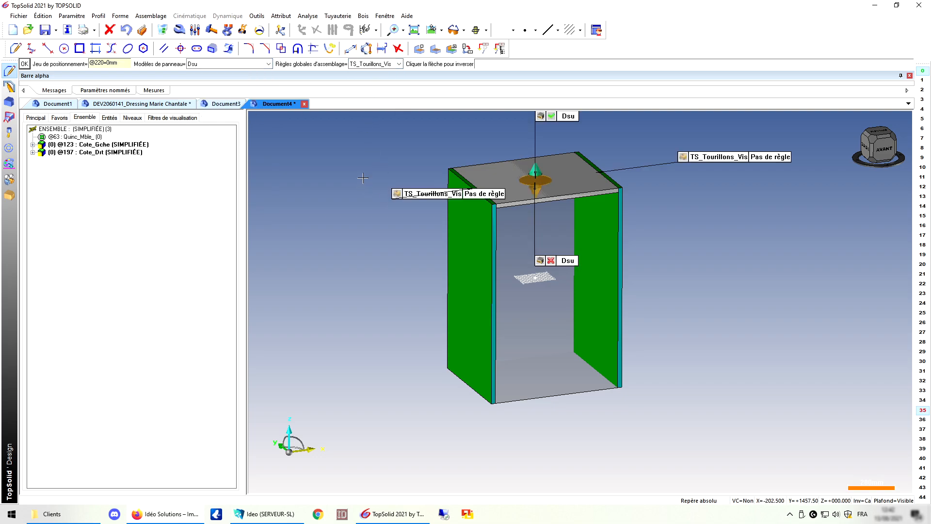
{"action": "key", "text": "Return"}
{"action": "key", "text": "Return"}
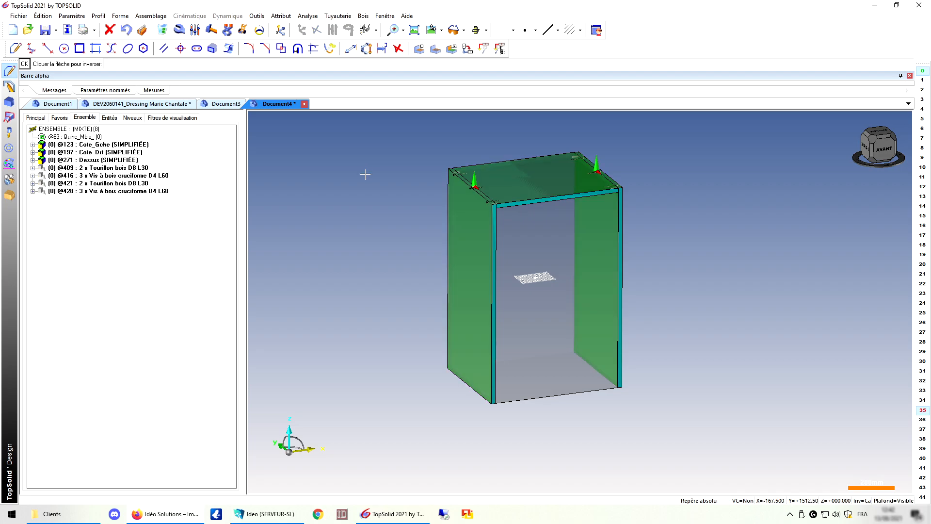
{"action": "key", "text": "Return"}
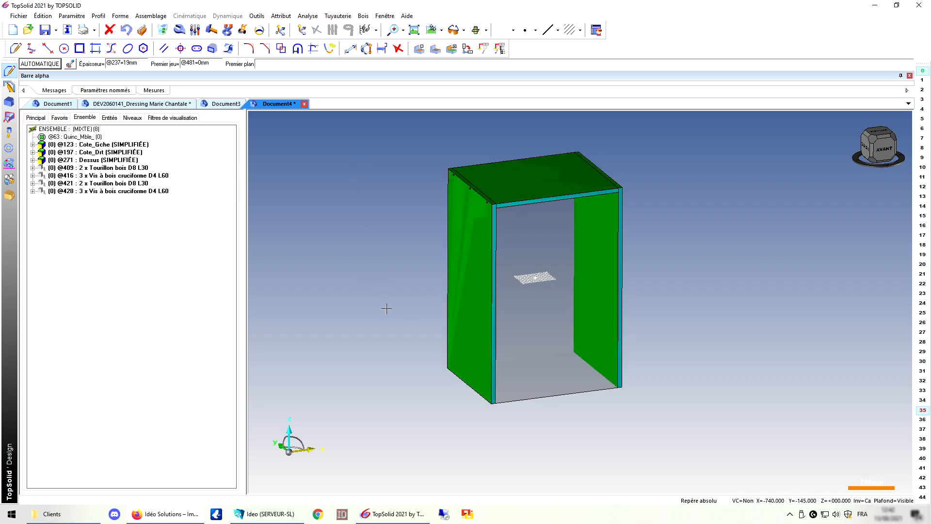
Create the bottom panel as a 19 mm constrained block between the side panels, using panel model Dsou and assembly rule TS_Tourillons_Vis.
{"action": "left_click", "coordinate": [550, 380]}
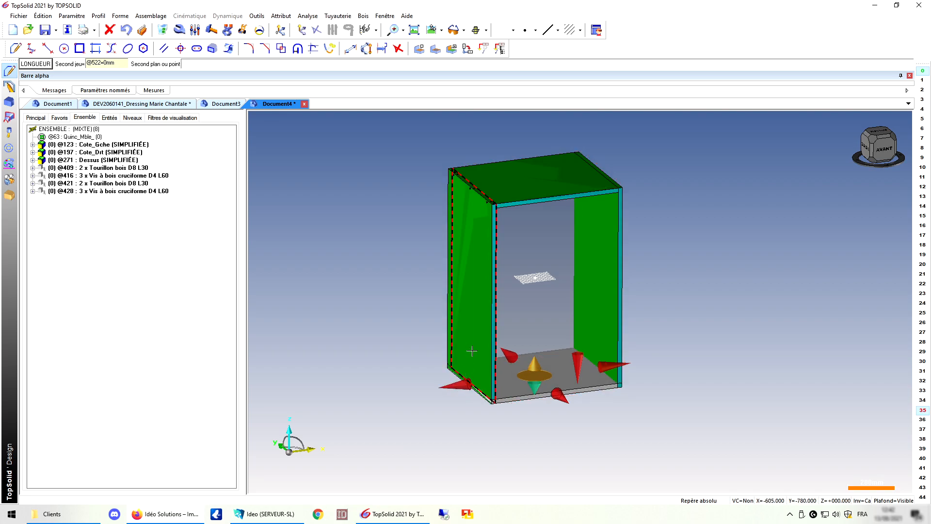
{"action": "key", "text": "Return"}
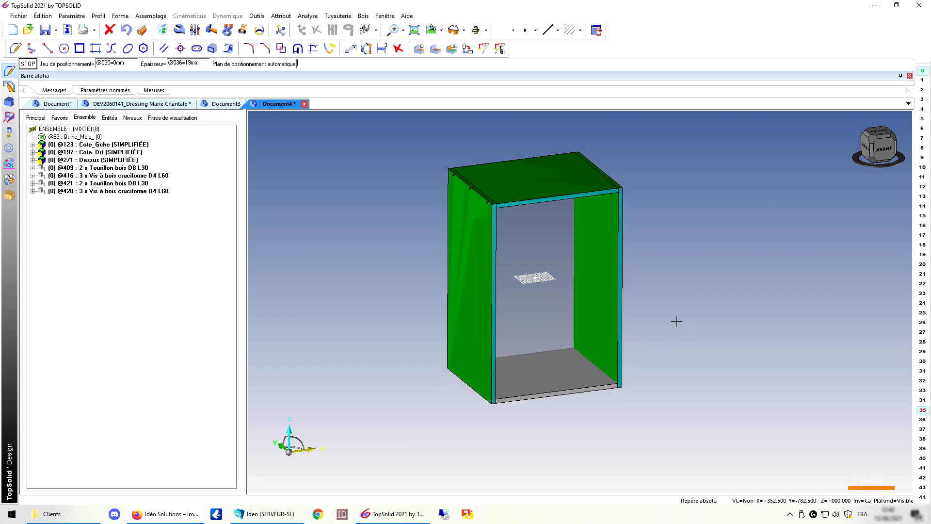
{"action": "left_click", "coordinate": [202, 64]}
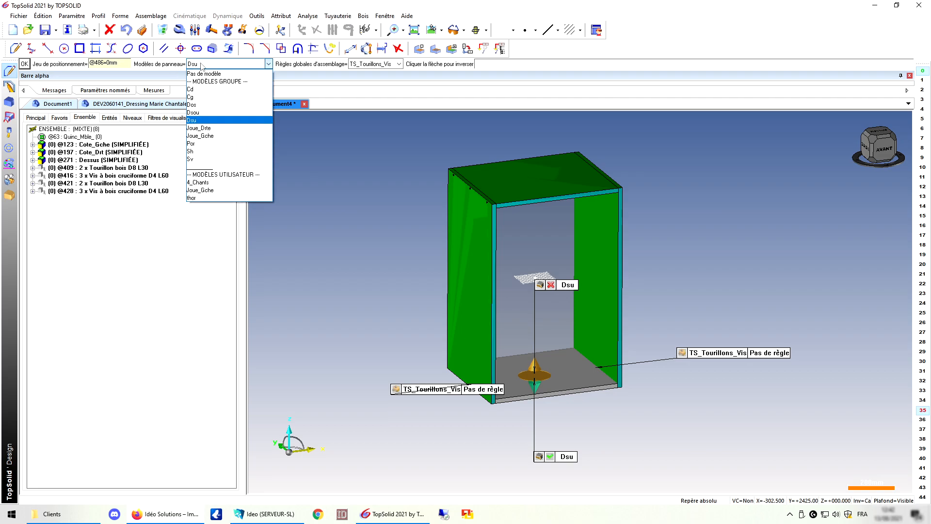
{"action": "left_click", "coordinate": [222, 121]}
{"action": "key", "text": "Return"}
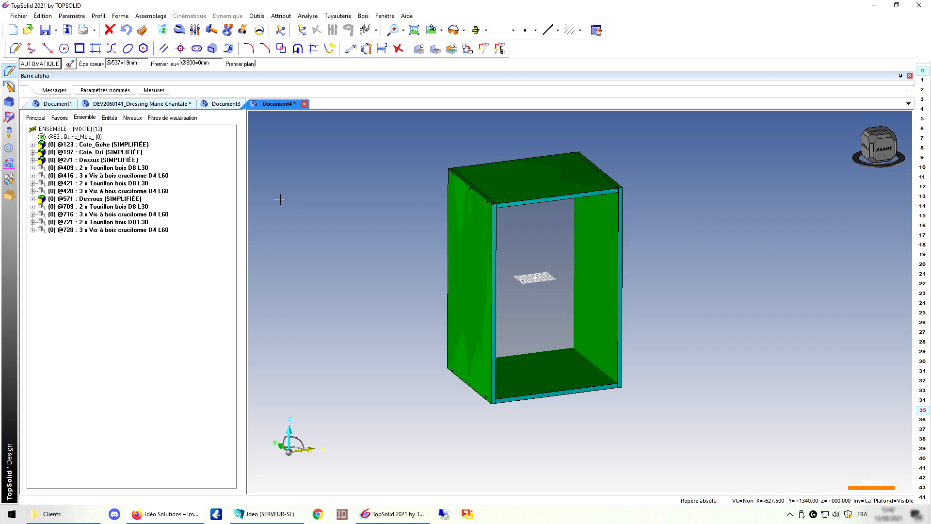
{"action": "key", "text": "Escape"}
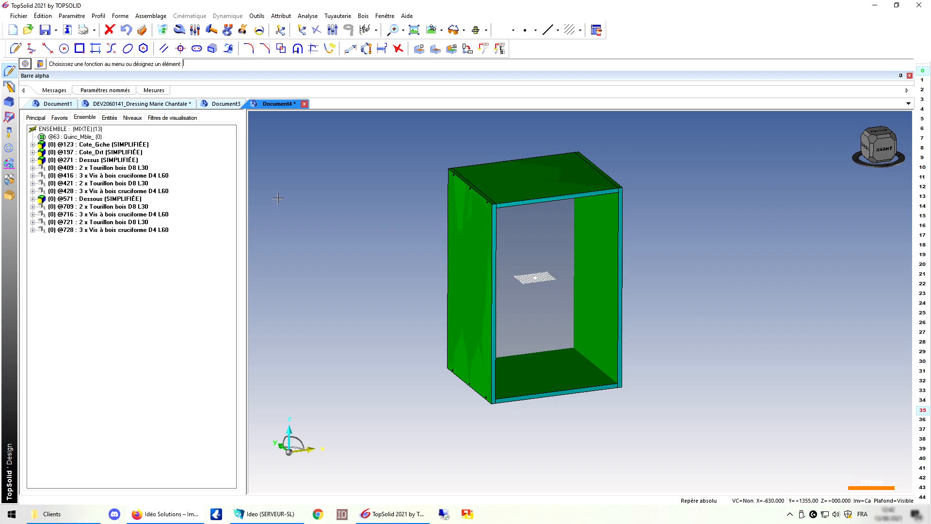
Switch the cabinet display to realistic rendering with material textures and check the upper left corner.
{"action": "left_click", "coordinate": [491, 32]}
{"action": "left_click", "coordinate": [488, 117]}
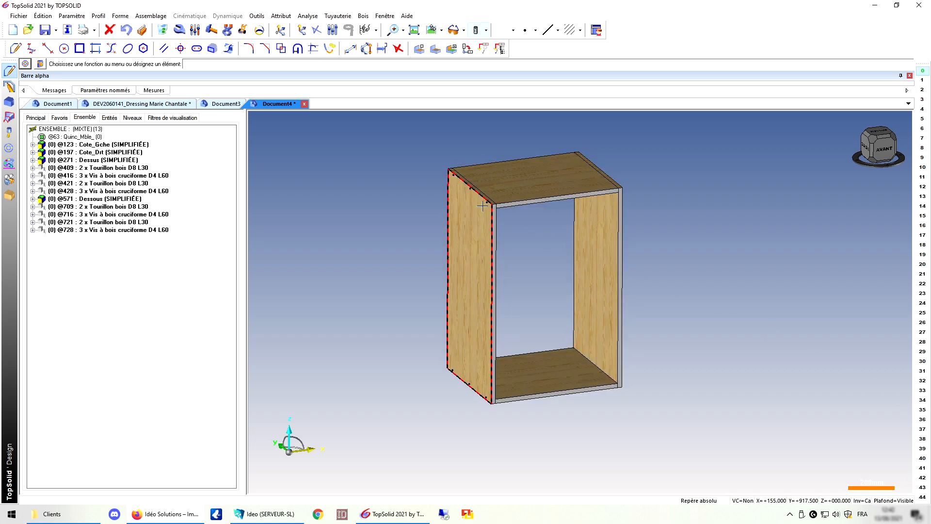
{"action": "scroll", "coordinate": [487, 207], "scroll_direction": "up", "scroll_amount": 8}
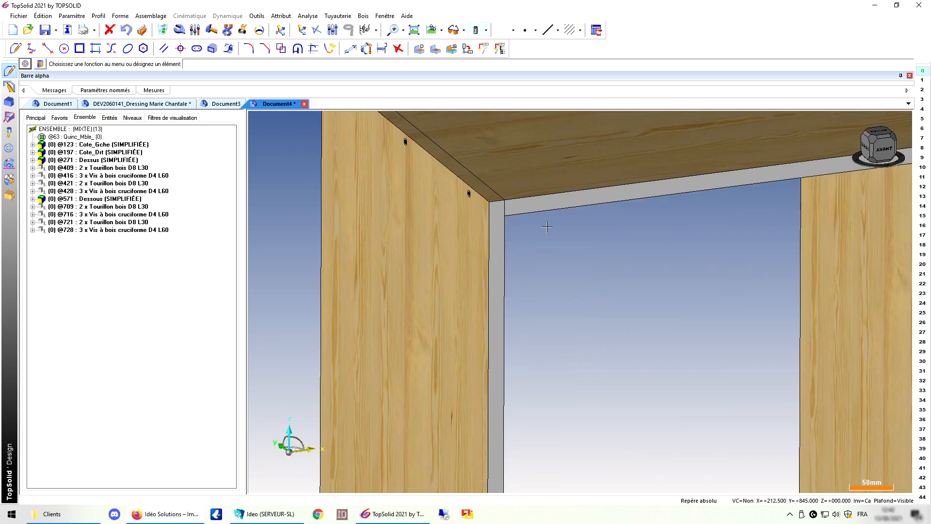
{"action": "scroll", "coordinate": [547, 228], "scroll_direction": "down", "scroll_amount": 6}
Start the material configurator and select the cabinet's parts by the Type criterion Corps_Meuble.
{"action": "left_click", "coordinate": [363, 15]}
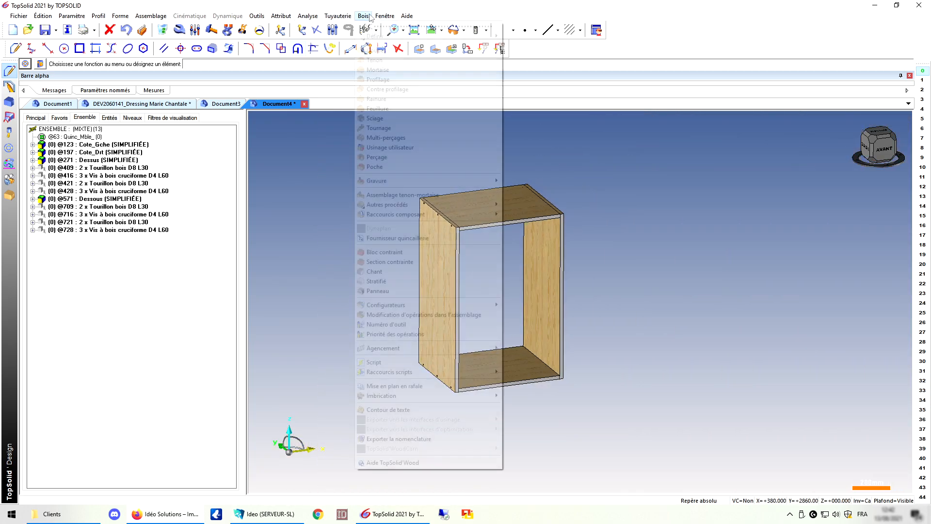
{"action": "mouse_move", "coordinate": [449, 306]}
{"action": "left_click", "coordinate": [528, 314]}
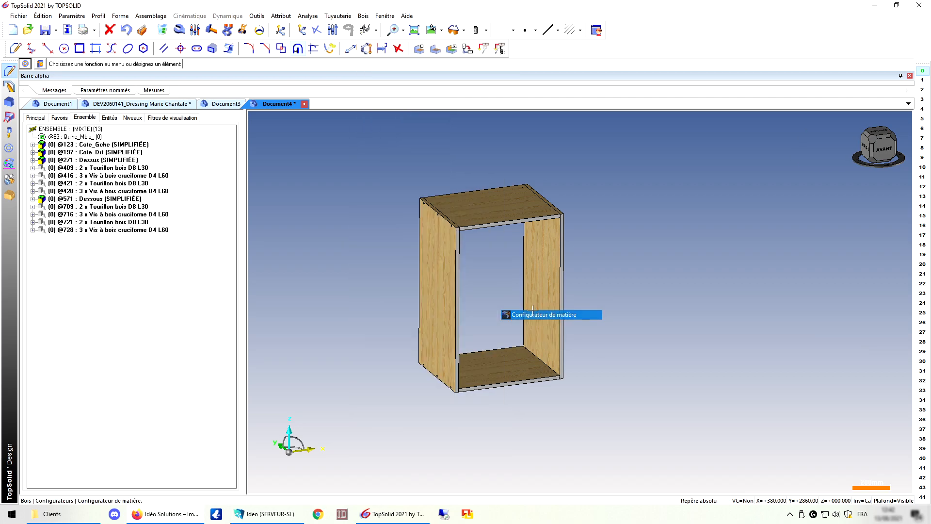
{"action": "left_click", "coordinate": [325, 115]}
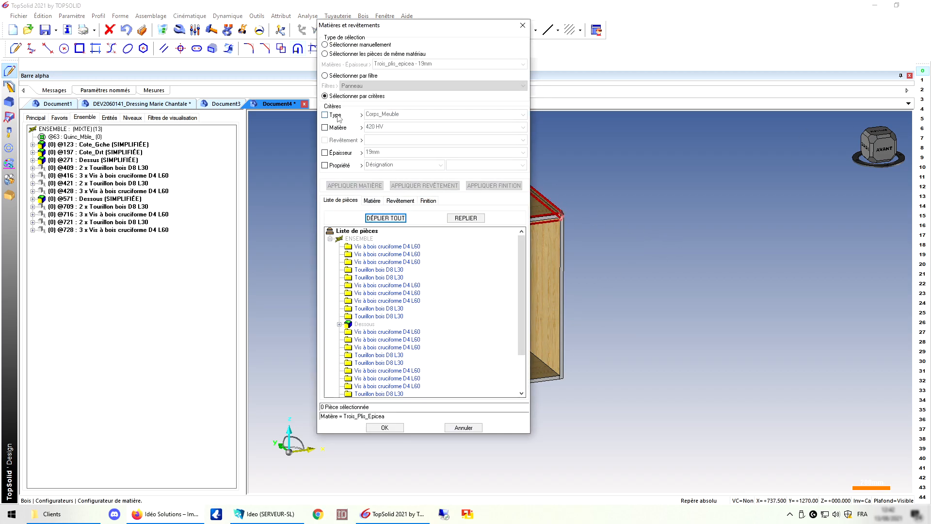
{"action": "left_click_drag", "start_coordinate": [422, 30], "coordinate": [290, 40]}
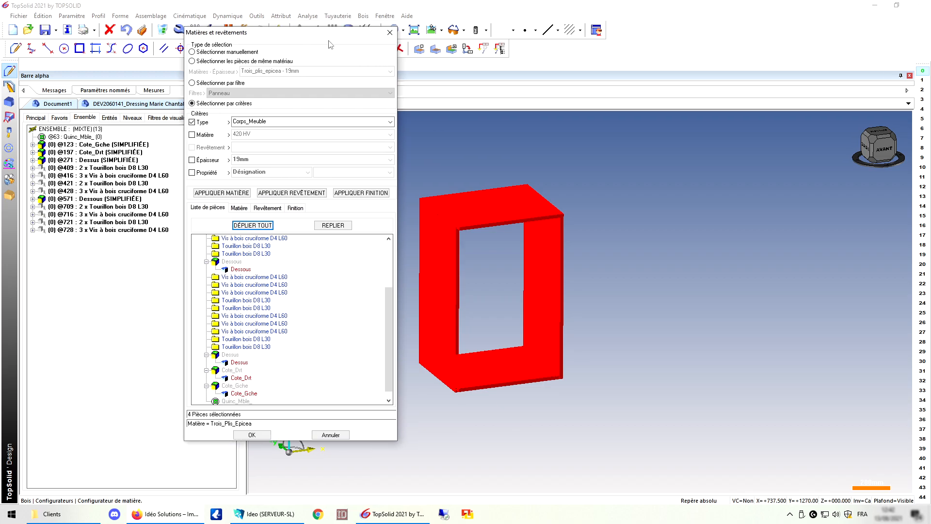
{"action": "left_click", "coordinate": [228, 263]}
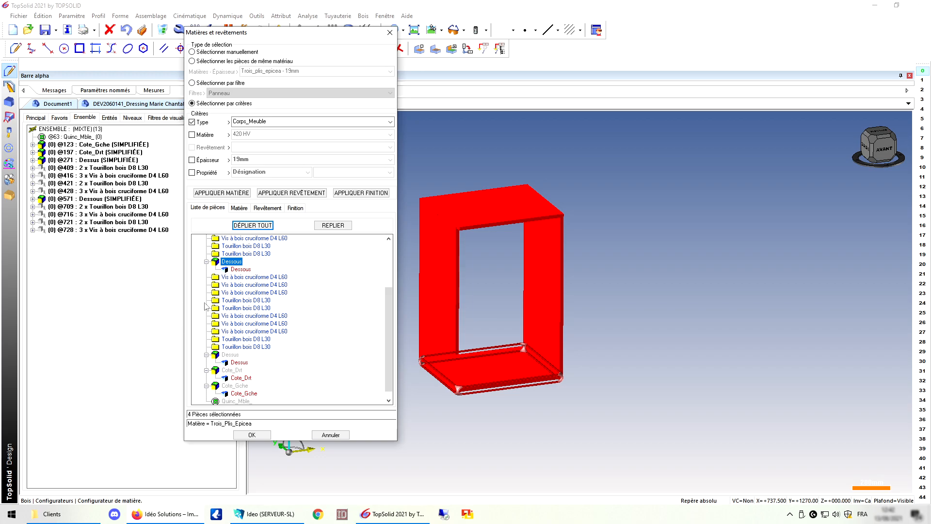
Apply the Mélaminé material from the Panneaux family to the selected cabinet panels.
{"action": "left_click", "coordinate": [239, 208]}
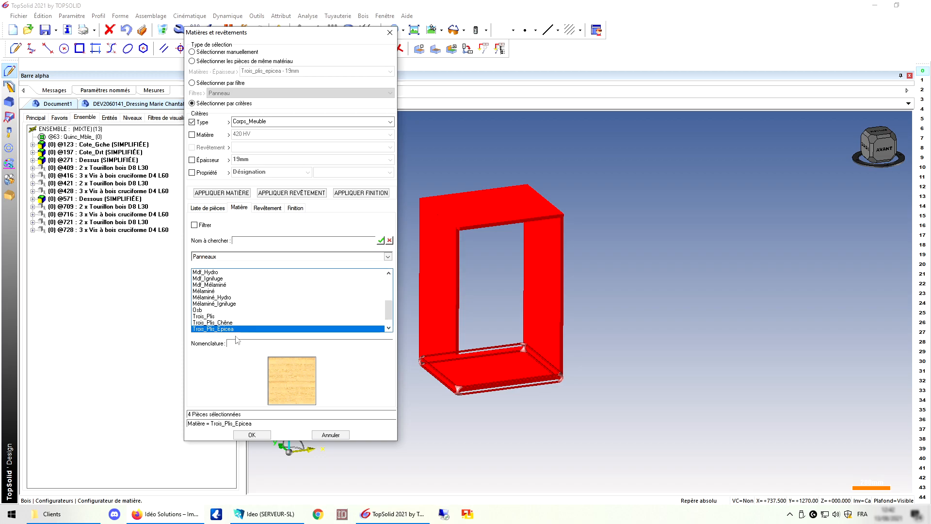
{"action": "scroll", "coordinate": [222, 304], "scroll_direction": "up", "scroll_amount": 3}
{"action": "scroll", "coordinate": [221, 326], "scroll_direction": "down", "scroll_amount": 2}
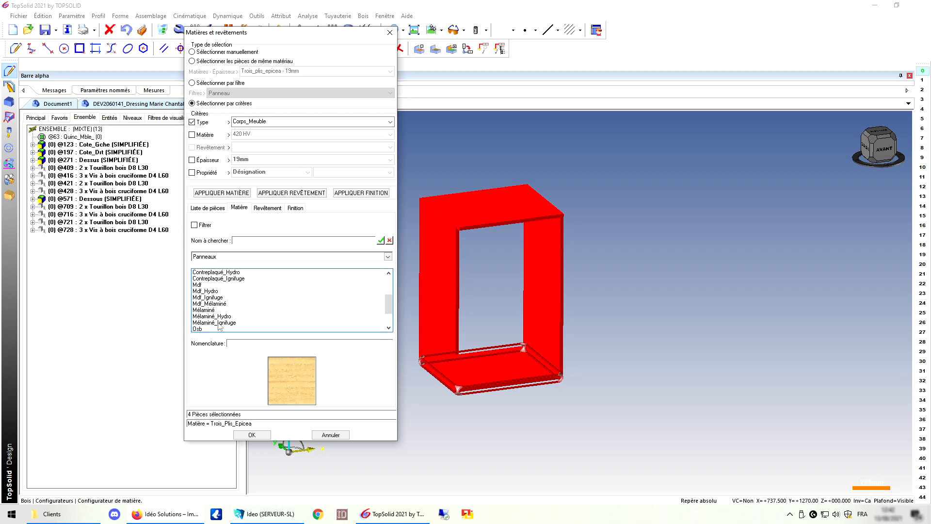
{"action": "left_click", "coordinate": [210, 310]}
{"action": "left_click", "coordinate": [234, 192]}
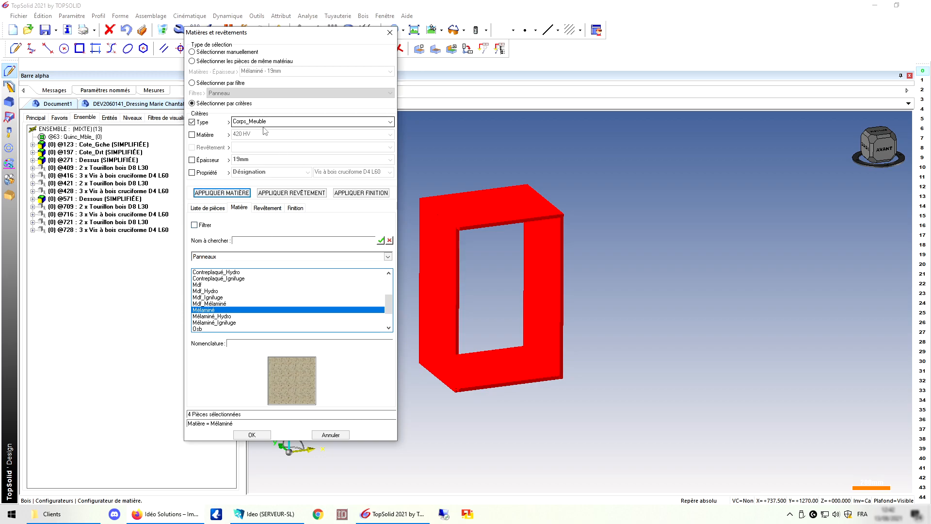
Apply the coating H1145_ST10_Chêne Bardolino naturel from 20-22_Bois to the selected panels and validate the configuration.
{"action": "left_click", "coordinate": [269, 208]}
{"action": "left_click", "coordinate": [246, 256]}
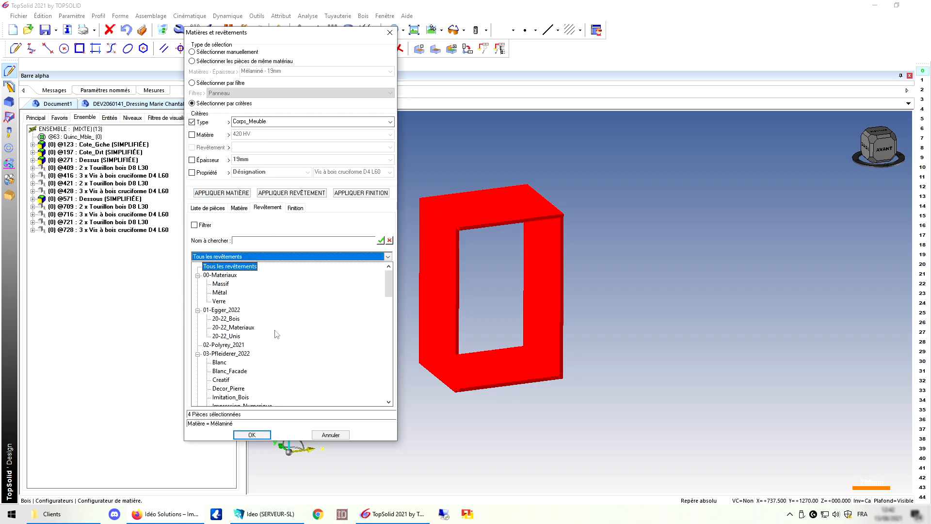
{"action": "left_click", "coordinate": [231, 318]}
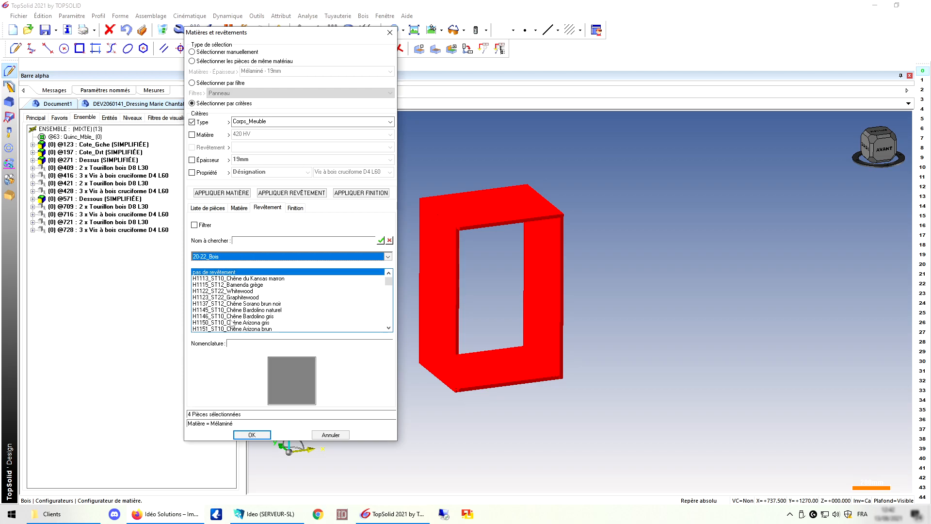
{"action": "left_click", "coordinate": [221, 310]}
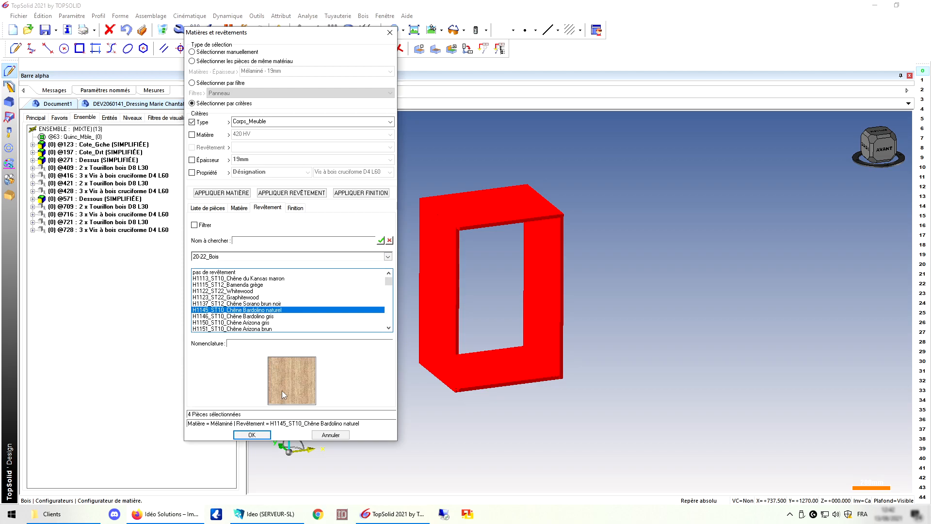
{"action": "left_click", "coordinate": [272, 193]}
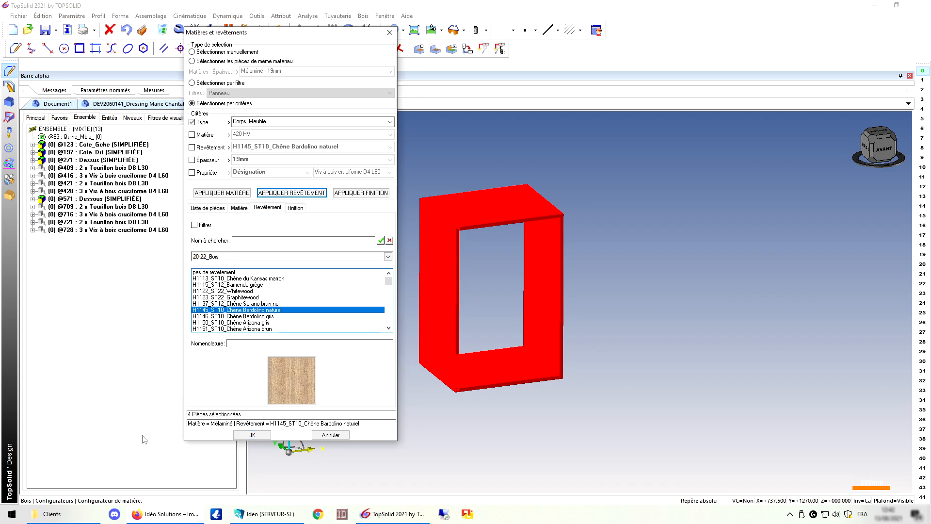
{"action": "left_click", "coordinate": [247, 436]}
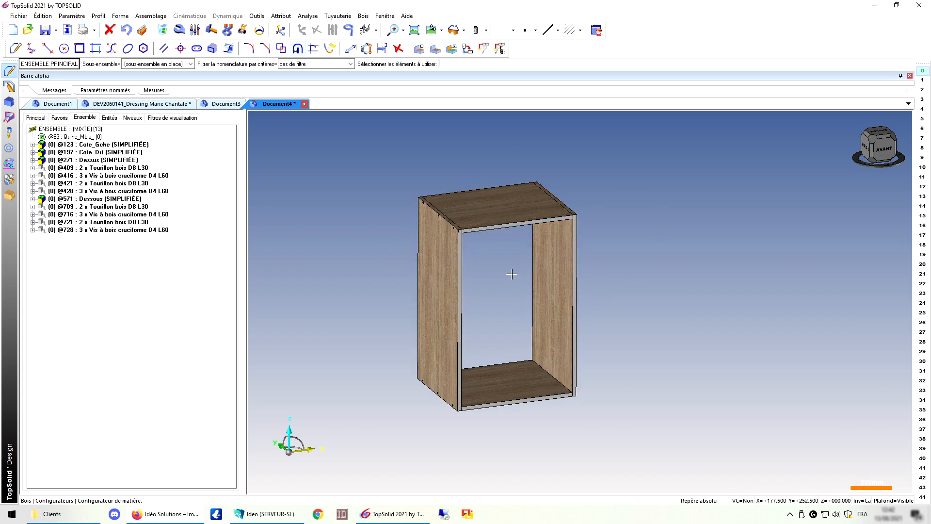
Start the edge banding configurator on the main cabinet assembly.
{"action": "scroll", "coordinate": [471, 223], "scroll_direction": "up", "scroll_amount": 5}
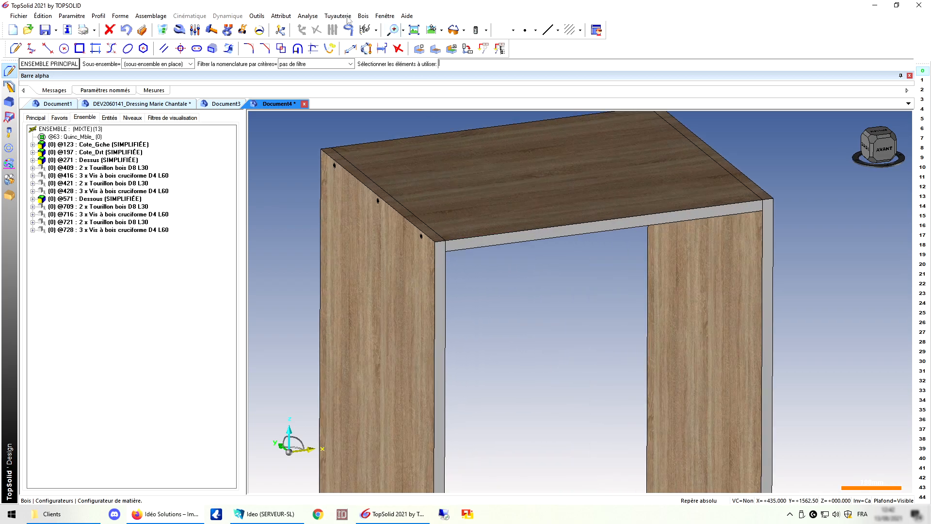
{"action": "left_click", "coordinate": [363, 16]}
{"action": "mouse_move", "coordinate": [476, 308]}
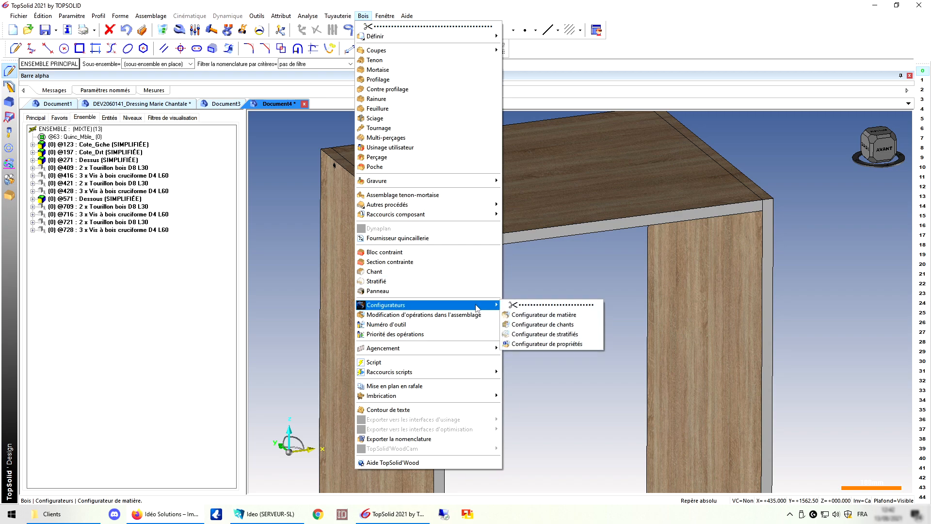
{"action": "left_click", "coordinate": [569, 324]}
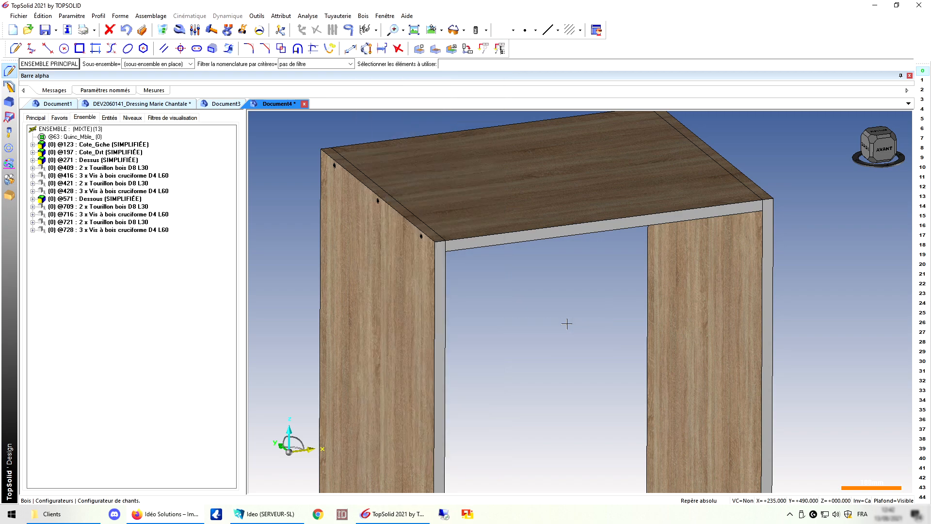
{"action": "key", "text": "Return"}
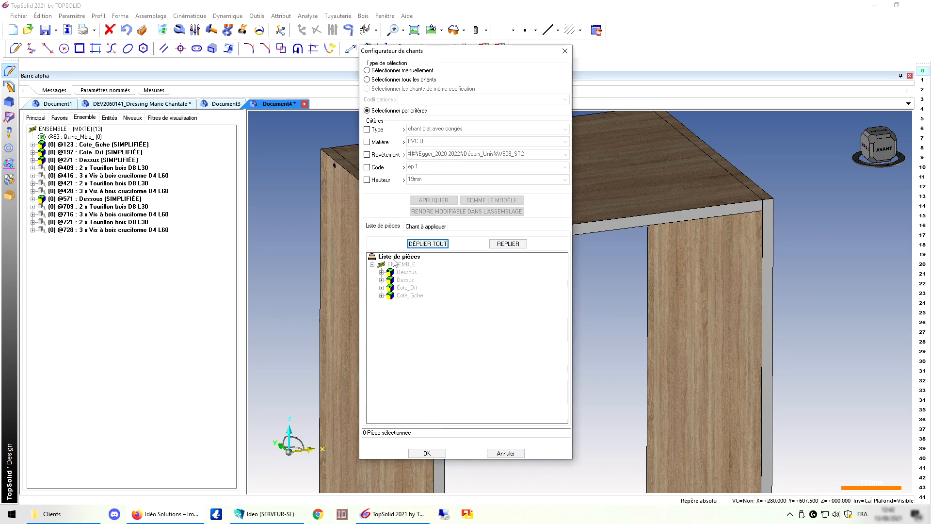
{"action": "left_click", "coordinate": [367, 155]}
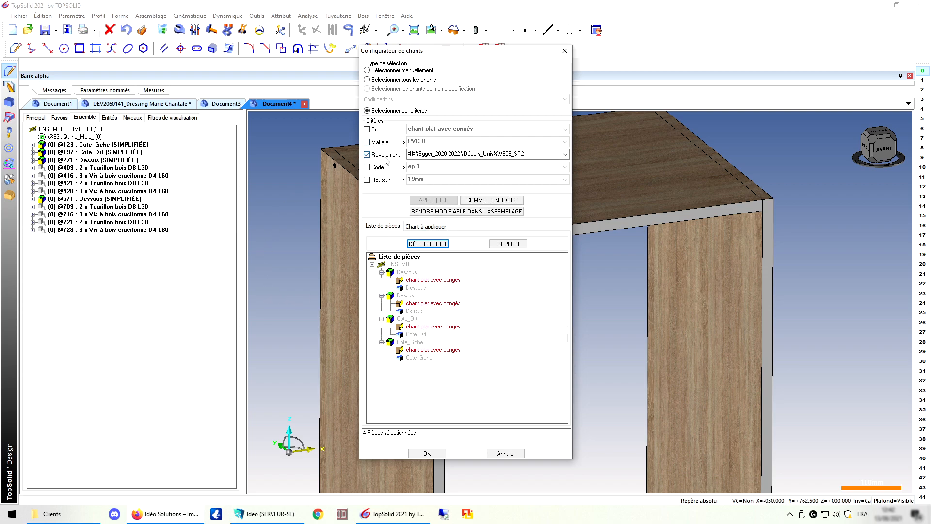
{"action": "left_click", "coordinate": [368, 155]}
{"action": "left_click", "coordinate": [366, 143]}
{"action": "left_click", "coordinate": [367, 142]}
{"action": "left_click", "coordinate": [373, 265]}
{"action": "left_click", "coordinate": [416, 280]}
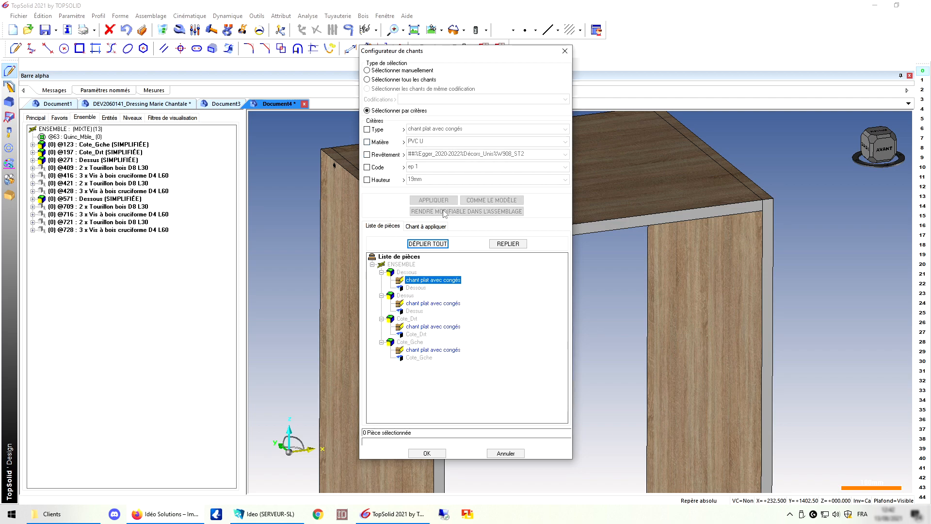
Select the edge bands by Code ep 1 and apply the Egger ABS 1 mm codification H1145_ST10_Chêne Bardolino naturel to them.
{"action": "left_click", "coordinate": [375, 168]}
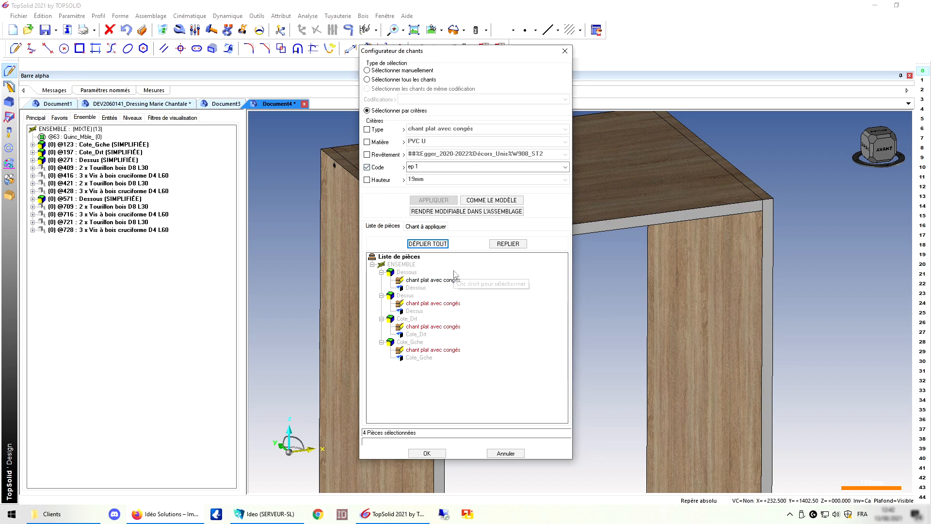
{"action": "left_click", "coordinate": [426, 226]}
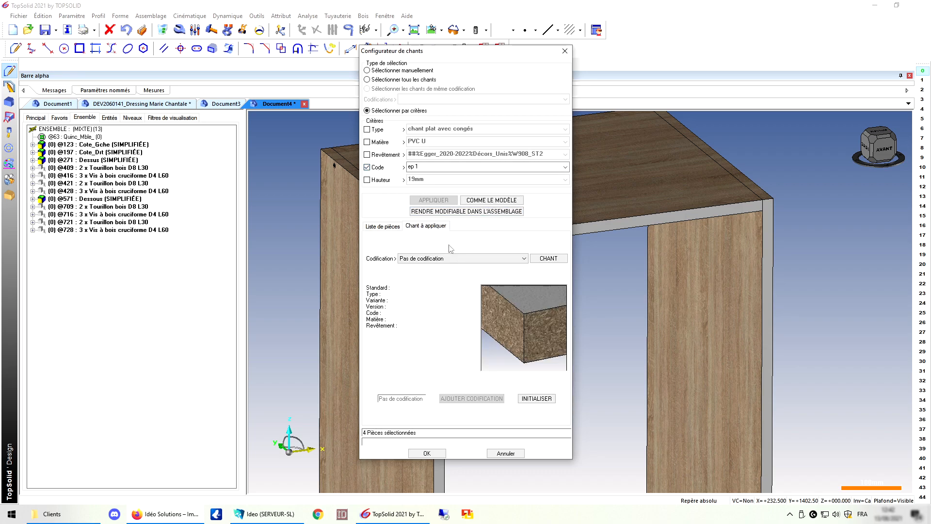
{"action": "left_click", "coordinate": [508, 259]}
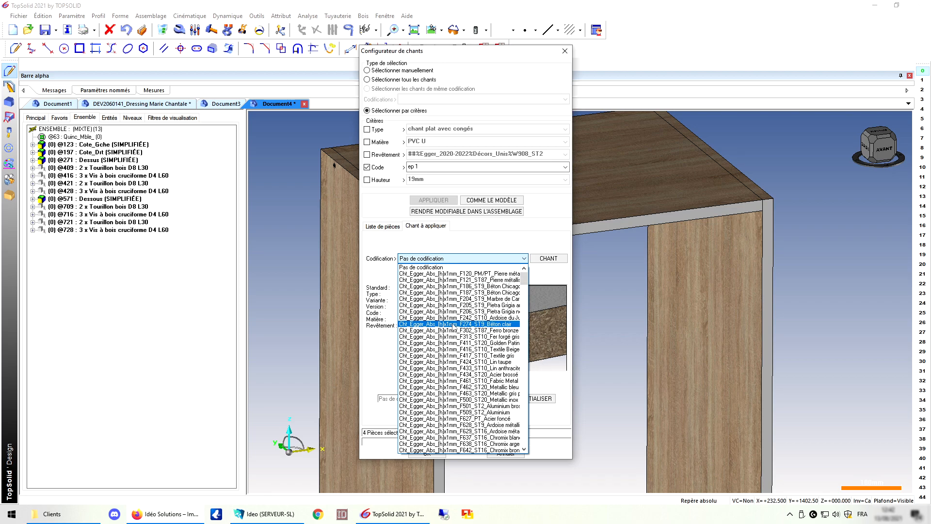
{"action": "scroll", "coordinate": [450, 357], "scroll_direction": "down", "scroll_amount": 7}
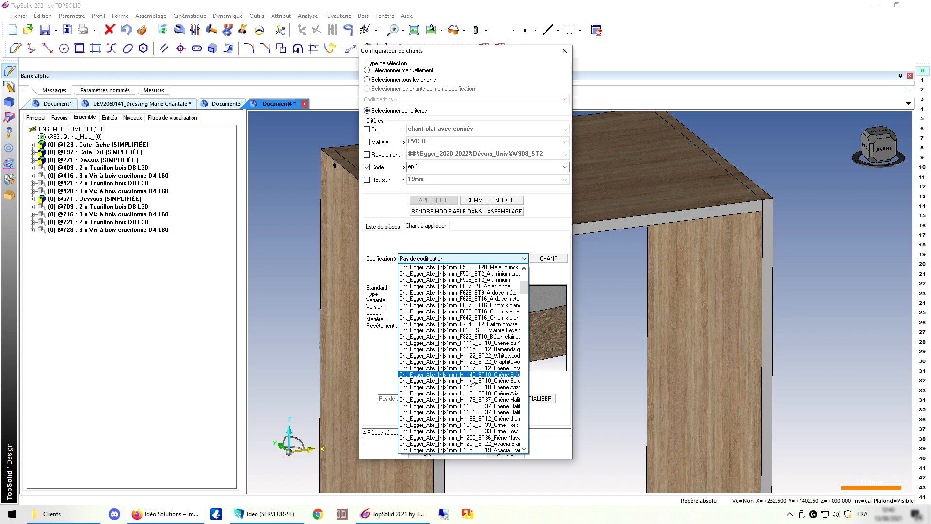
{"action": "left_click", "coordinate": [475, 374]}
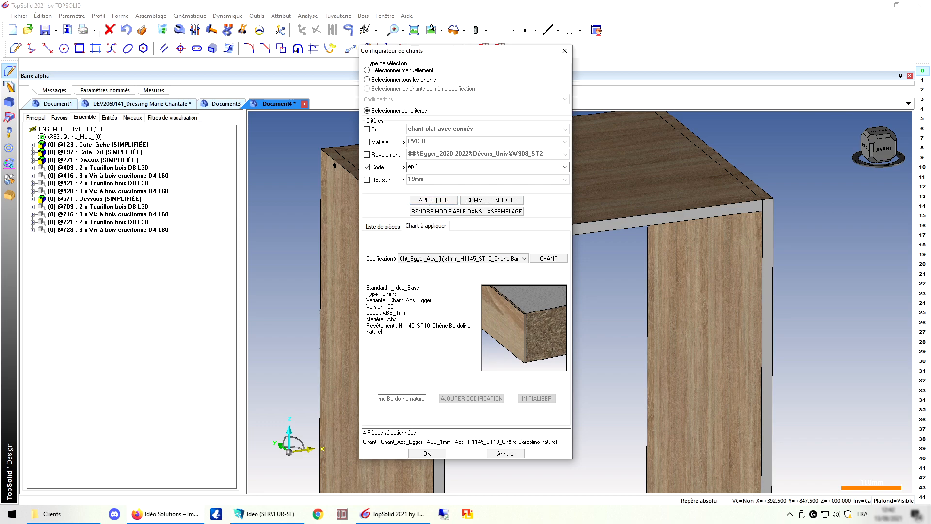
{"action": "left_click", "coordinate": [431, 203]}
{"action": "left_click", "coordinate": [427, 453]}
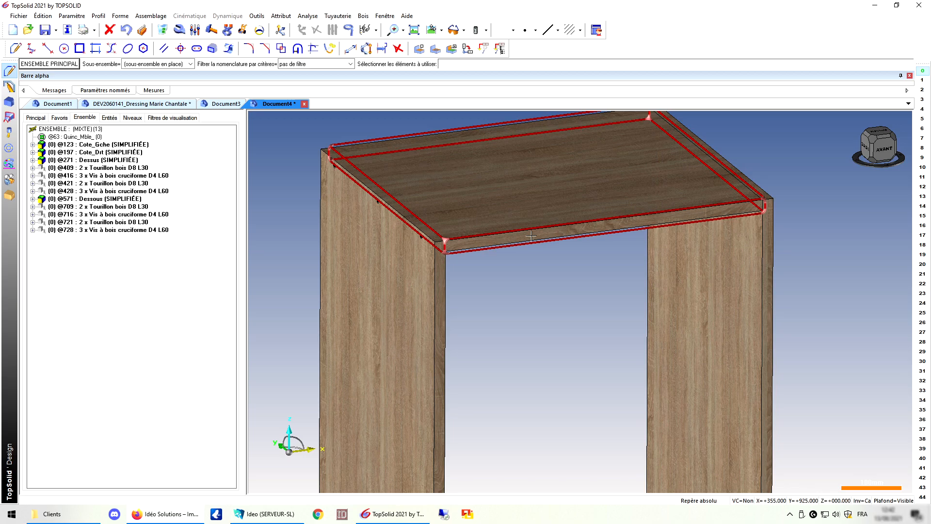
Inspect the edge banding where the top panel meets the left side panel at the front corner.
{"action": "scroll", "coordinate": [478, 203], "scroll_direction": "down", "scroll_amount": 2}
{"action": "middle_click_drag", "start_coordinate": [426, 195], "coordinate": [466, 214]}
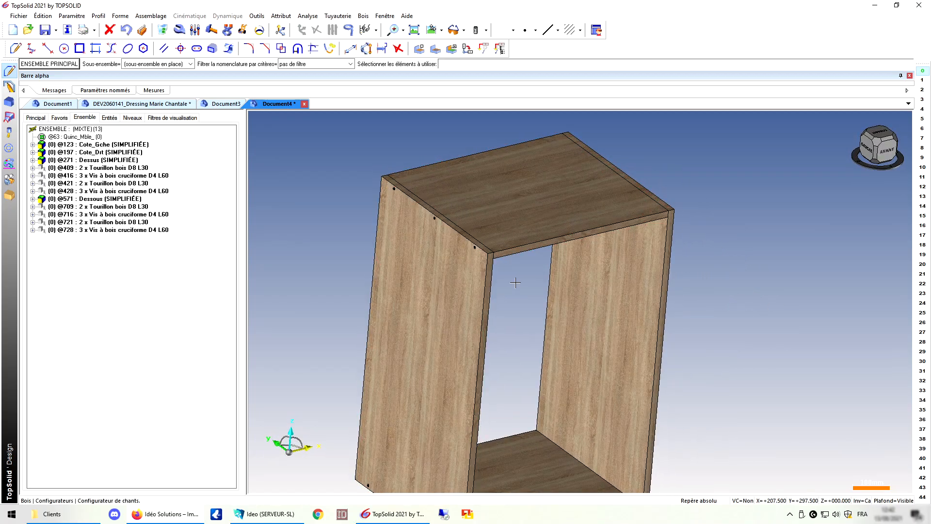
{"action": "scroll", "coordinate": [500, 260], "scroll_direction": "up", "scroll_amount": 3}
{"action": "scroll", "coordinate": [473, 246], "scroll_direction": "up", "scroll_amount": 4}
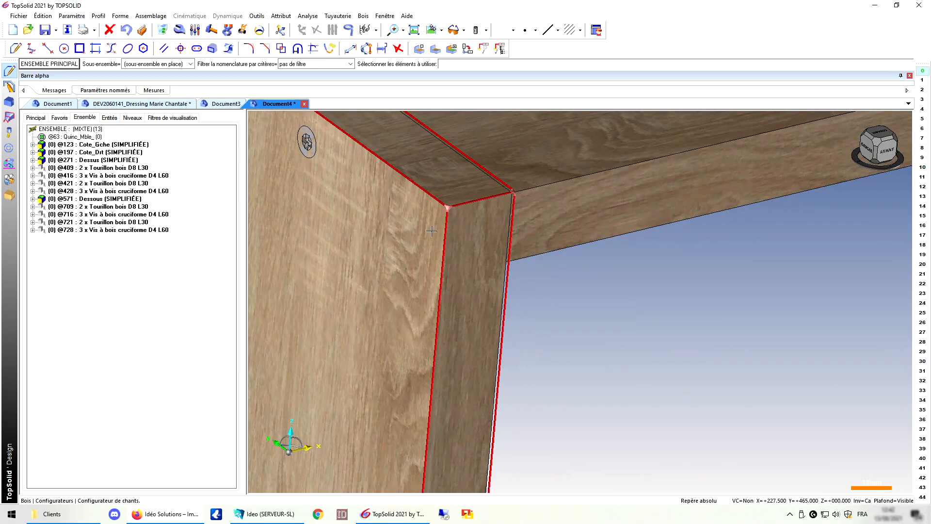
{"action": "scroll", "coordinate": [455, 256], "scroll_direction": "down", "scroll_amount": 2}
{"action": "scroll", "coordinate": [456, 256], "scroll_direction": "down", "scroll_amount": 4}
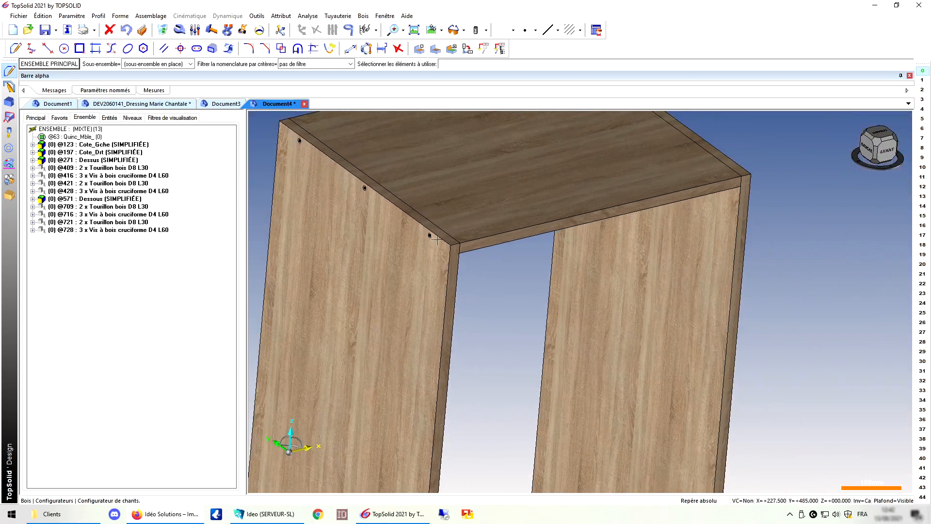
Set the left side panel Cote_Gche to its detailed representation and examine its edge band at the upper front corner.
{"action": "right_click", "coordinate": [107, 146]}
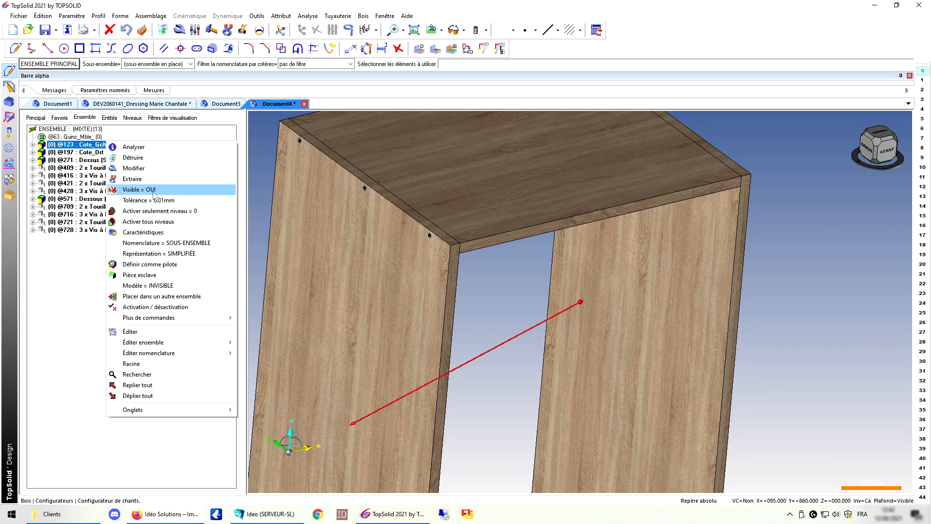
{"action": "left_click", "coordinate": [164, 254]}
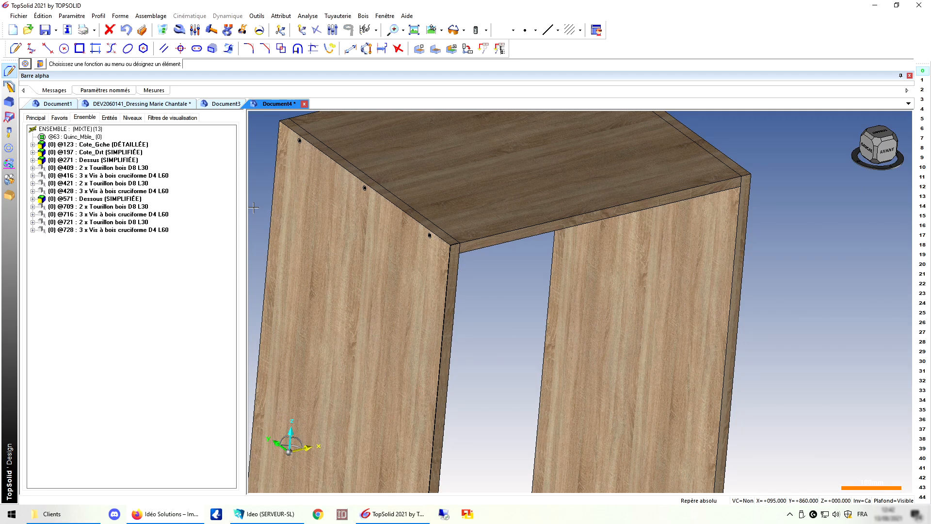
{"action": "scroll", "coordinate": [452, 243], "scroll_direction": "up", "scroll_amount": 5}
{"action": "scroll", "coordinate": [419, 248], "scroll_direction": "up", "scroll_amount": 1}
{"action": "scroll", "coordinate": [444, 209], "scroll_direction": "down", "scroll_amount": 3}
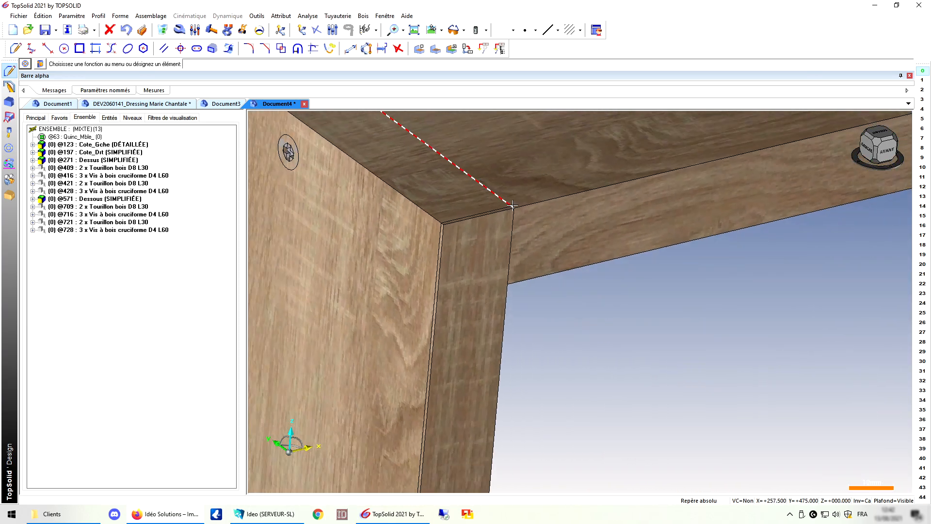
{"action": "scroll", "coordinate": [512, 206], "scroll_direction": "up", "scroll_amount": 2}
{"action": "scroll", "coordinate": [512, 221], "scroll_direction": "down", "scroll_amount": 2}
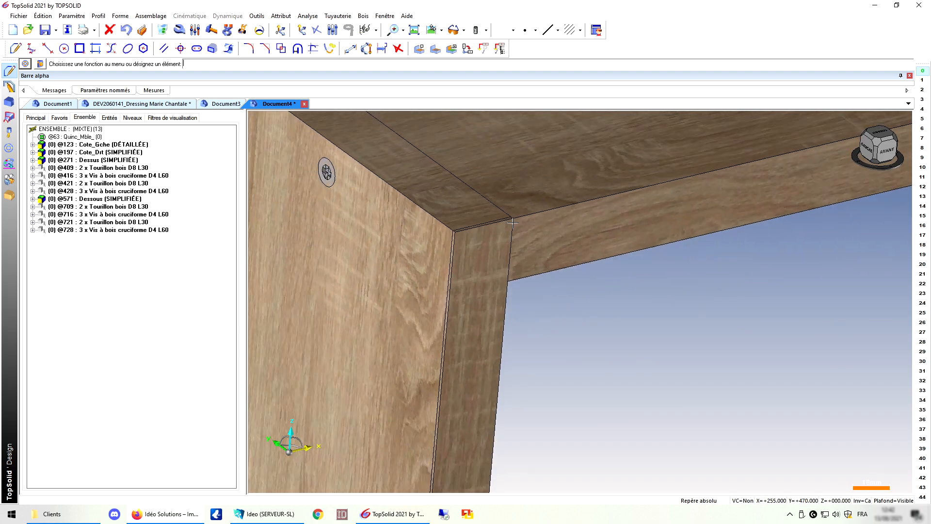
{"action": "scroll", "coordinate": [513, 222], "scroll_direction": "down", "scroll_amount": 1}
Return the left side panel Cote_Gche to its simplified representation.
{"action": "right_click", "coordinate": [117, 147]}
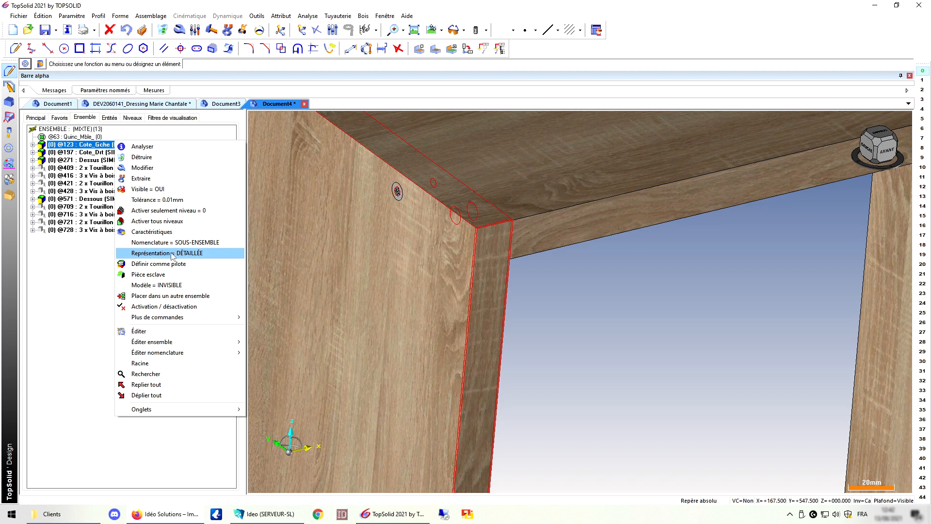
{"action": "left_click", "coordinate": [172, 254]}
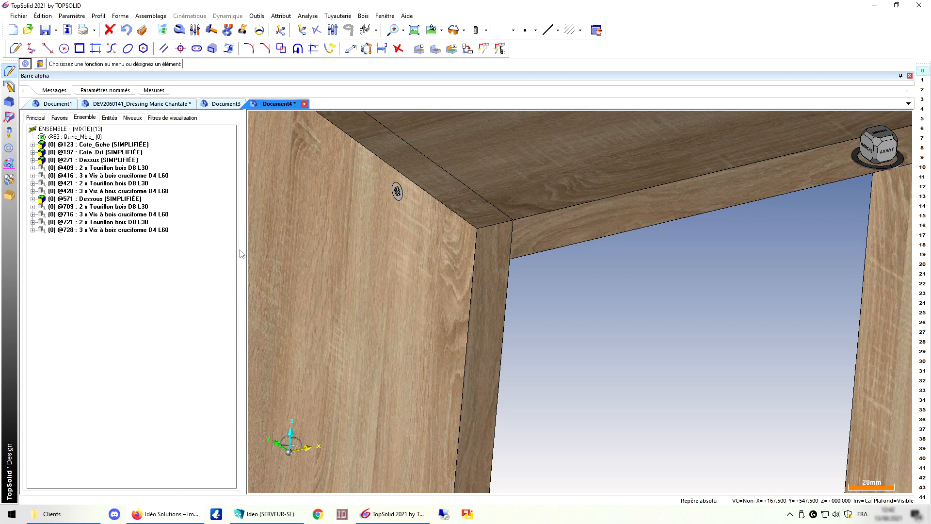
{"action": "scroll", "coordinate": [386, 234], "scroll_direction": "down", "scroll_amount": 3}
{"action": "scroll", "coordinate": [385, 233], "scroll_direction": "down", "scroll_amount": 2}
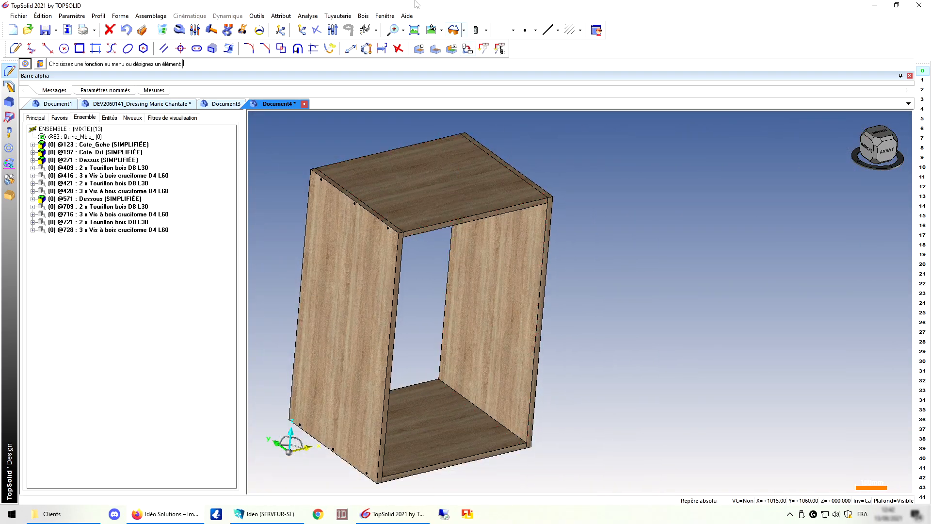
Edit the edge band definition of Cote_Gche and enable laminates for the panel in the advanced options.
{"action": "left_click", "coordinate": [113, 145]}
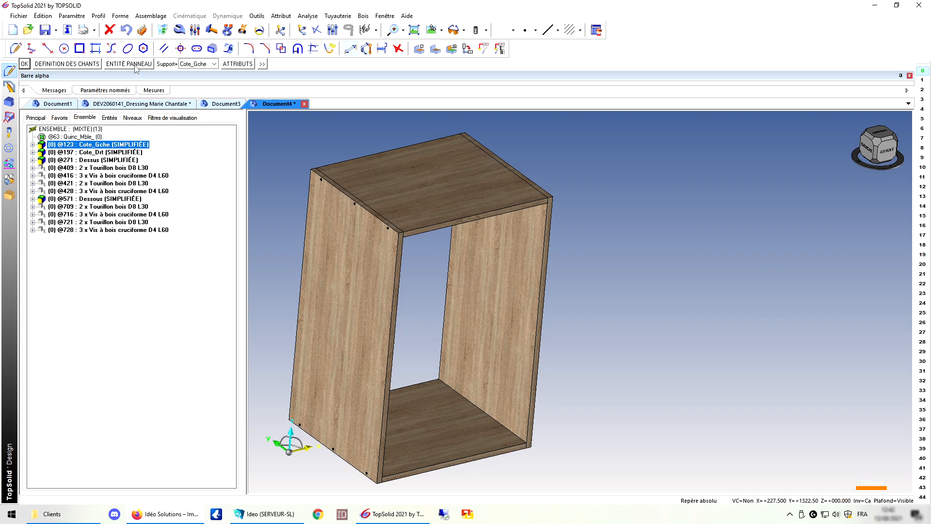
{"action": "left_click", "coordinate": [67, 63]}
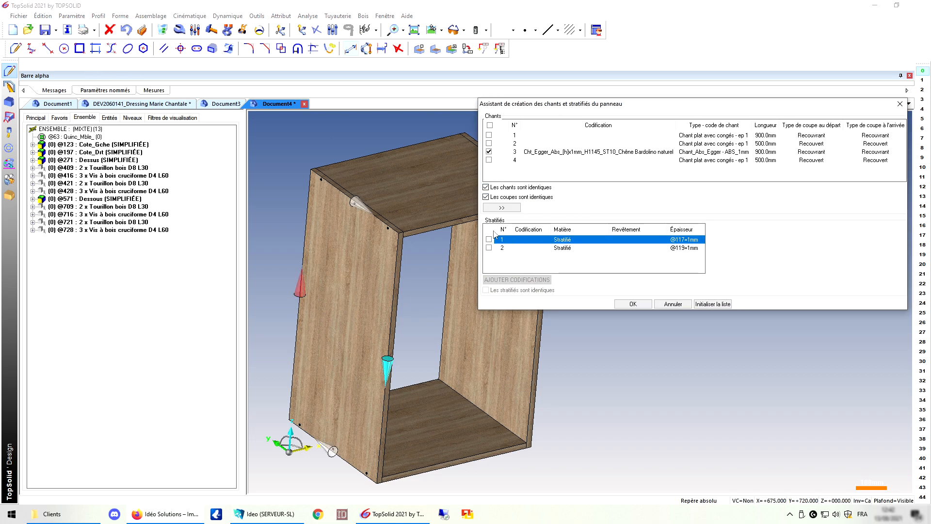
{"action": "left_click", "coordinate": [502, 207]}
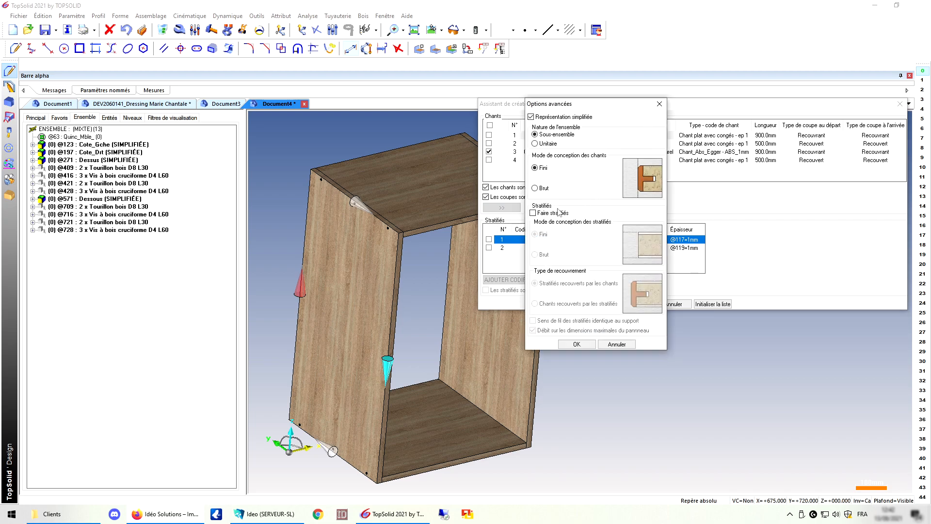
{"action": "left_click", "coordinate": [553, 213]}
{"action": "left_click", "coordinate": [577, 344]}
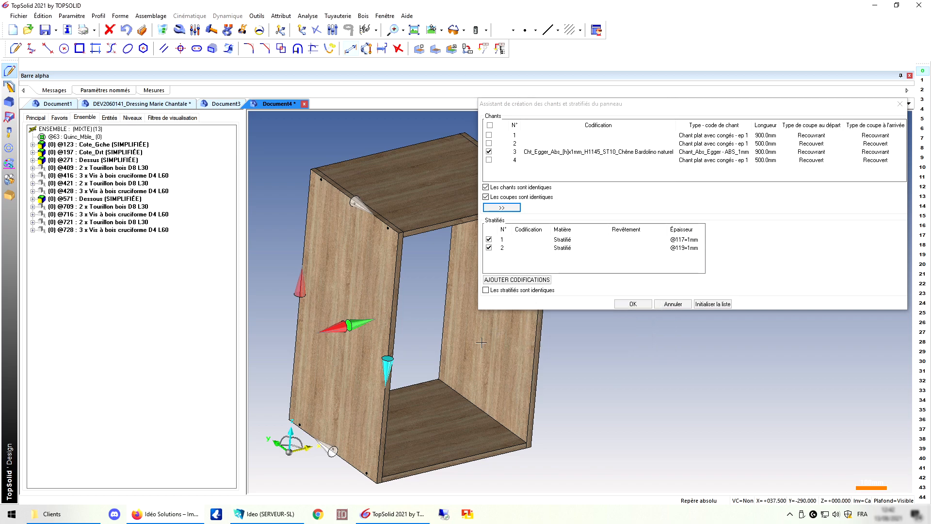
Assign F274_ST9_Béton clair to laminate 1 and F627_PT_Acier foncé to laminate 2, and validate the definition.
{"action": "left_click", "coordinate": [552, 241]}
{"action": "left_click", "coordinate": [552, 240]}
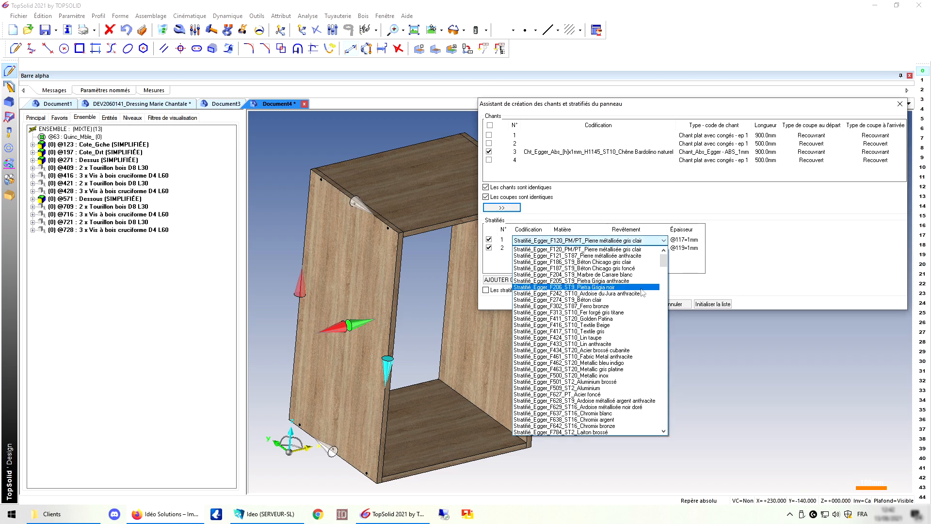
{"action": "left_click", "coordinate": [628, 300]}
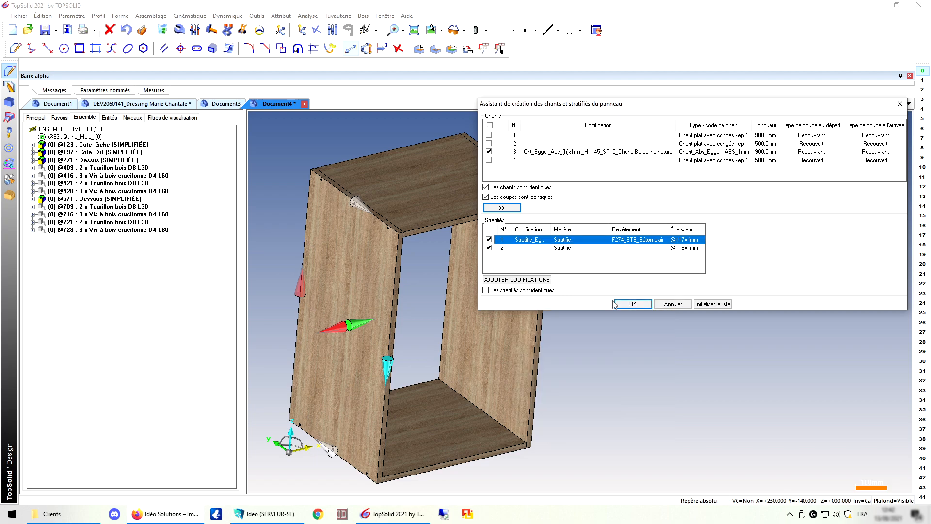
{"action": "left_click", "coordinate": [528, 249]}
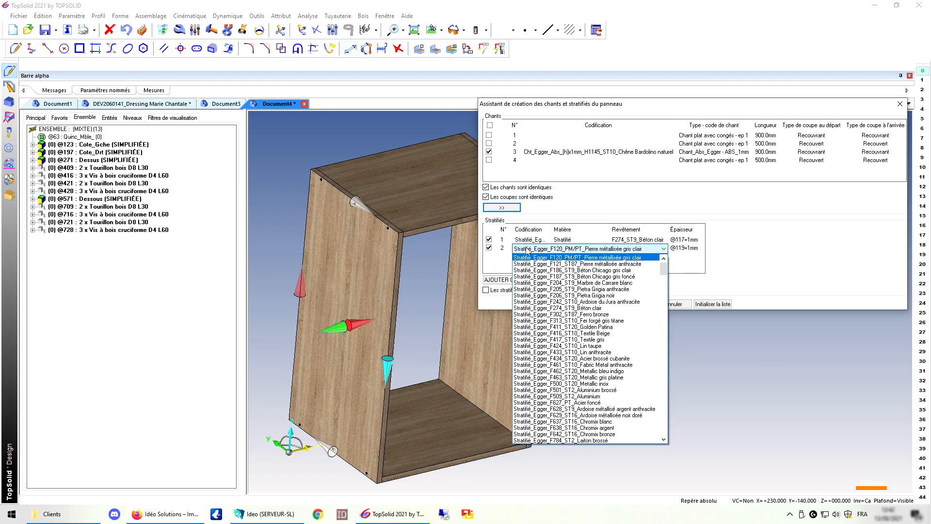
{"action": "left_click", "coordinate": [600, 403]}
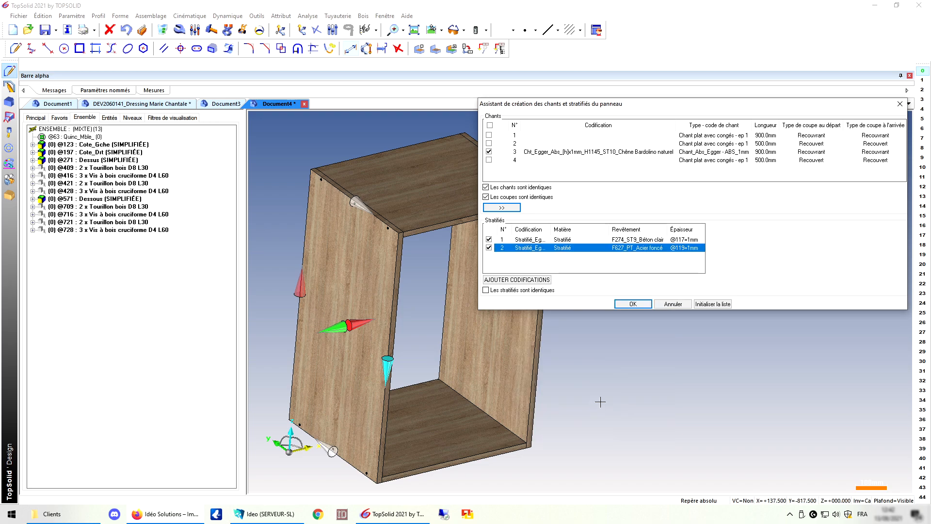
{"action": "left_click", "coordinate": [634, 304]}
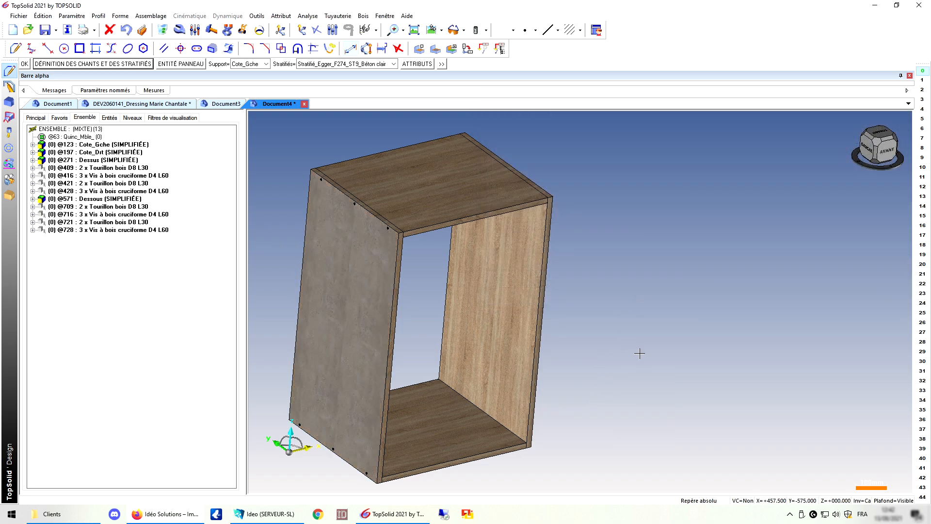
Examine the laminated left side panel and its components under Cote_Gche in the assembly tree, and finish the panel edit.
{"action": "middle_click_drag", "start_coordinate": [667, 357], "coordinate": [571, 360]}
{"action": "scroll", "coordinate": [489, 364], "scroll_direction": "down", "scroll_amount": 2}
{"action": "scroll", "coordinate": [488, 364], "scroll_direction": "up", "scroll_amount": 6}
{"action": "scroll", "coordinate": [477, 363], "scroll_direction": "down", "scroll_amount": 5}
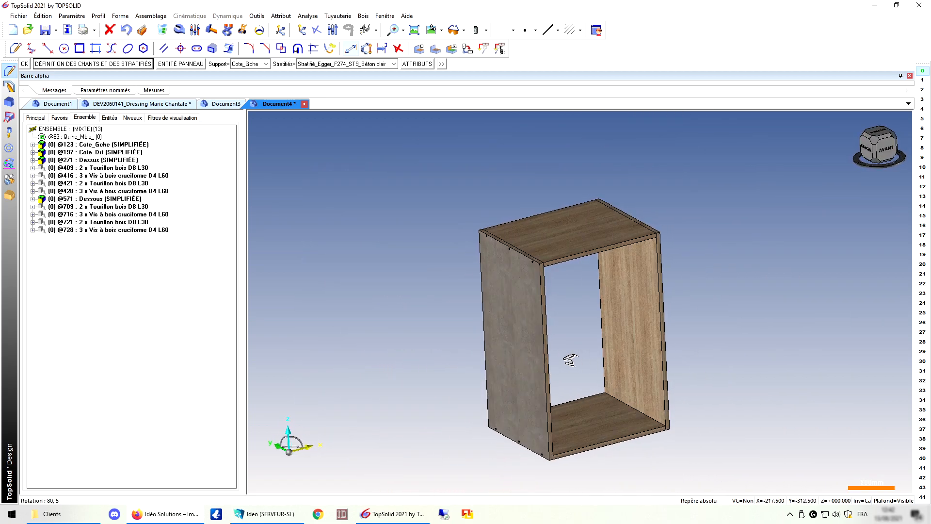
{"action": "left_click", "coordinate": [32, 144]}
{"action": "left_click", "coordinate": [100, 162]}
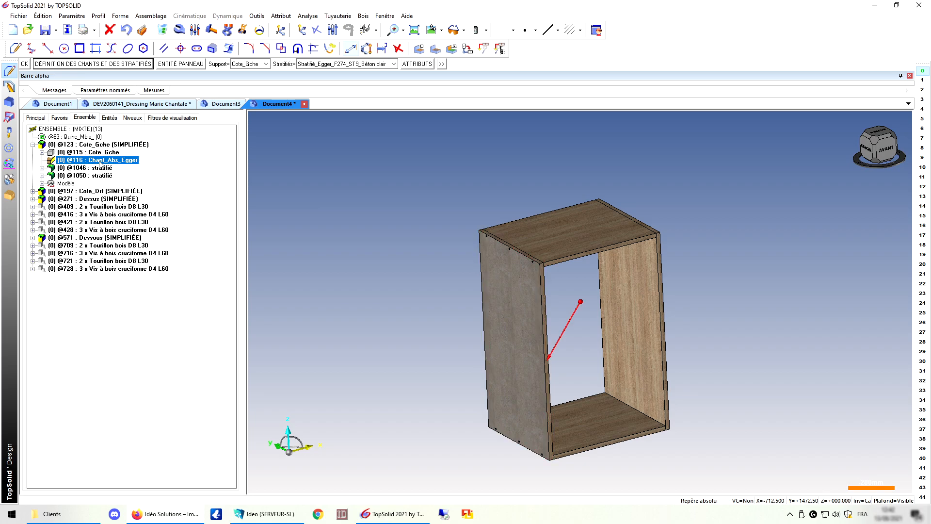
{"action": "left_click", "coordinate": [79, 153]}
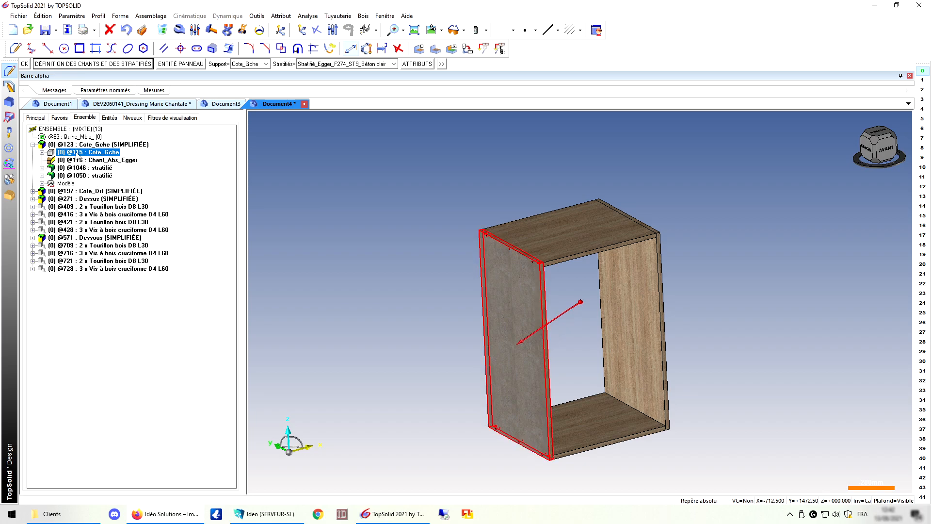
{"action": "left_click", "coordinate": [24, 64]}
{"action": "left_click", "coordinate": [363, 16]}
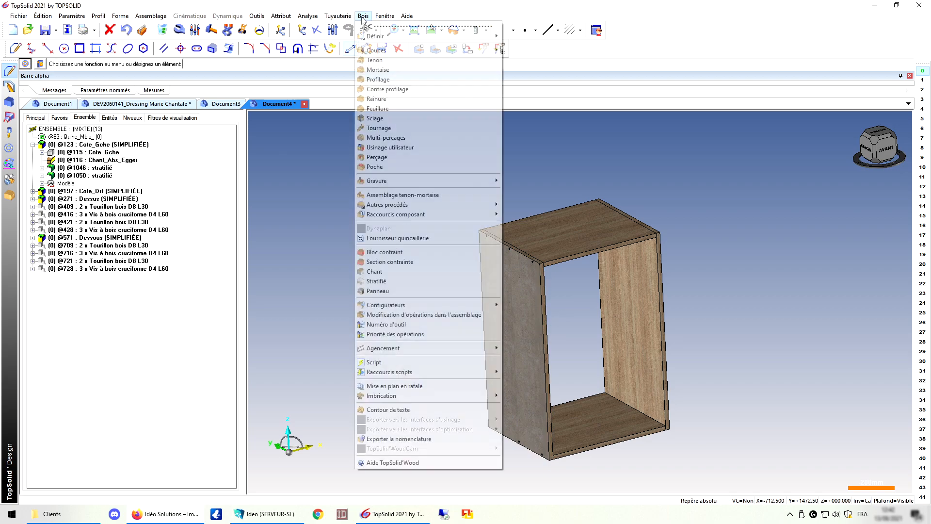
{"action": "mouse_move", "coordinate": [486, 304]}
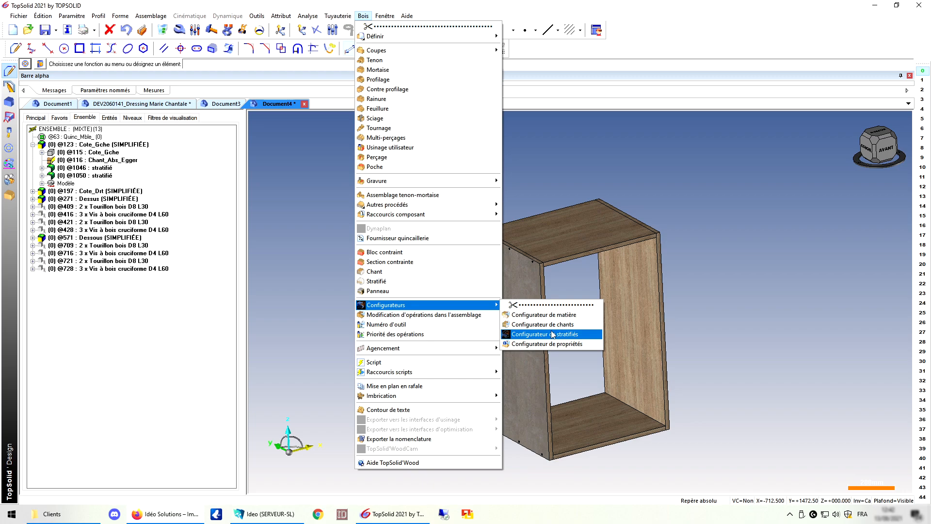
{"action": "left_click", "coordinate": [591, 175]}
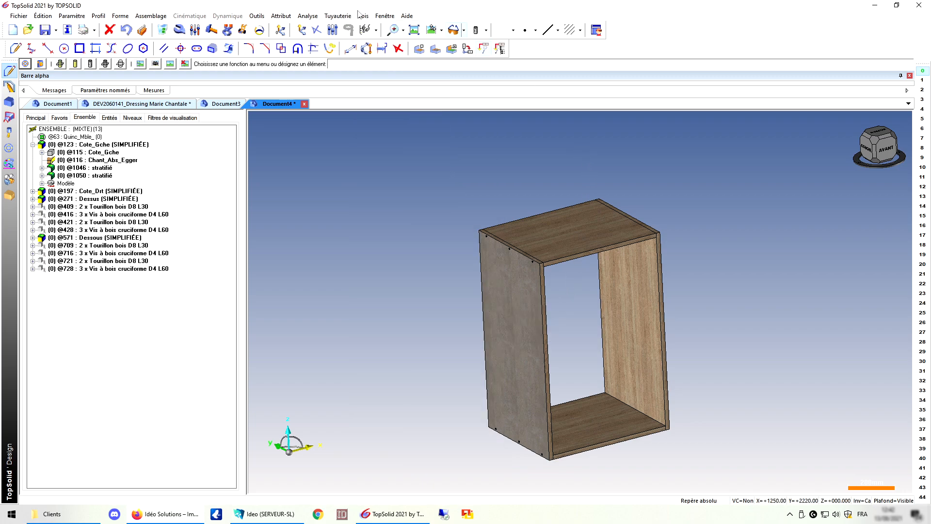
Create one 1 mm laminate covering the top faces of the left side, top and right side panels with the Stratifié command.
{"action": "left_click", "coordinate": [364, 17]}
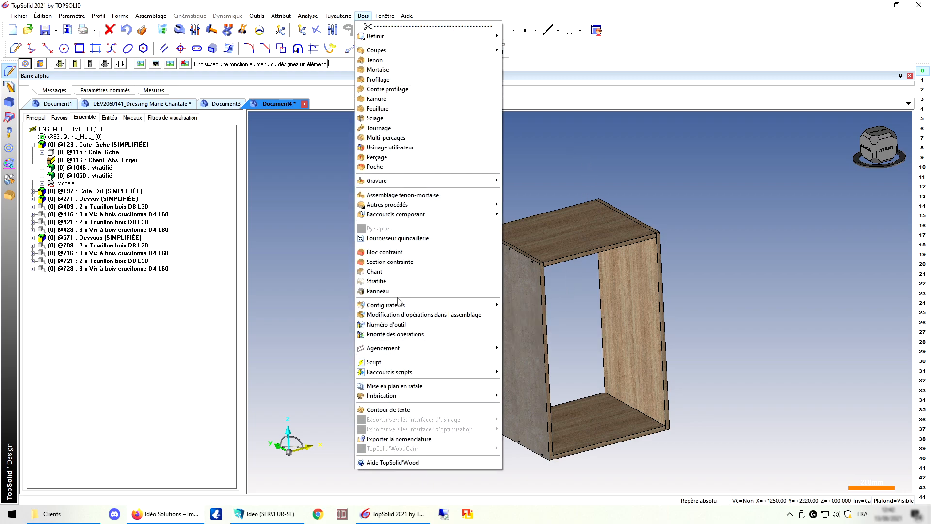
{"action": "left_click", "coordinate": [383, 281]}
{"action": "scroll", "coordinate": [514, 204], "scroll_direction": "up", "scroll_amount": 5}
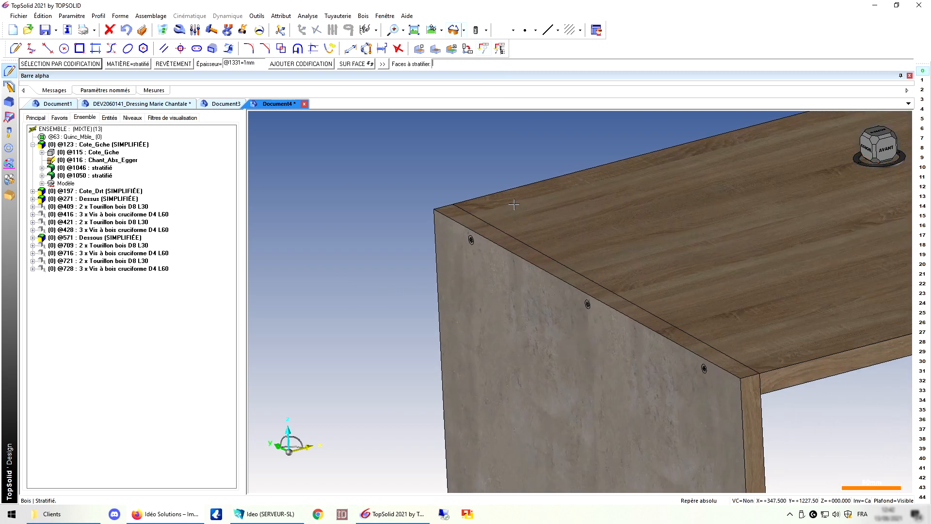
{"action": "left_click", "coordinate": [494, 238]}
{"action": "scroll", "coordinate": [452, 291], "scroll_direction": "down", "scroll_amount": 3}
{"action": "left_click", "coordinate": [722, 224]}
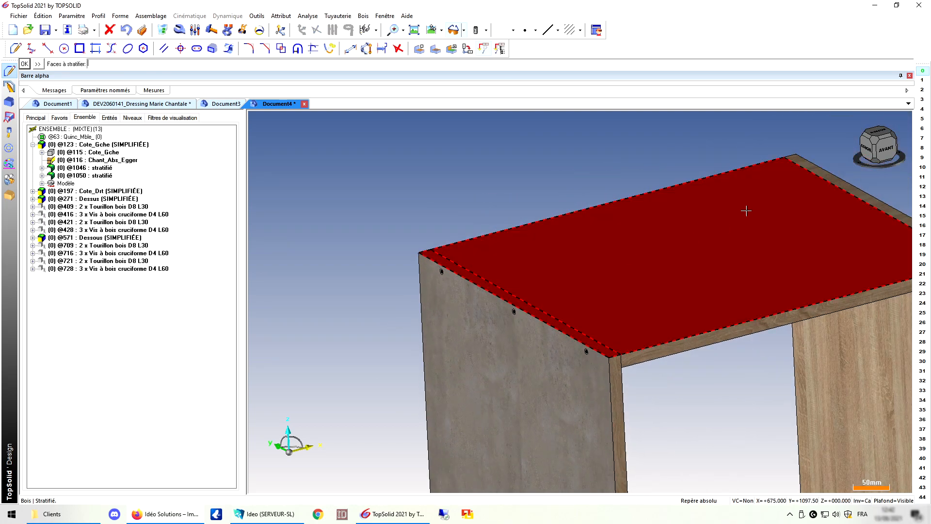
{"action": "left_click", "coordinate": [814, 168]}
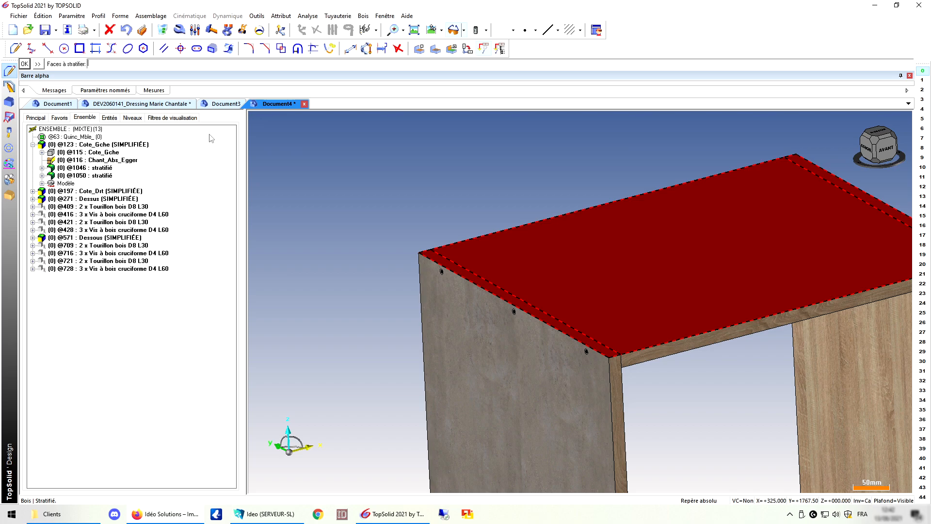
{"action": "middle_click", "coordinate": [380, 154]}
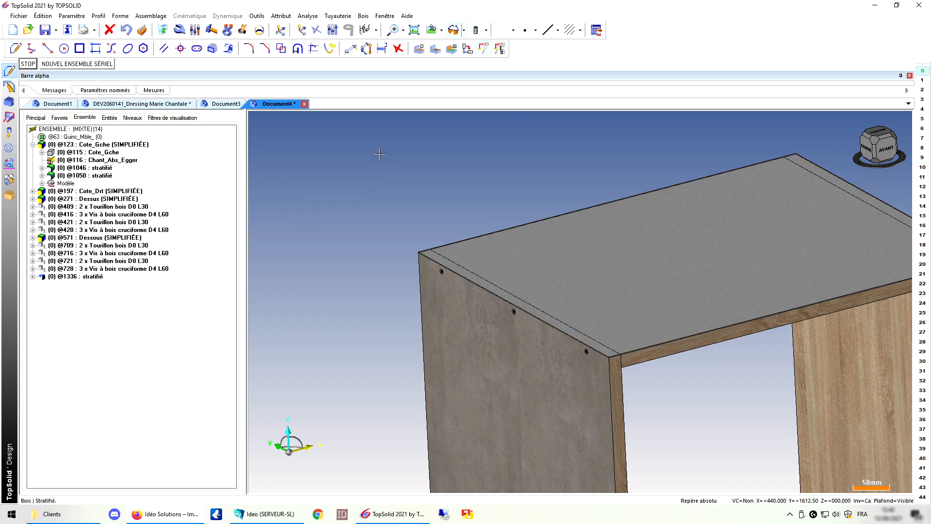
{"action": "scroll", "coordinate": [716, 274], "scroll_direction": "down", "scroll_amount": 2}
{"action": "scroll", "coordinate": [771, 263], "scroll_direction": "up", "scroll_amount": 5}
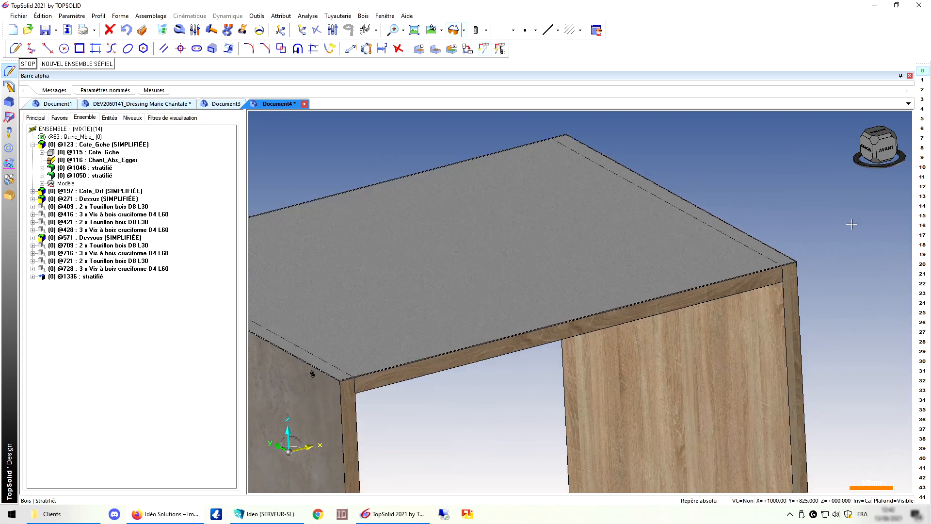
{"action": "scroll", "coordinate": [771, 262], "scroll_direction": "down", "scroll_amount": 5}
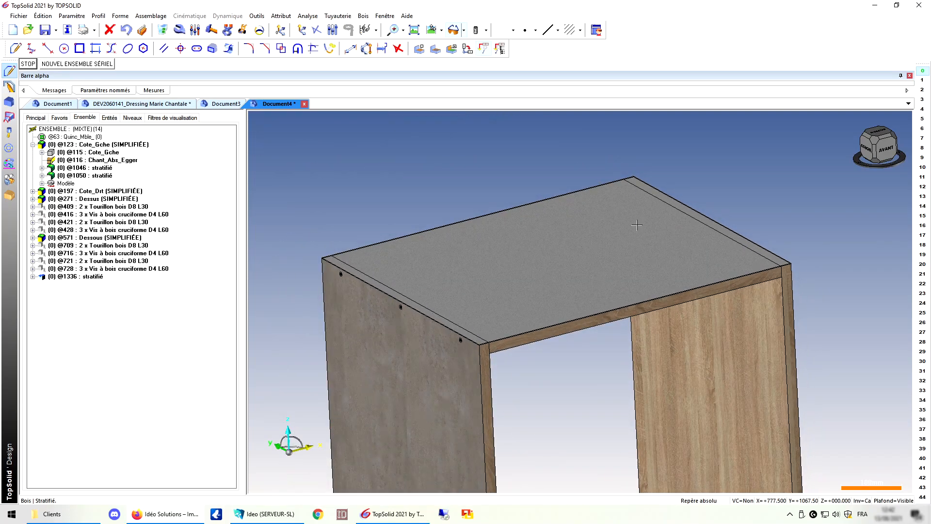
{"action": "key", "text": "Escape"}
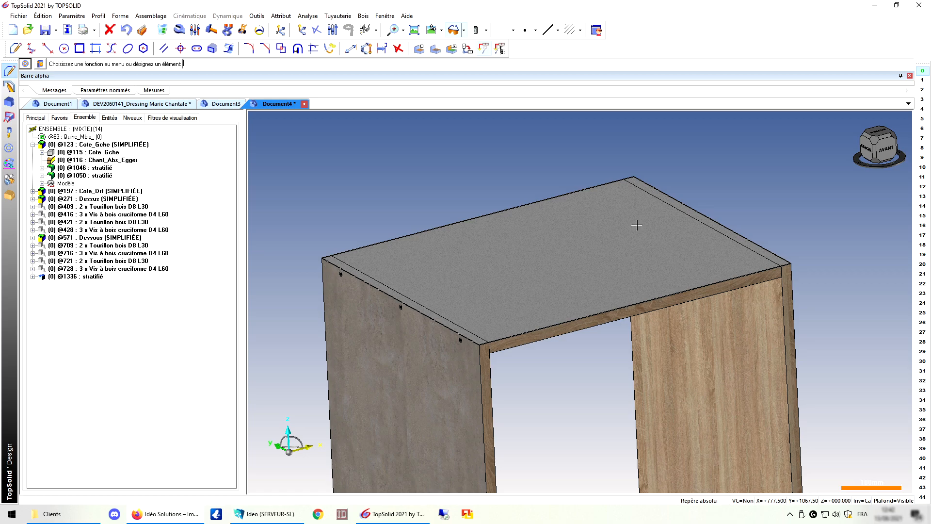
Open the laminate configurator, expand Cote_Gche in the parts list, and select the assembly's laminates by the material criterion stratifié.
{"action": "left_click", "coordinate": [364, 16]}
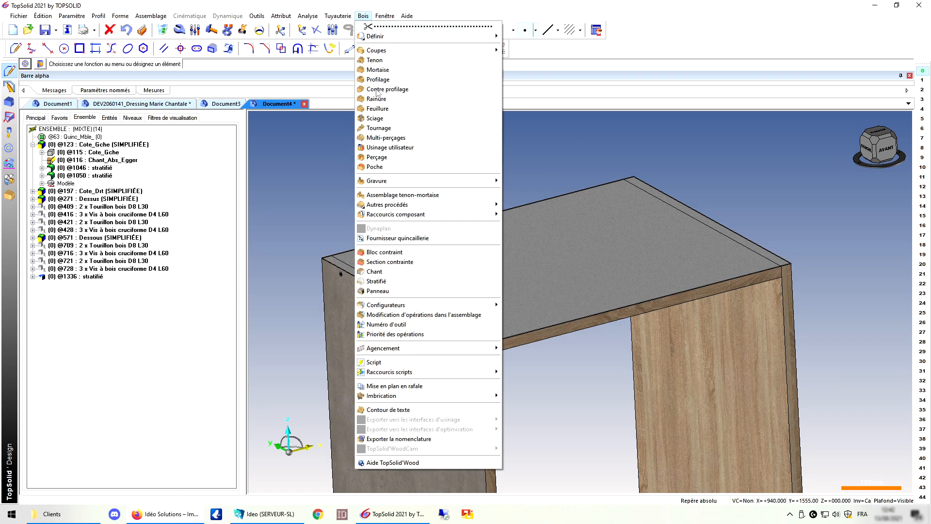
{"action": "mouse_move", "coordinate": [489, 305]}
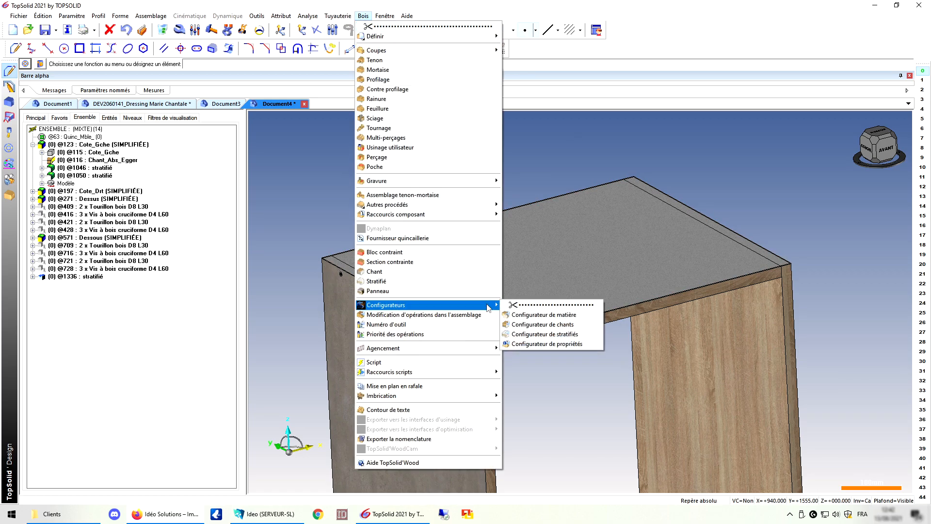
{"action": "left_click", "coordinate": [570, 335]}
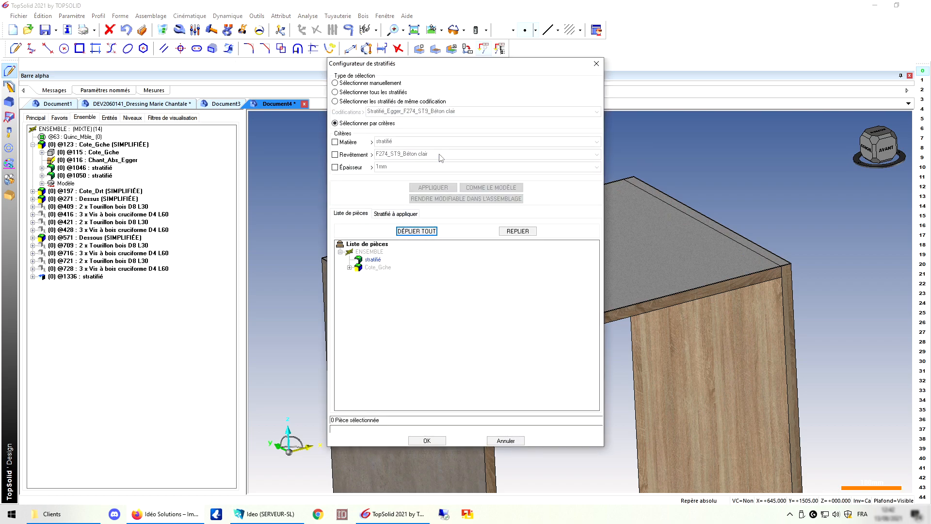
{"action": "left_click", "coordinate": [349, 267]}
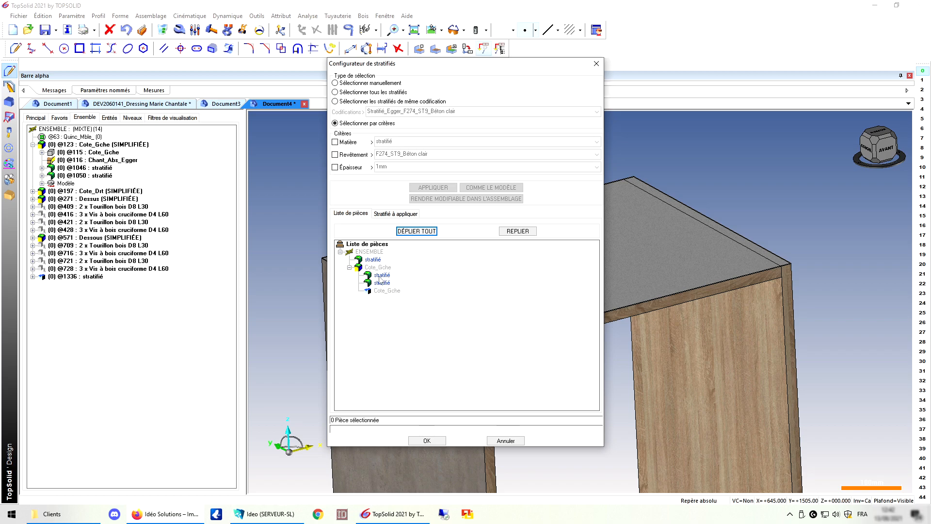
{"action": "left_click", "coordinate": [372, 262]}
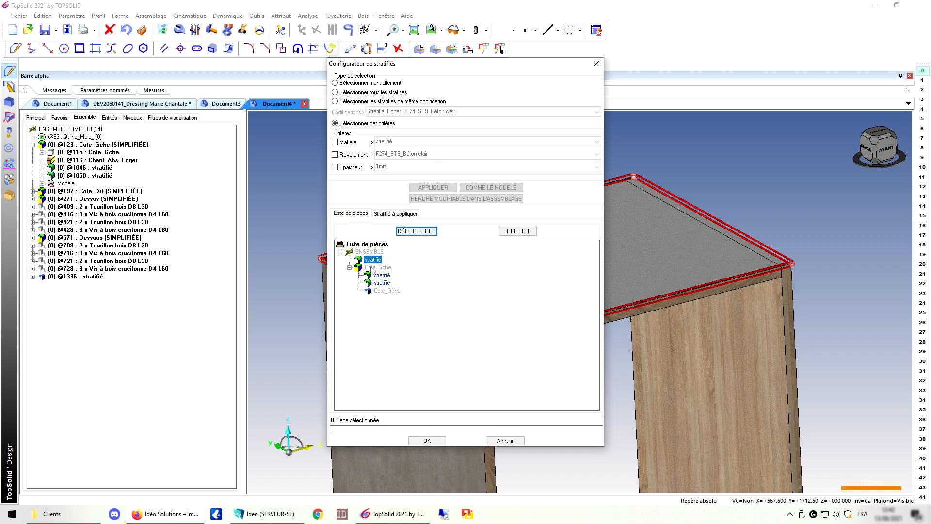
{"action": "left_click", "coordinate": [335, 142]}
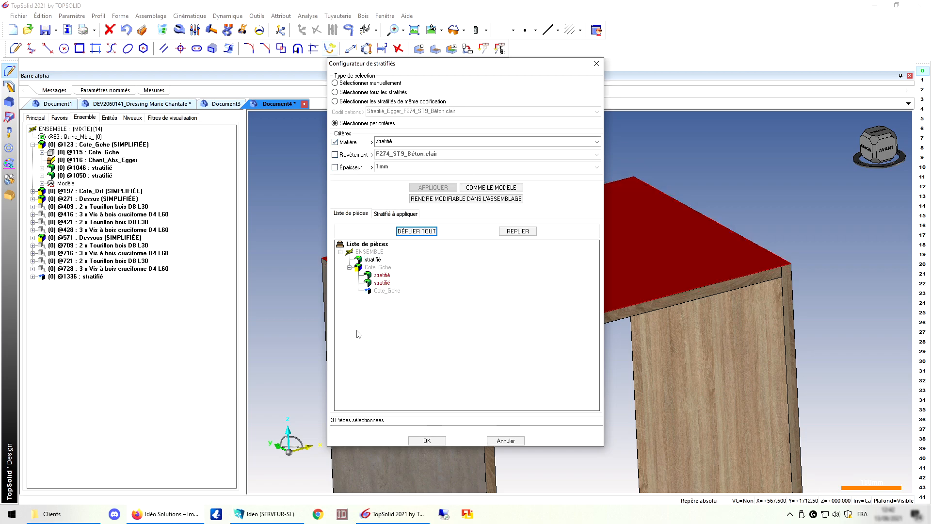
Apply the laminate coding Stratifié_Egger_U420_ST9_Lilas to the selected laminates and validate the configurator.
{"action": "left_click", "coordinate": [401, 215]}
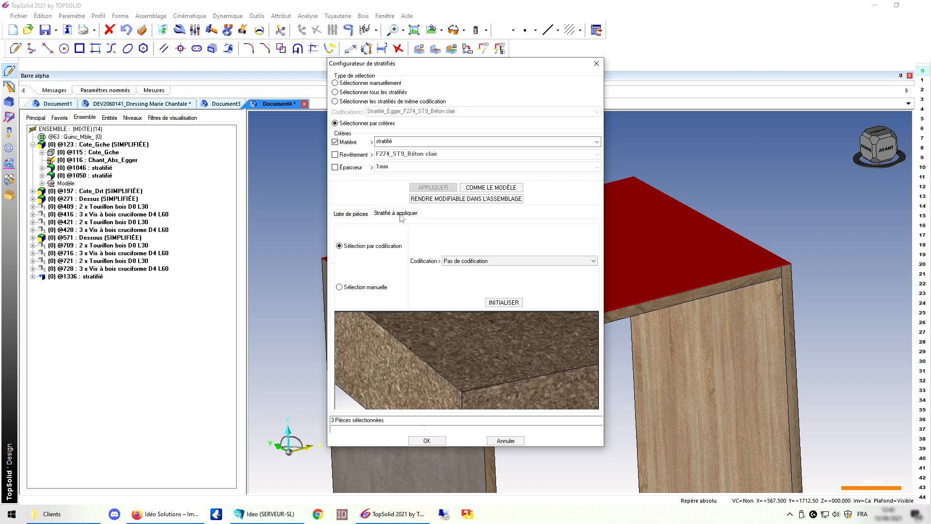
{"action": "left_click", "coordinate": [573, 262]}
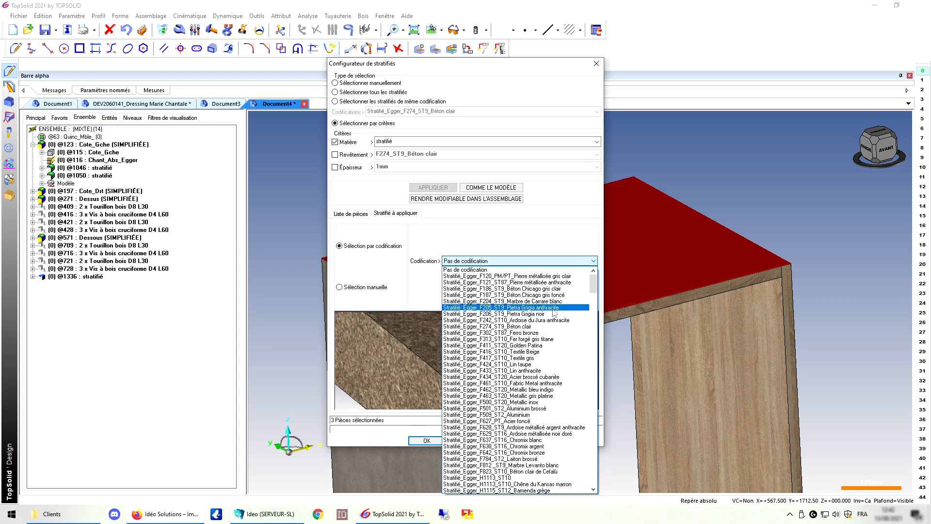
{"action": "scroll", "coordinate": [532, 361], "scroll_direction": "down", "scroll_amount": 12}
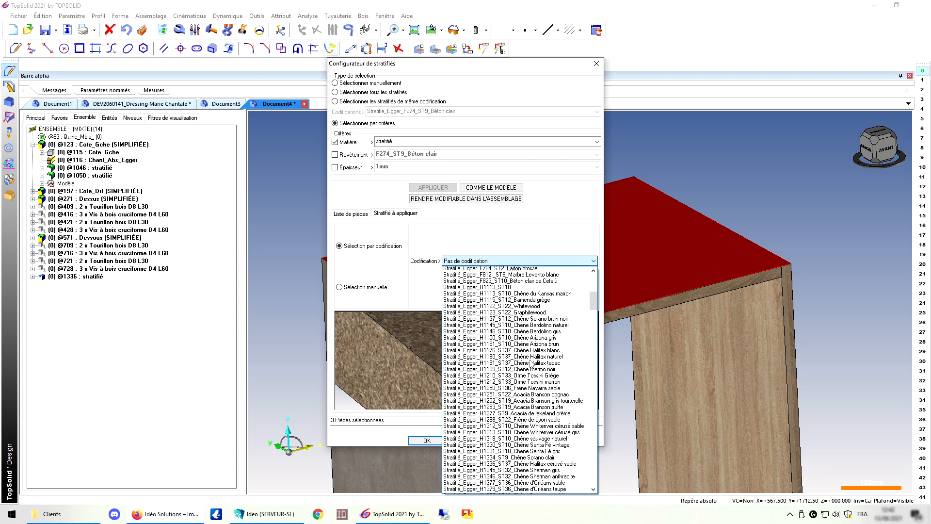
{"action": "scroll", "coordinate": [532, 363], "scroll_direction": "down", "scroll_amount": 15}
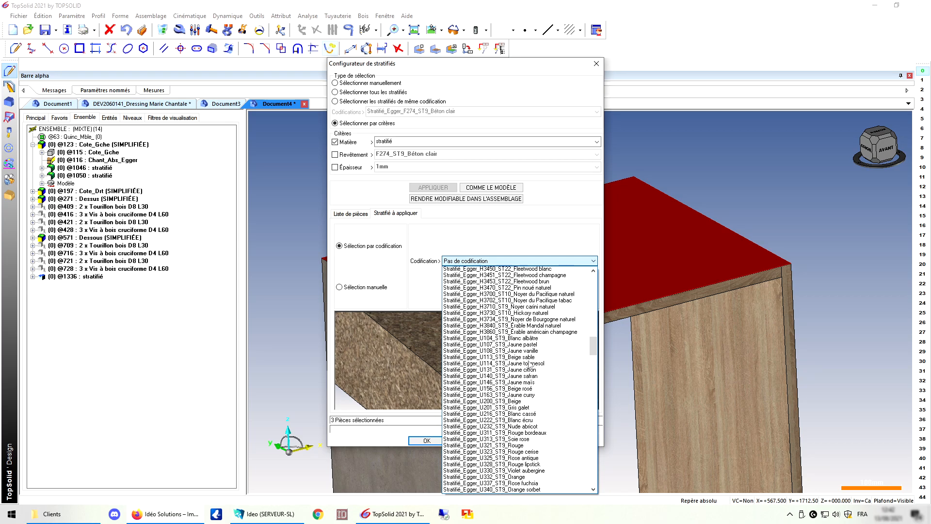
{"action": "scroll", "coordinate": [530, 364], "scroll_direction": "down", "scroll_amount": 2}
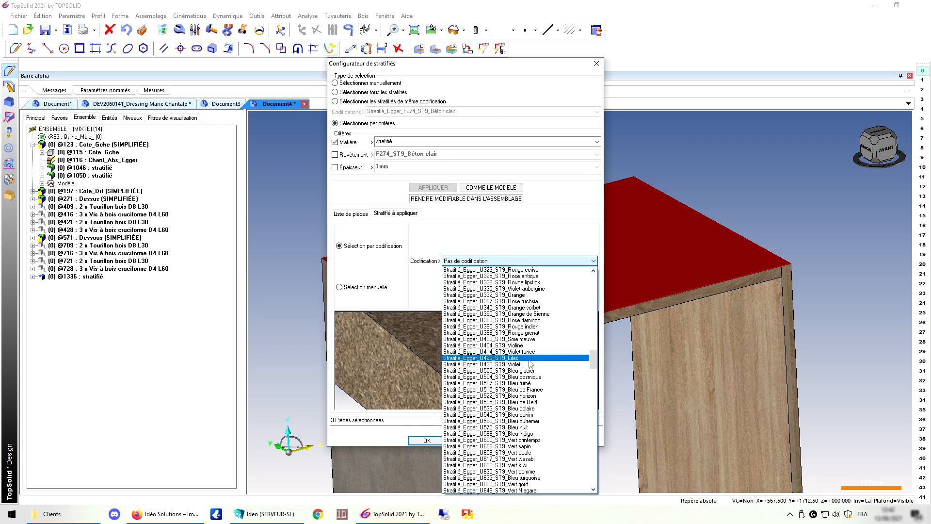
{"action": "left_click", "coordinate": [517, 359]}
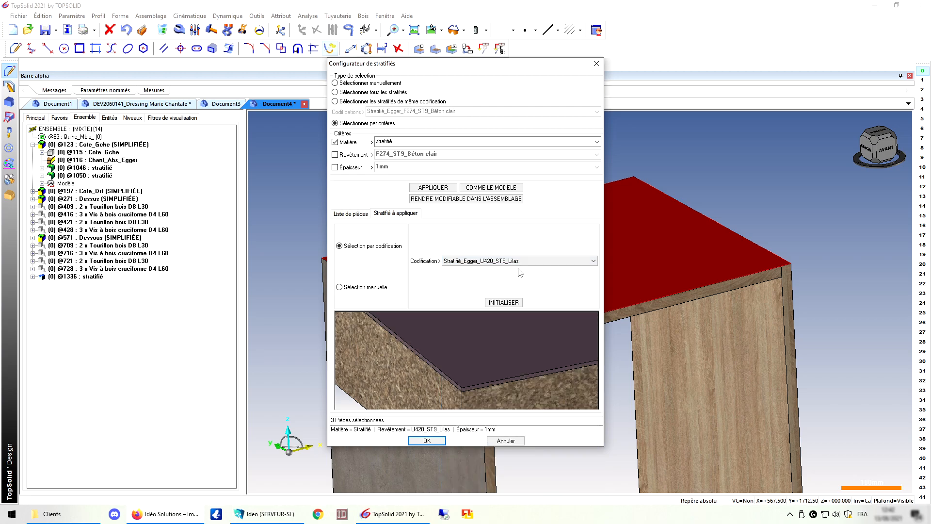
{"action": "left_click", "coordinate": [427, 190]}
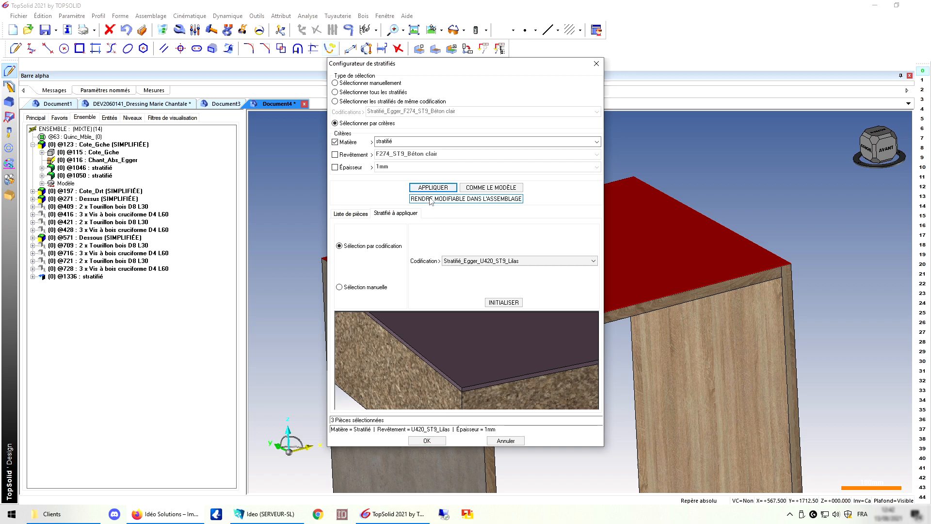
{"action": "left_click", "coordinate": [422, 441]}
{"action": "middle_click_drag", "start_coordinate": [615, 316], "coordinate": [602, 339]}
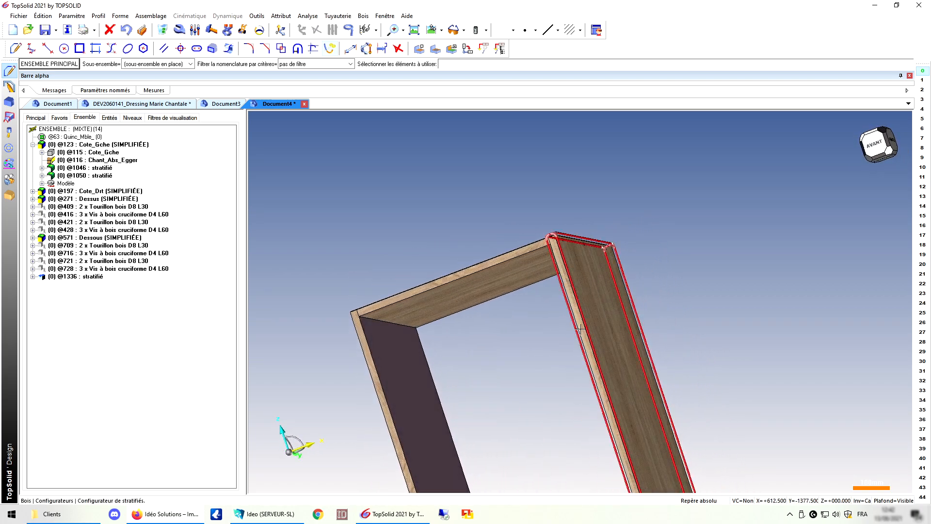
{"action": "scroll", "coordinate": [333, 333], "scroll_direction": "up", "scroll_amount": 5}
{"action": "scroll", "coordinate": [342, 309], "scroll_direction": "down", "scroll_amount": 4}
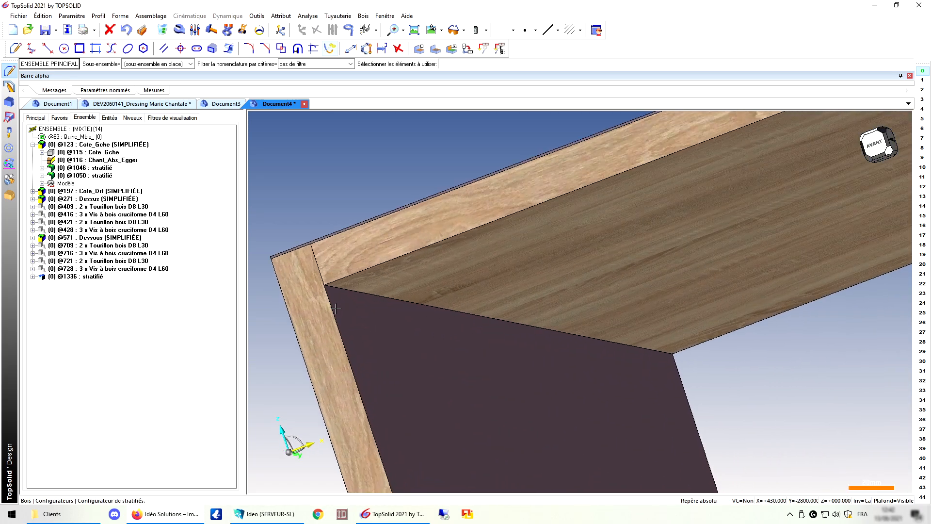
{"action": "middle_click_drag", "start_coordinate": [347, 271], "coordinate": [650, 258]}
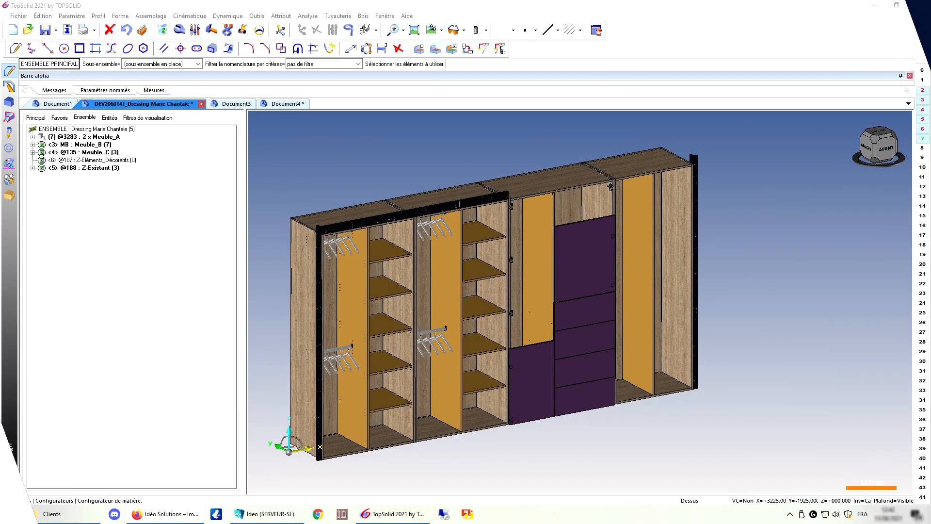